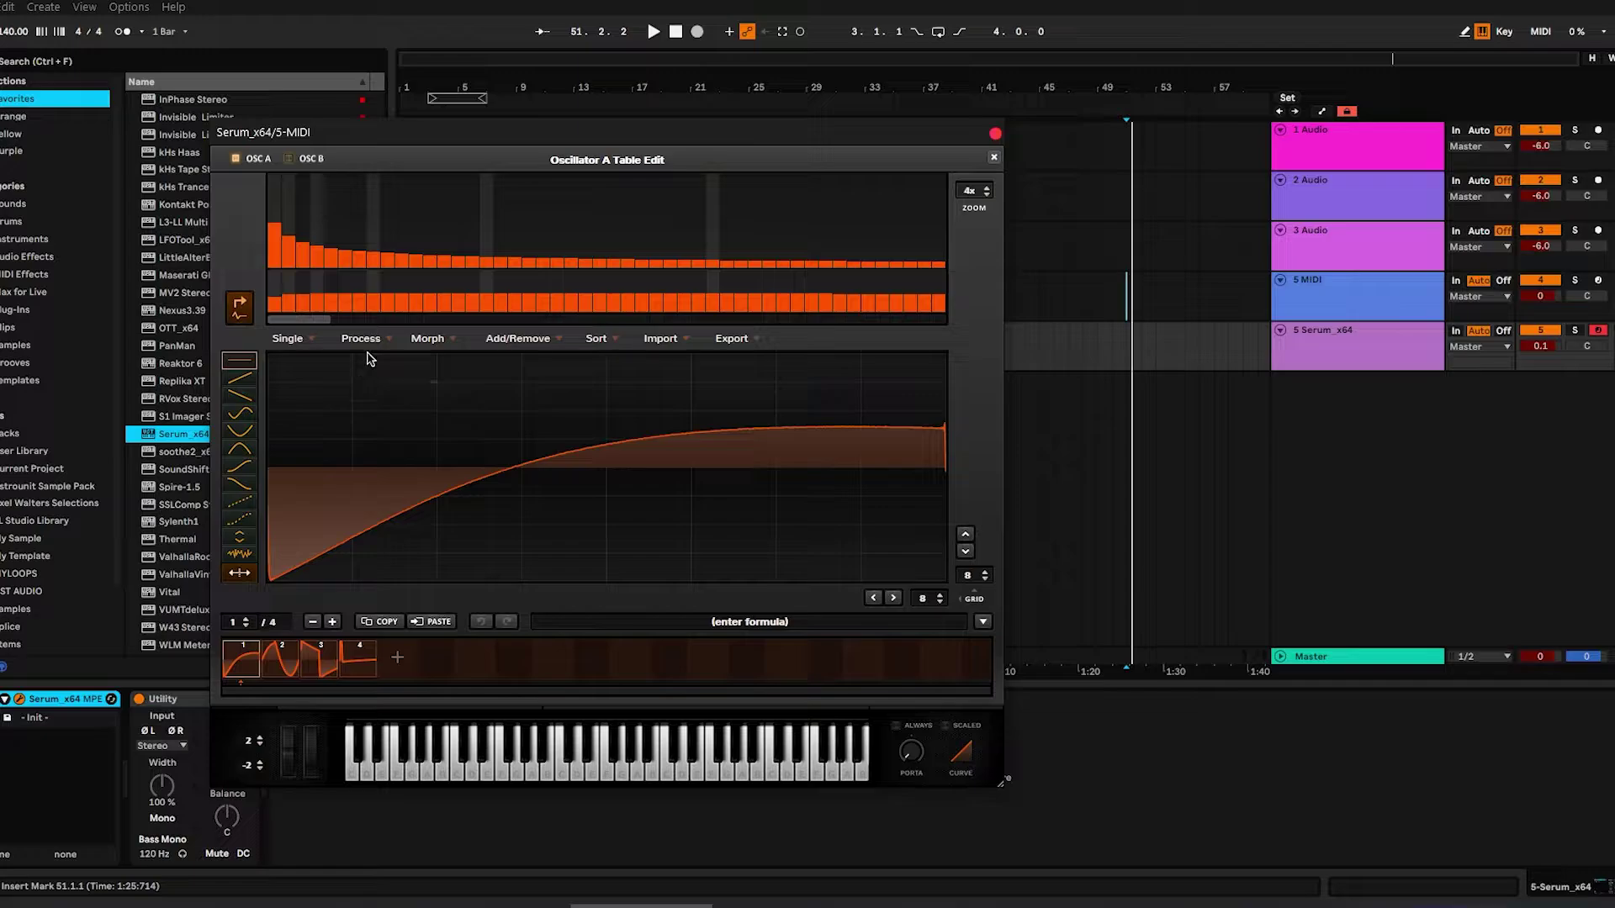
- Flip oscillator A's wavetable vertically to invert its polarity, and return to the main oscillator view
{"action": "left_click", "coordinate": [376, 373]}
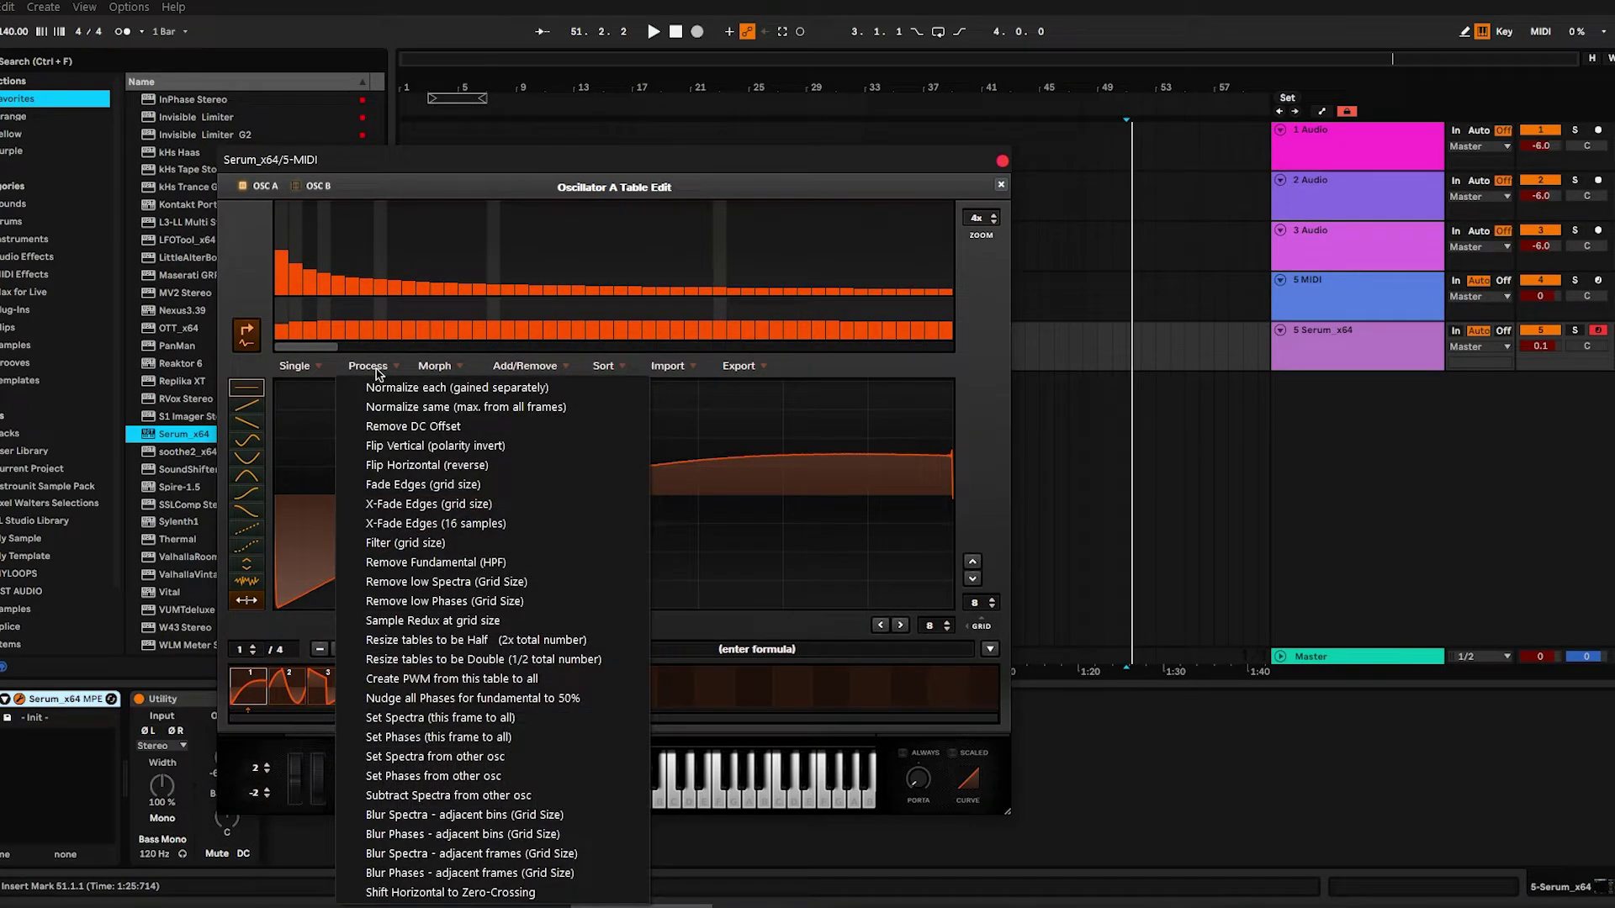
{"action": "left_click", "coordinate": [418, 455]}
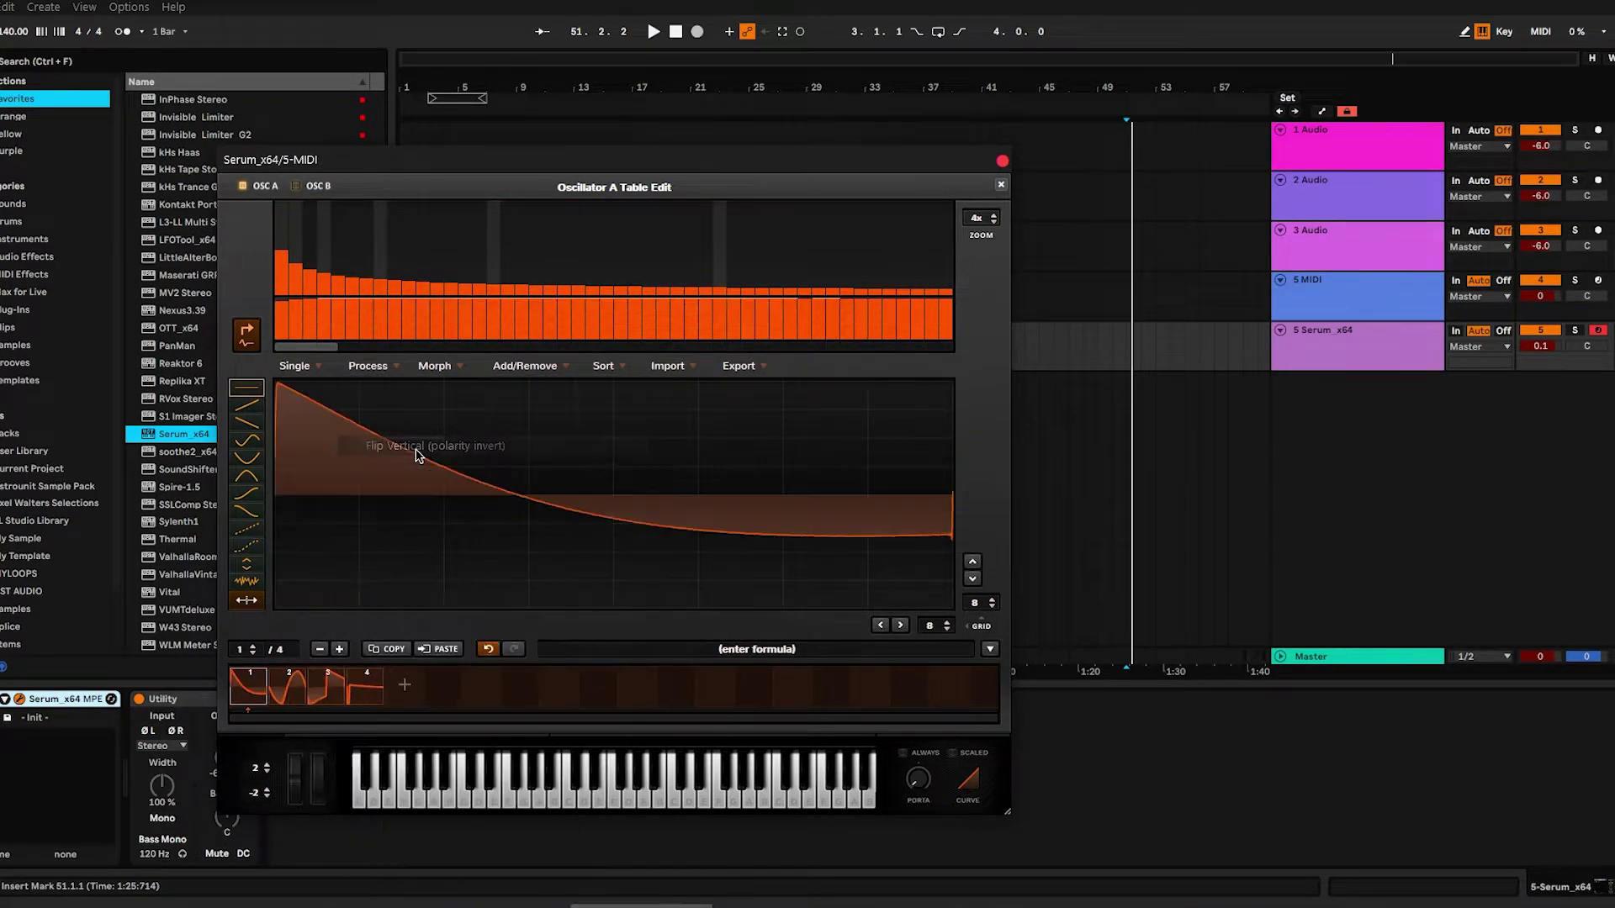
{"action": "left_click", "coordinate": [1000, 185]}
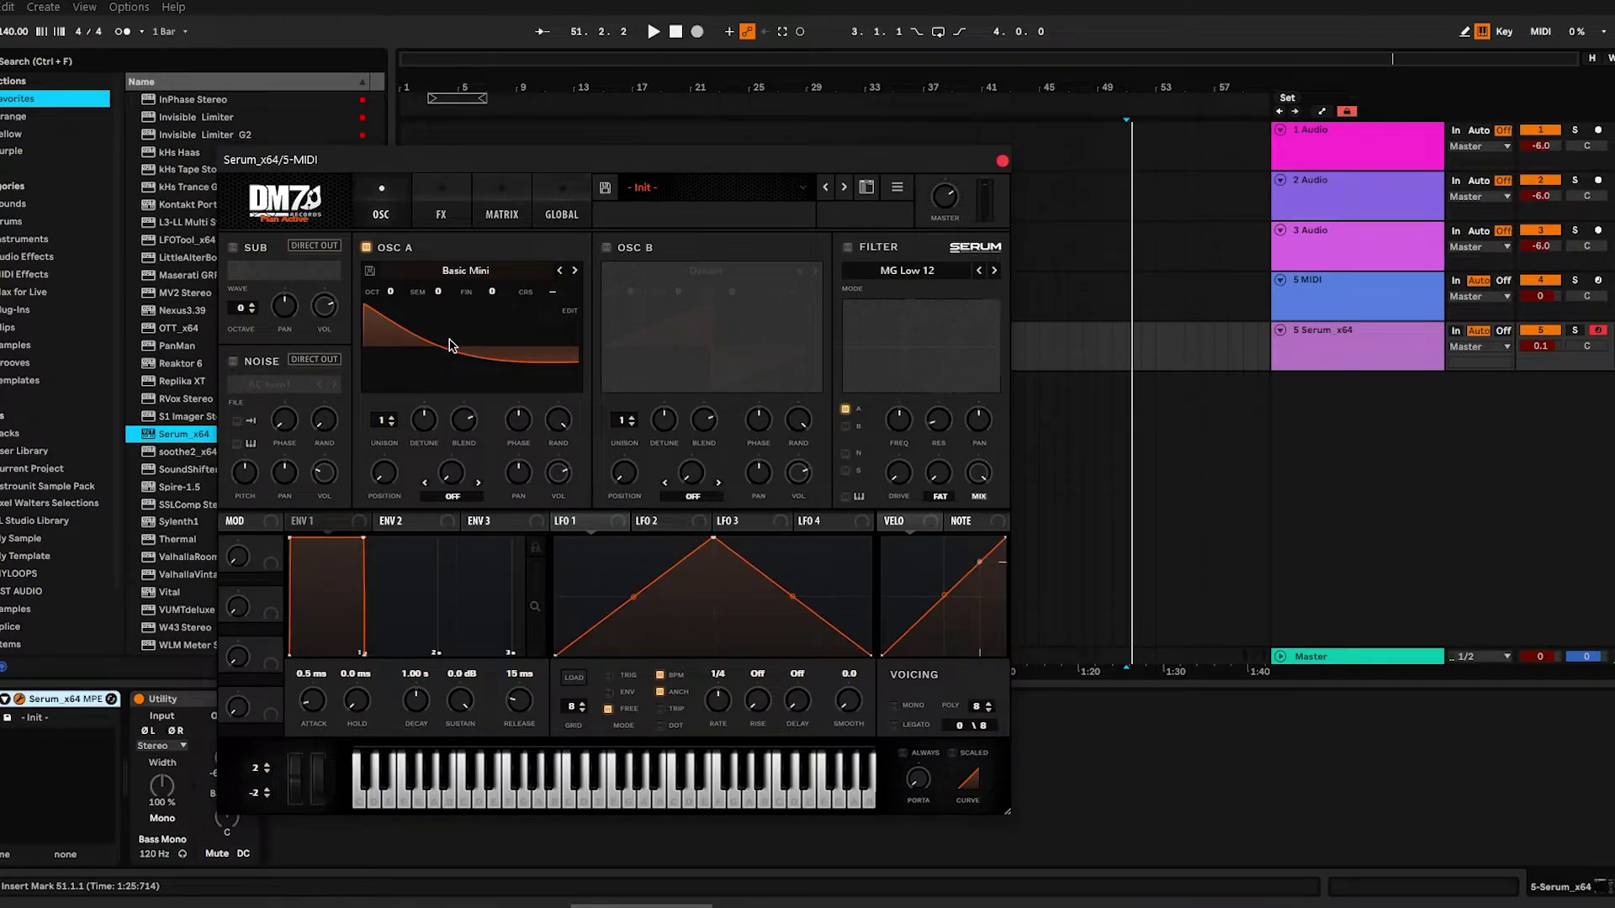
- Set oscillator A's octave to -1 and audition the sound with a test note
{"action": "key", "text": "g"}
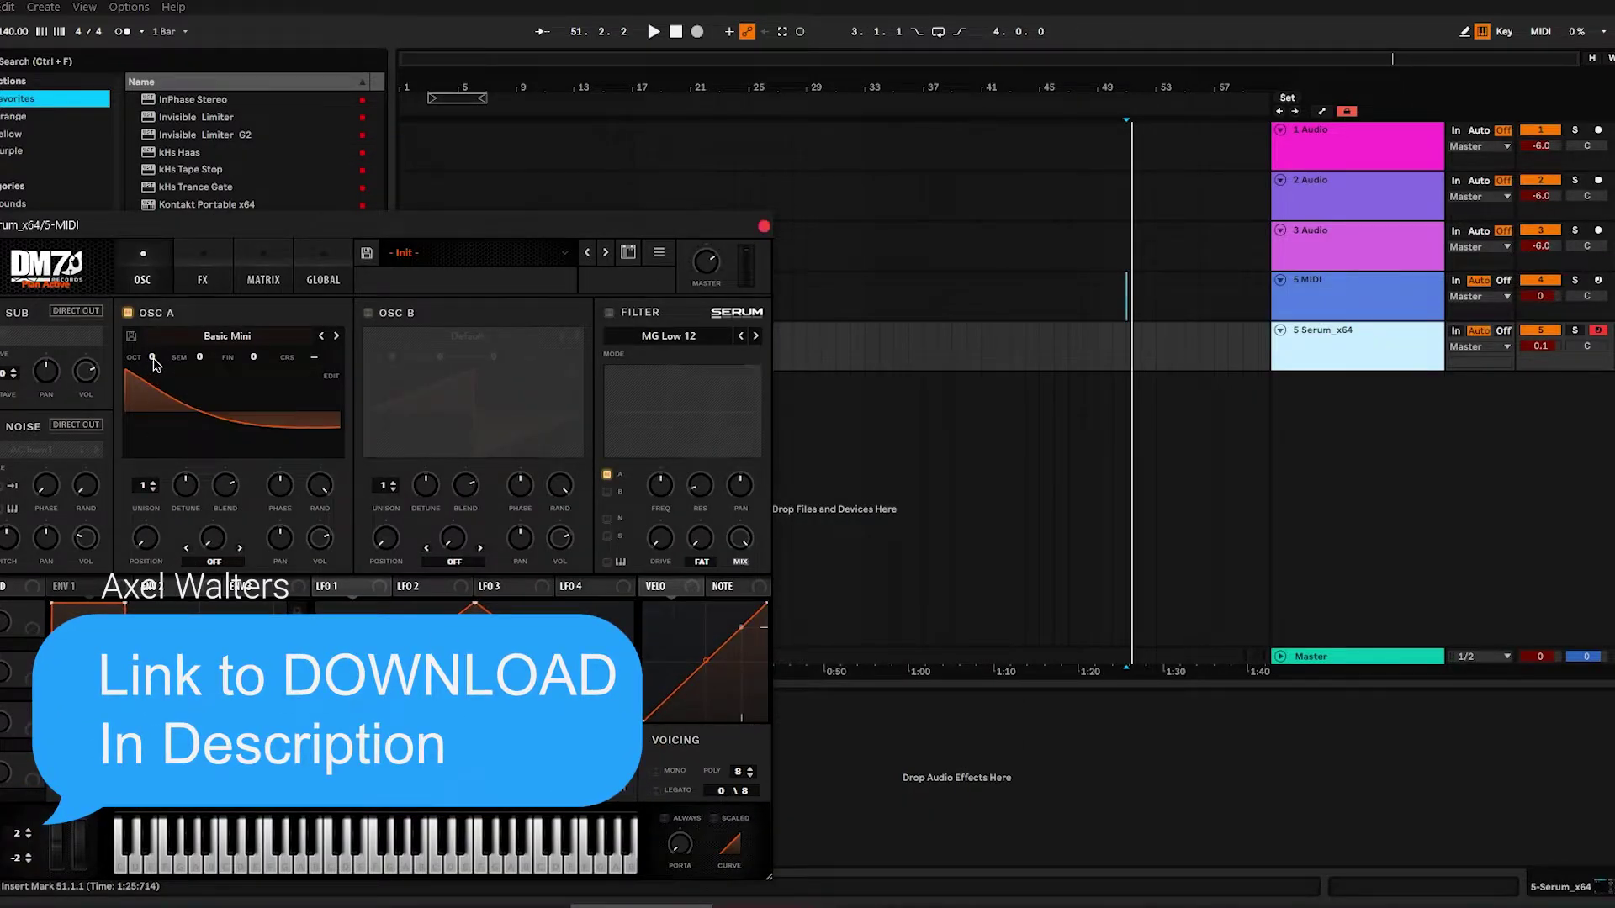
{"action": "left_click_drag", "start_coordinate": [154, 363], "coordinate": [158, 375]}
{"action": "key", "text": "g"}
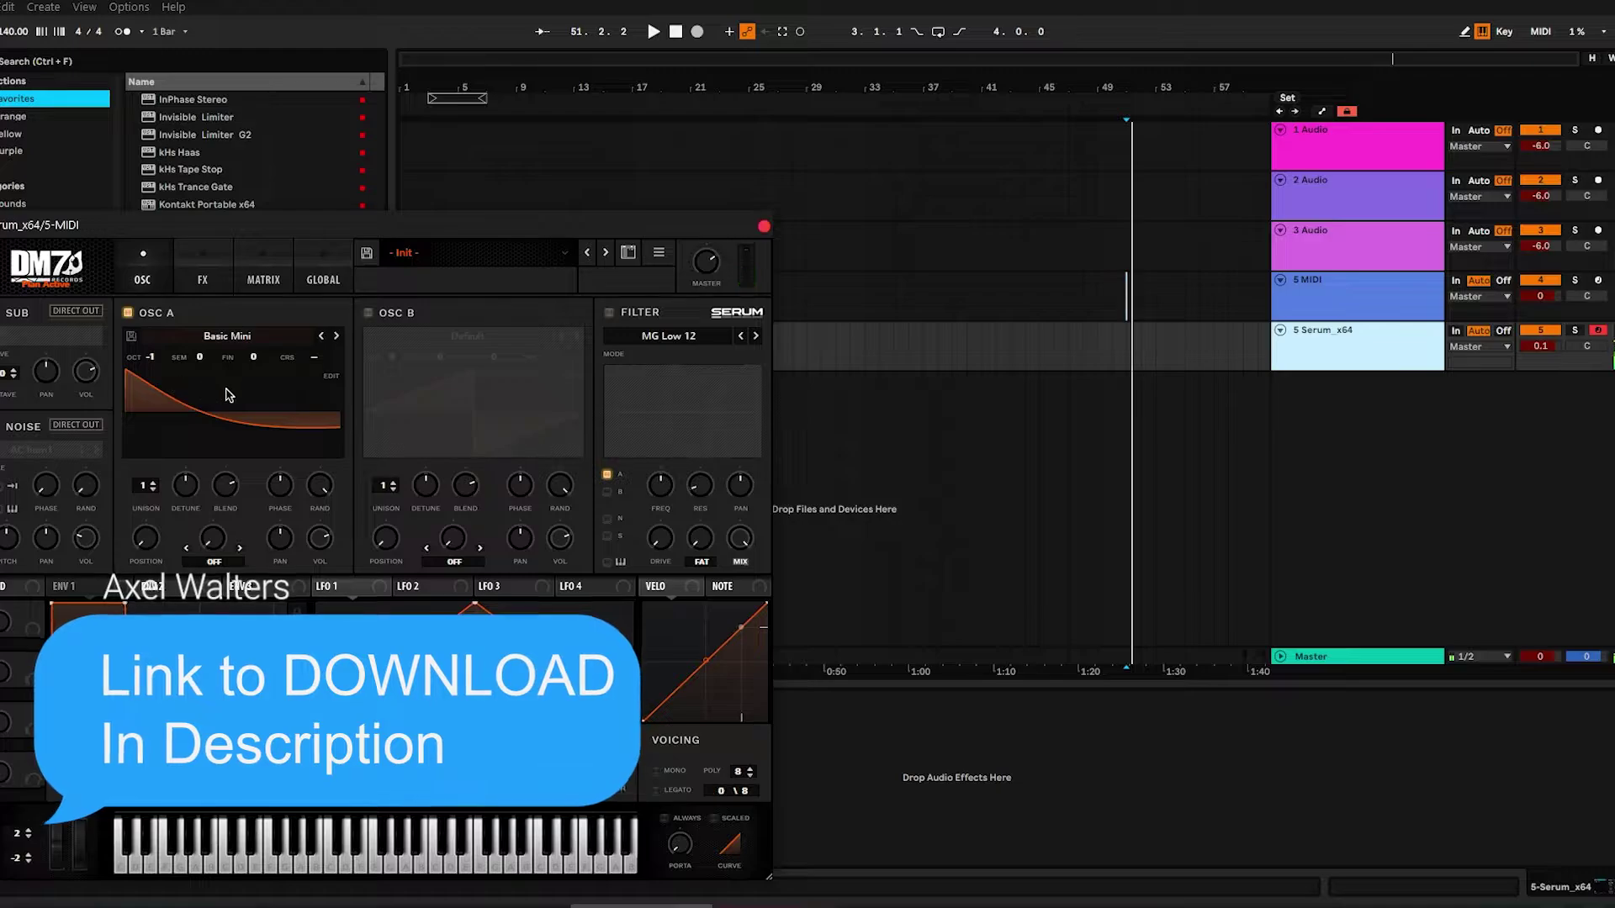
- Enable the filter and set its type to MG Low 18
{"action": "left_click", "coordinate": [609, 315]}
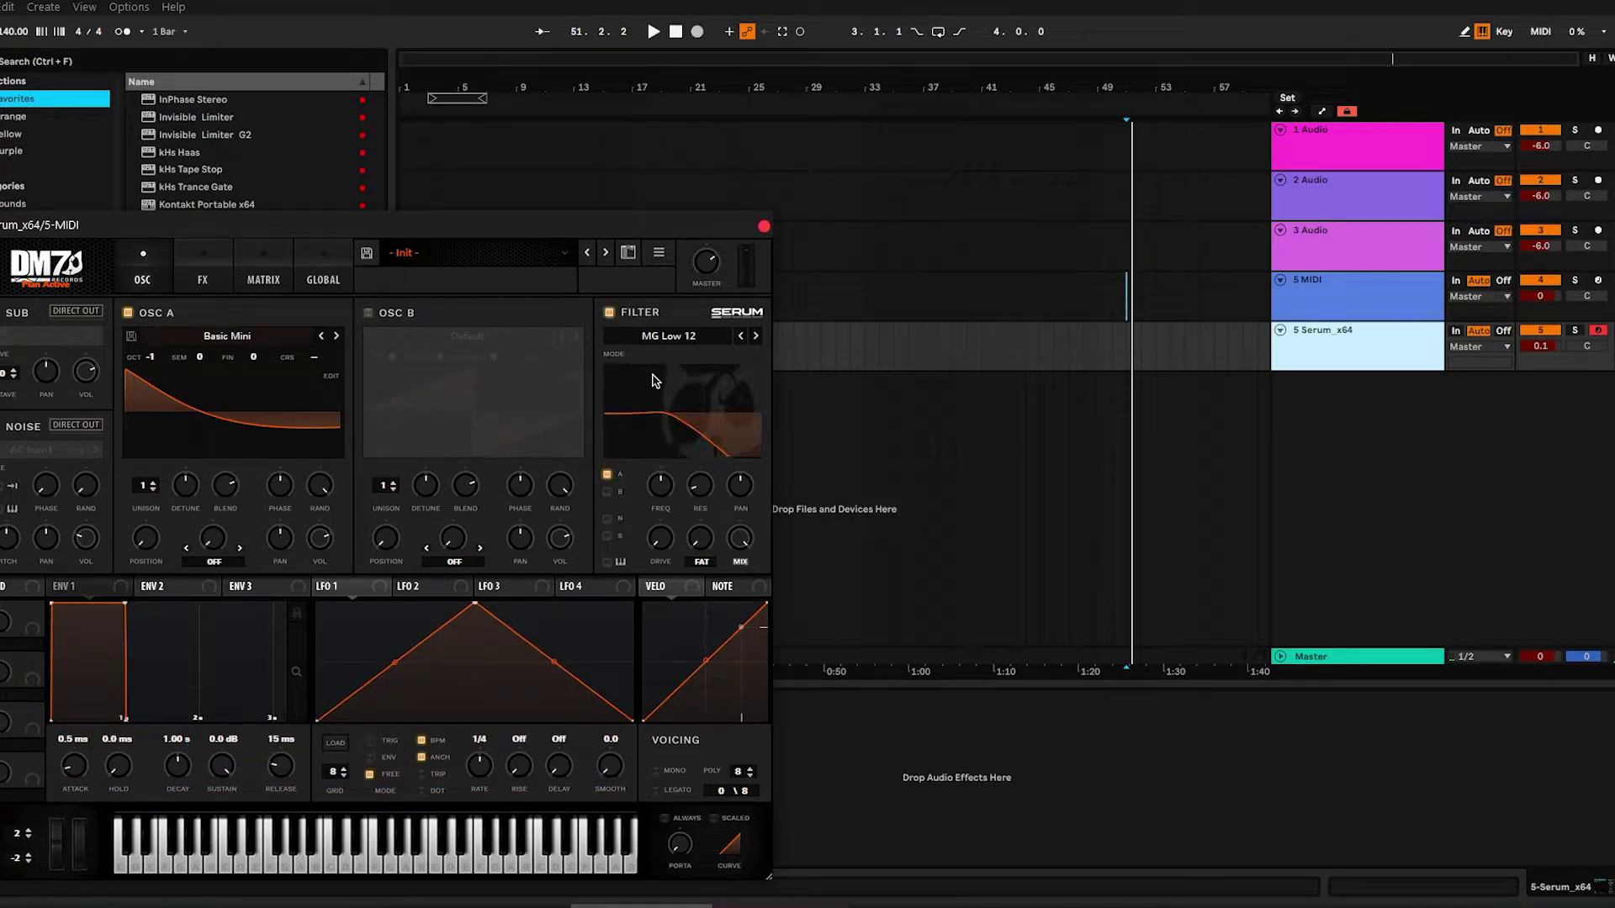
{"action": "left_click", "coordinate": [670, 340]}
{"action": "mouse_move", "coordinate": [696, 363]}
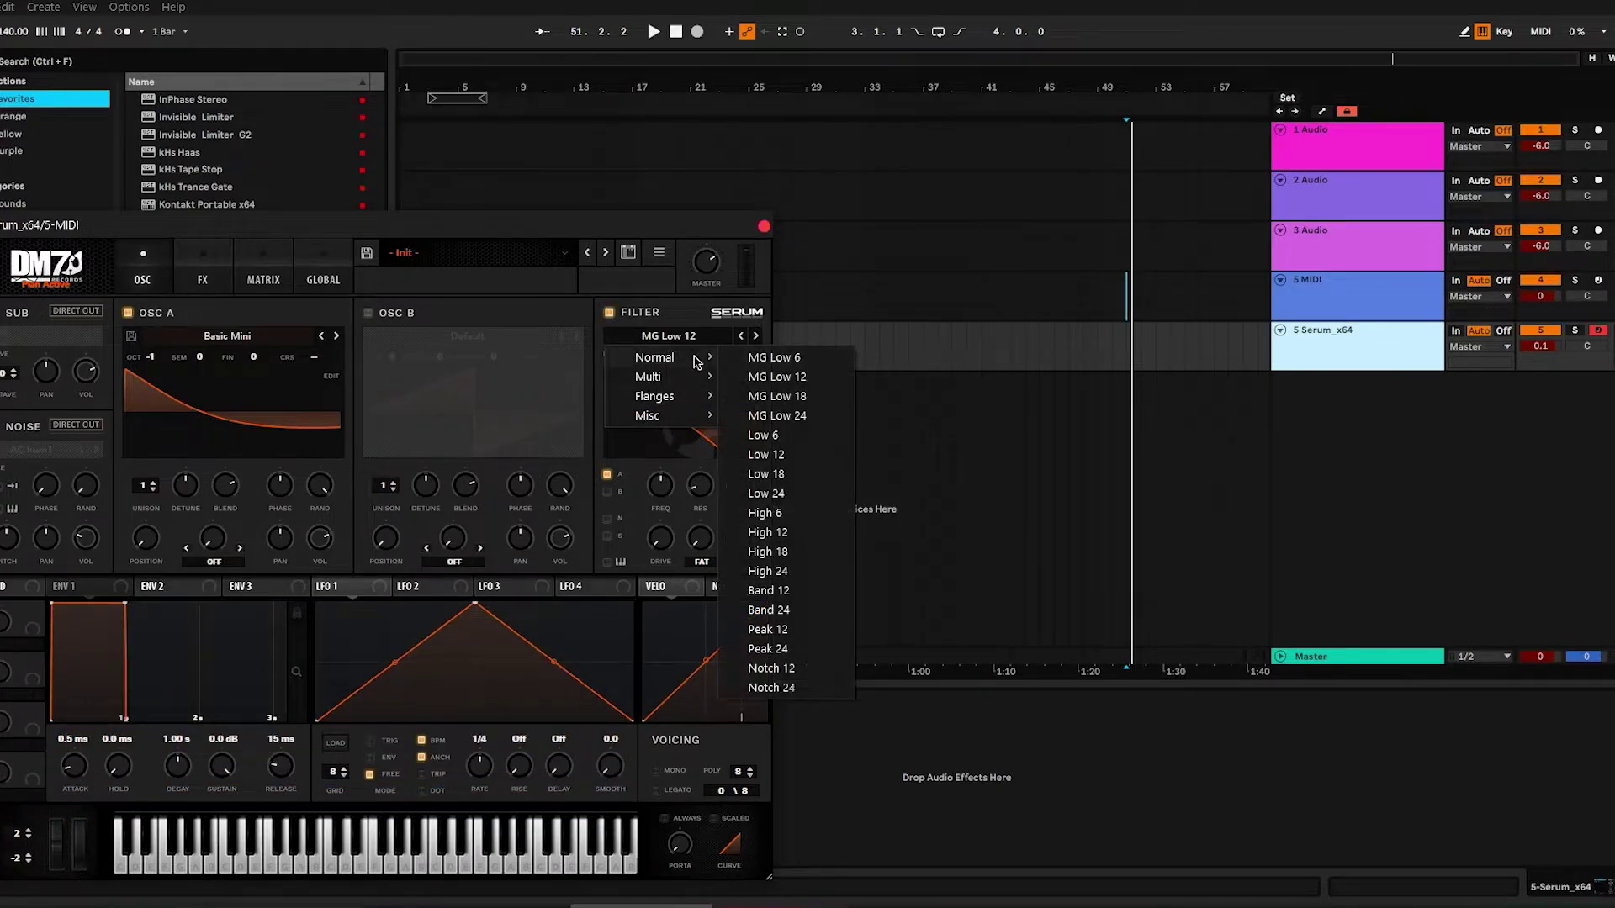
{"action": "left_click", "coordinate": [795, 398]}
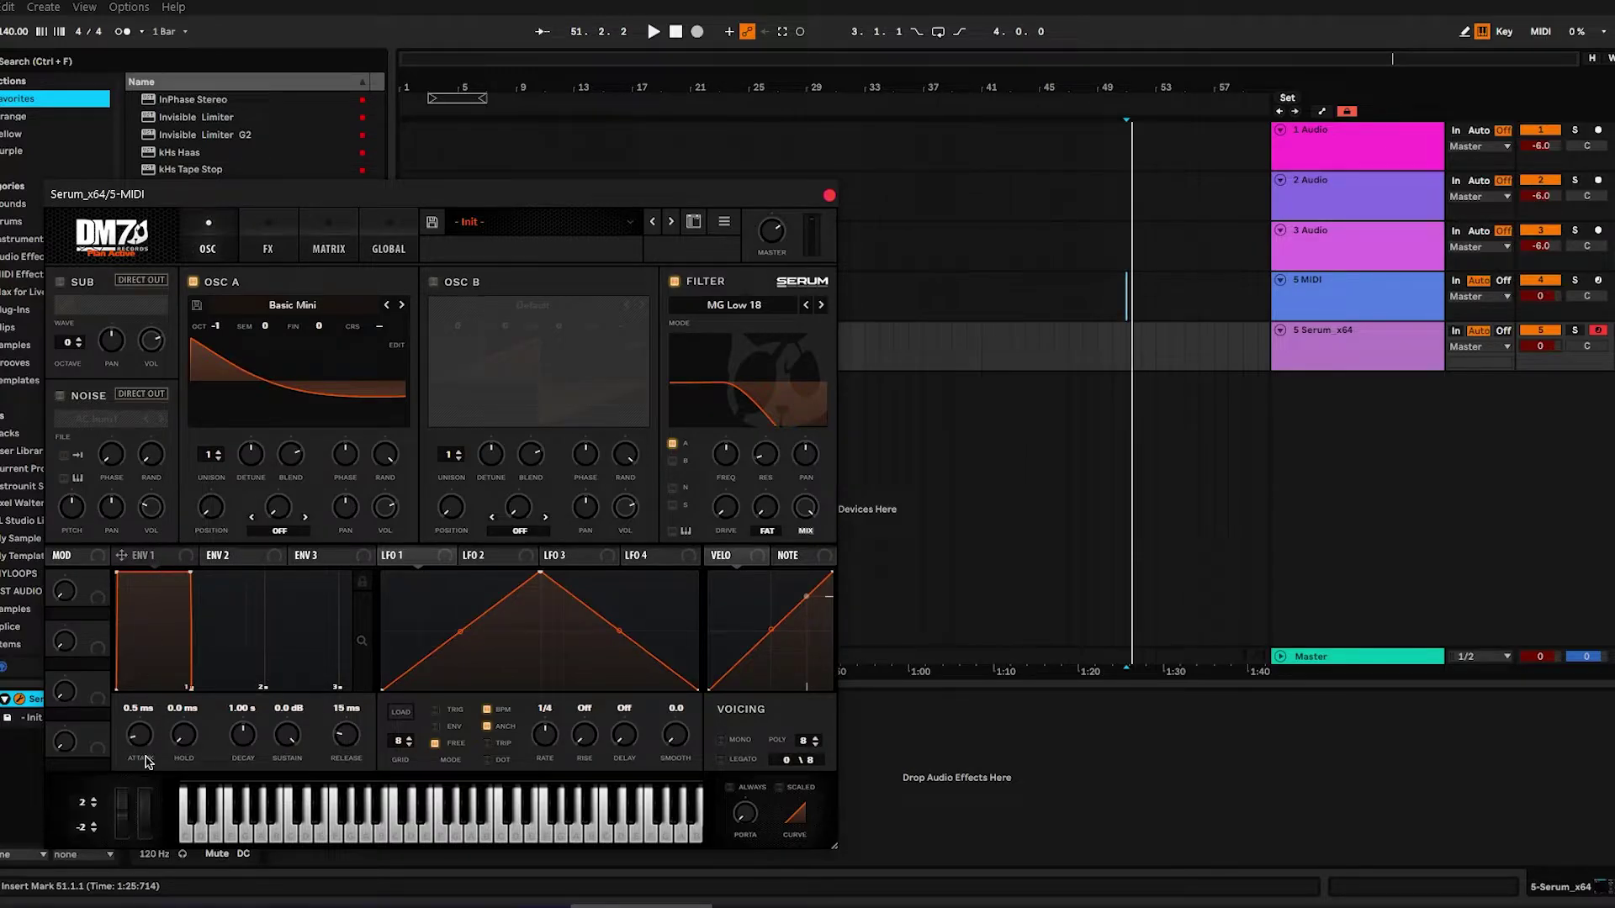
- Set Envelope 1 to 0.0 ms attack, 205 ms decay and -11.6 dB sustain
{"action": "left_click_drag", "start_coordinate": [141, 737], "coordinate": [143, 752]}
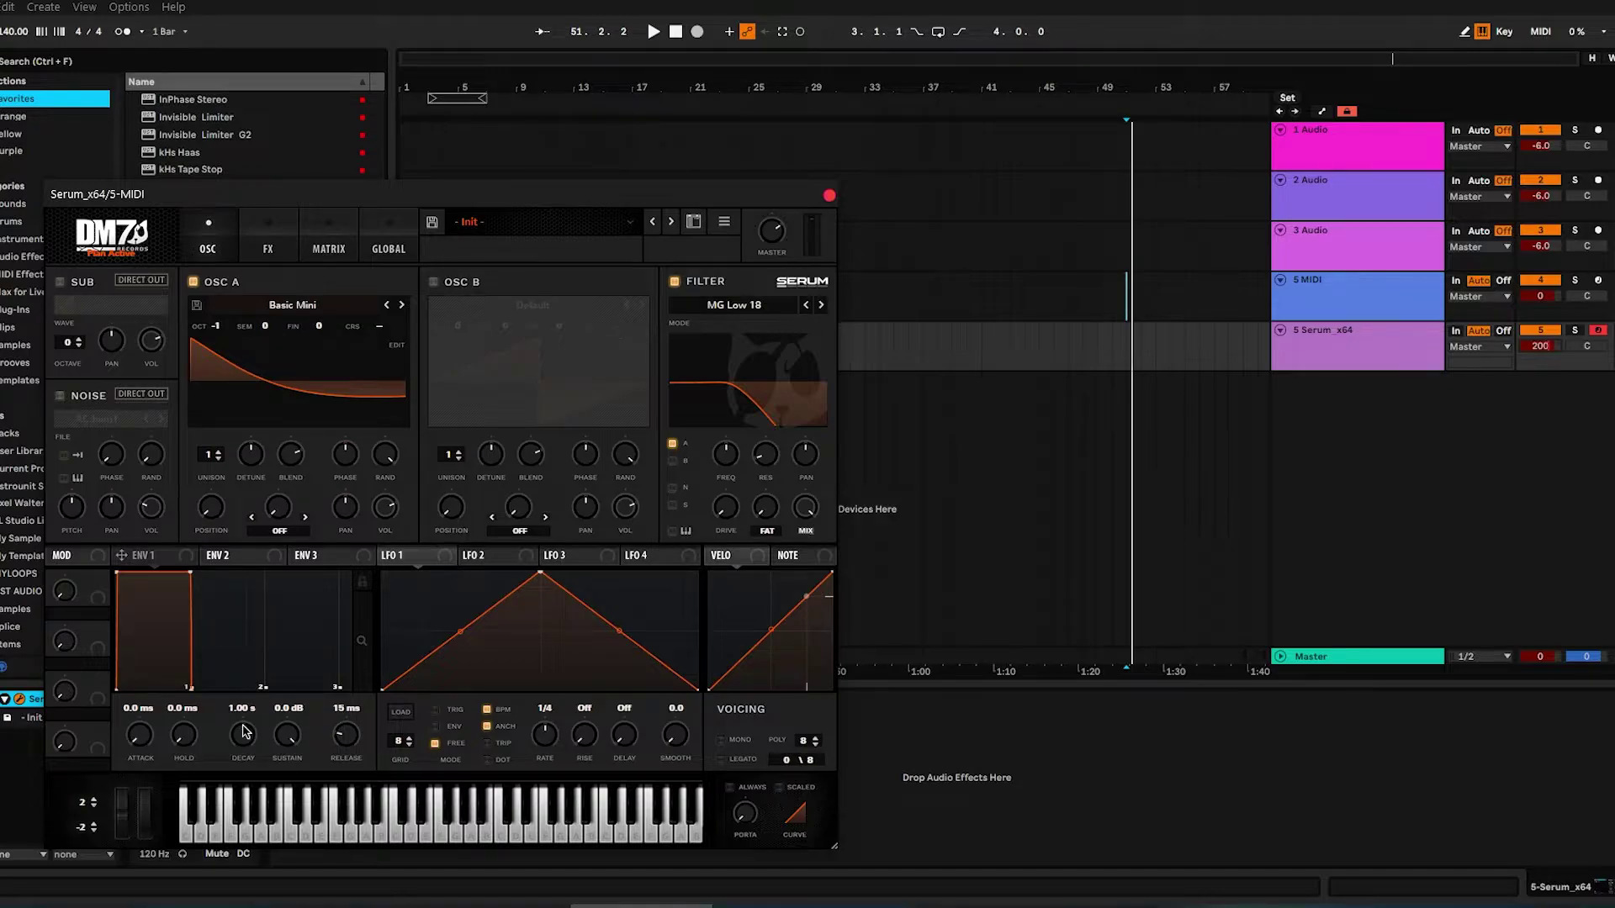
{"action": "left_click_drag", "start_coordinate": [242, 734], "coordinate": [249, 751]}
{"action": "key", "text": "Return"}
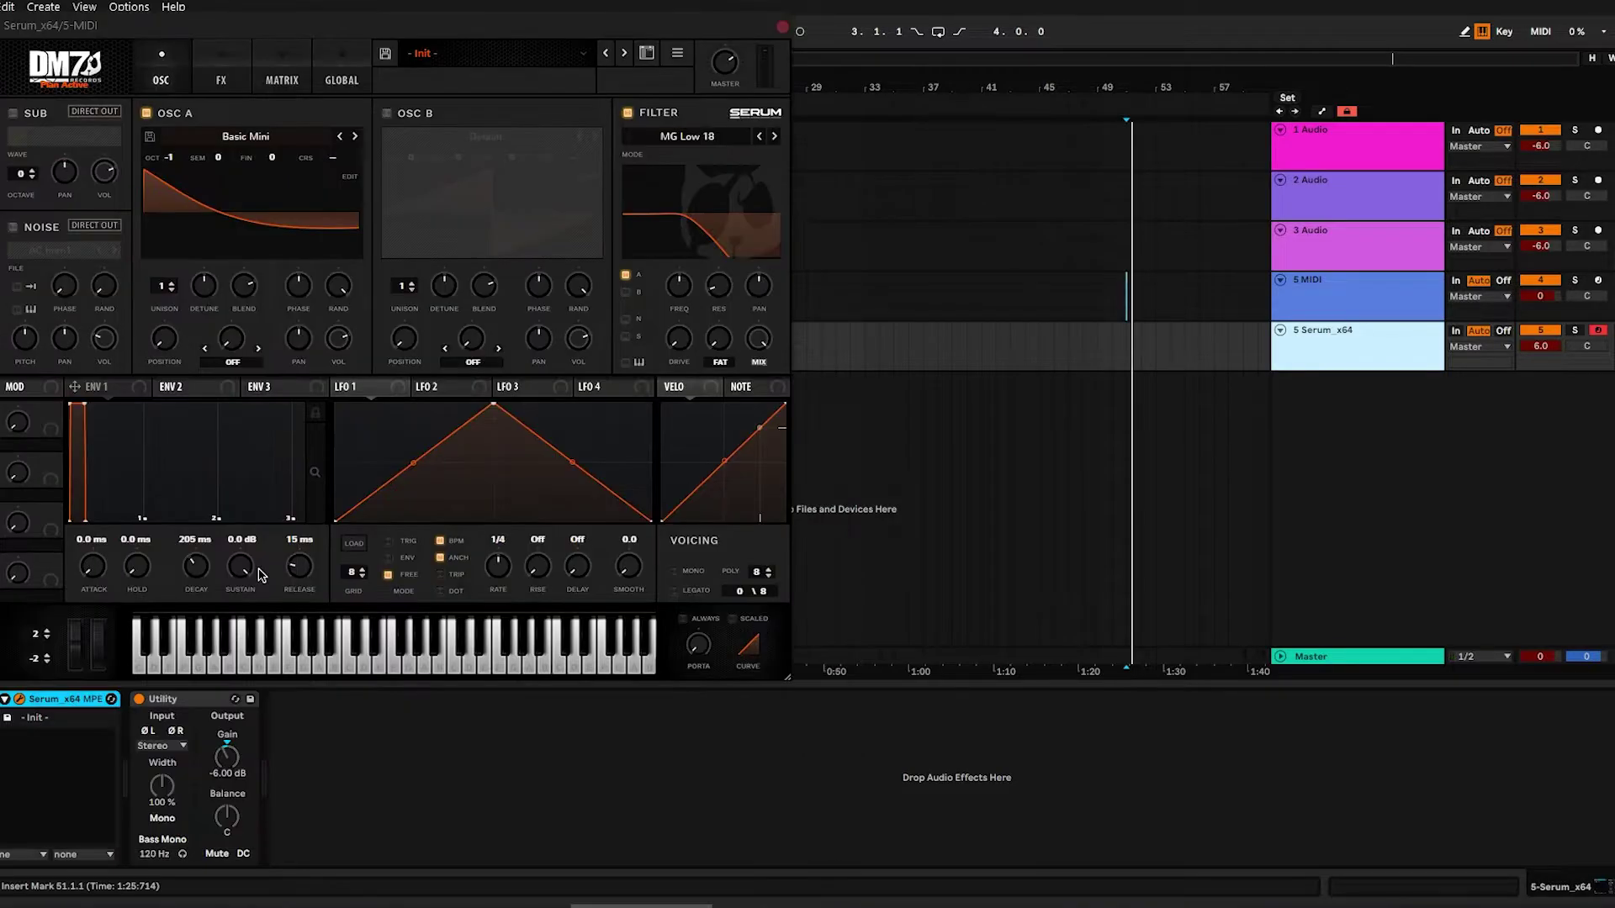
{"action": "left_click_drag", "start_coordinate": [259, 574], "coordinate": [248, 656]}
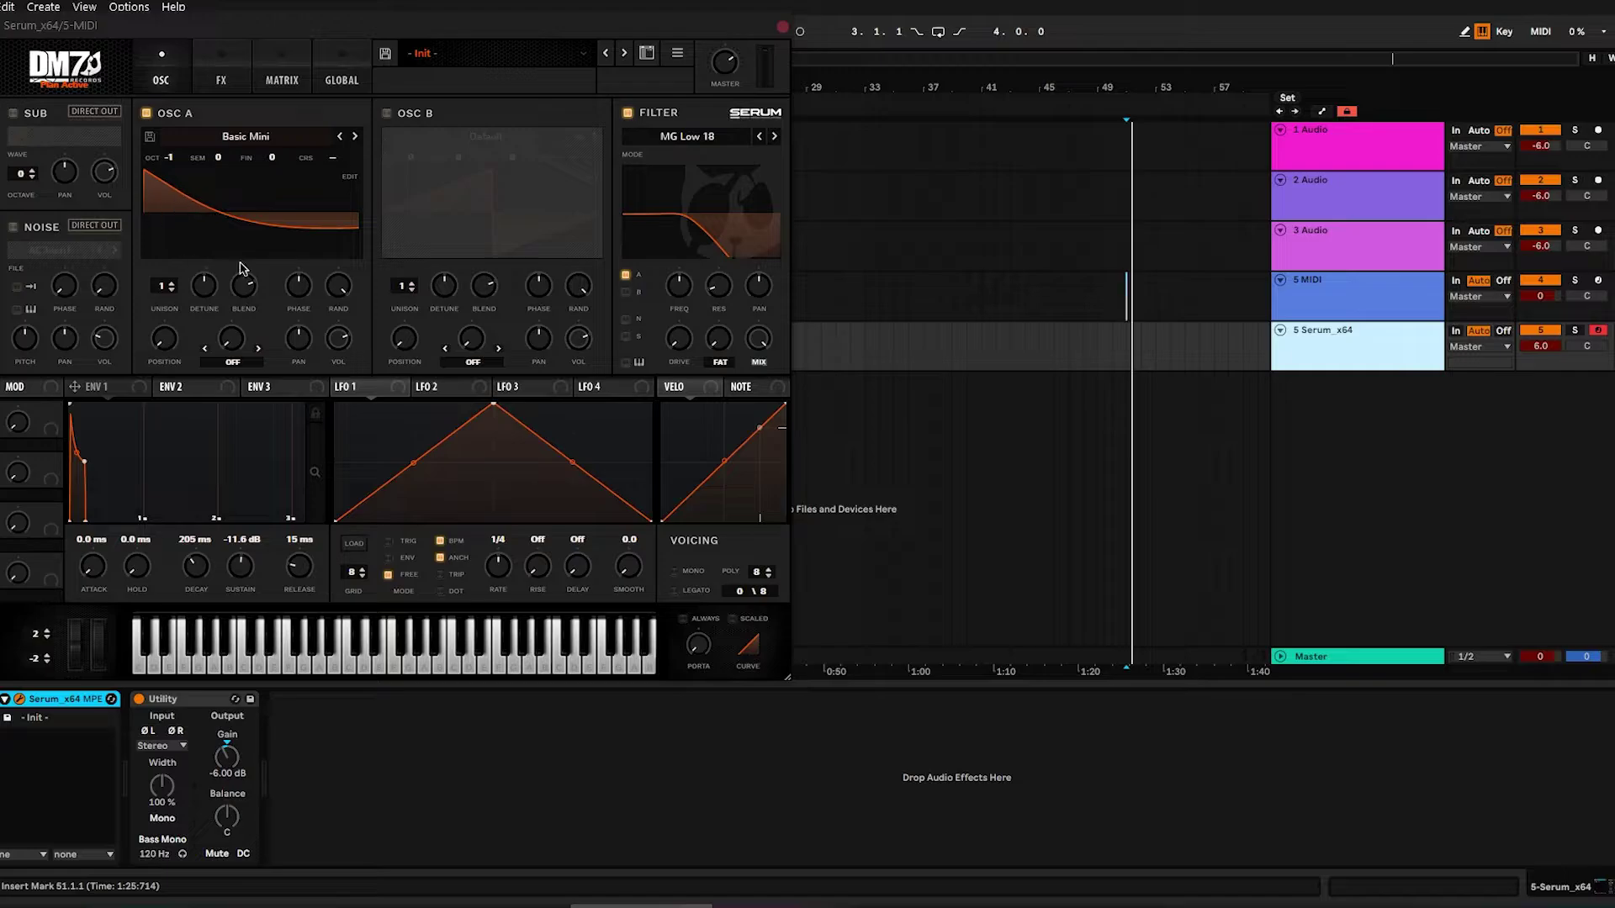
- Turn oscillator A's phase and level down to minimum, and set its warp mode to Bend +/- with the amount centred
{"action": "left_click_drag", "start_coordinate": [301, 279], "coordinate": [365, 500]}
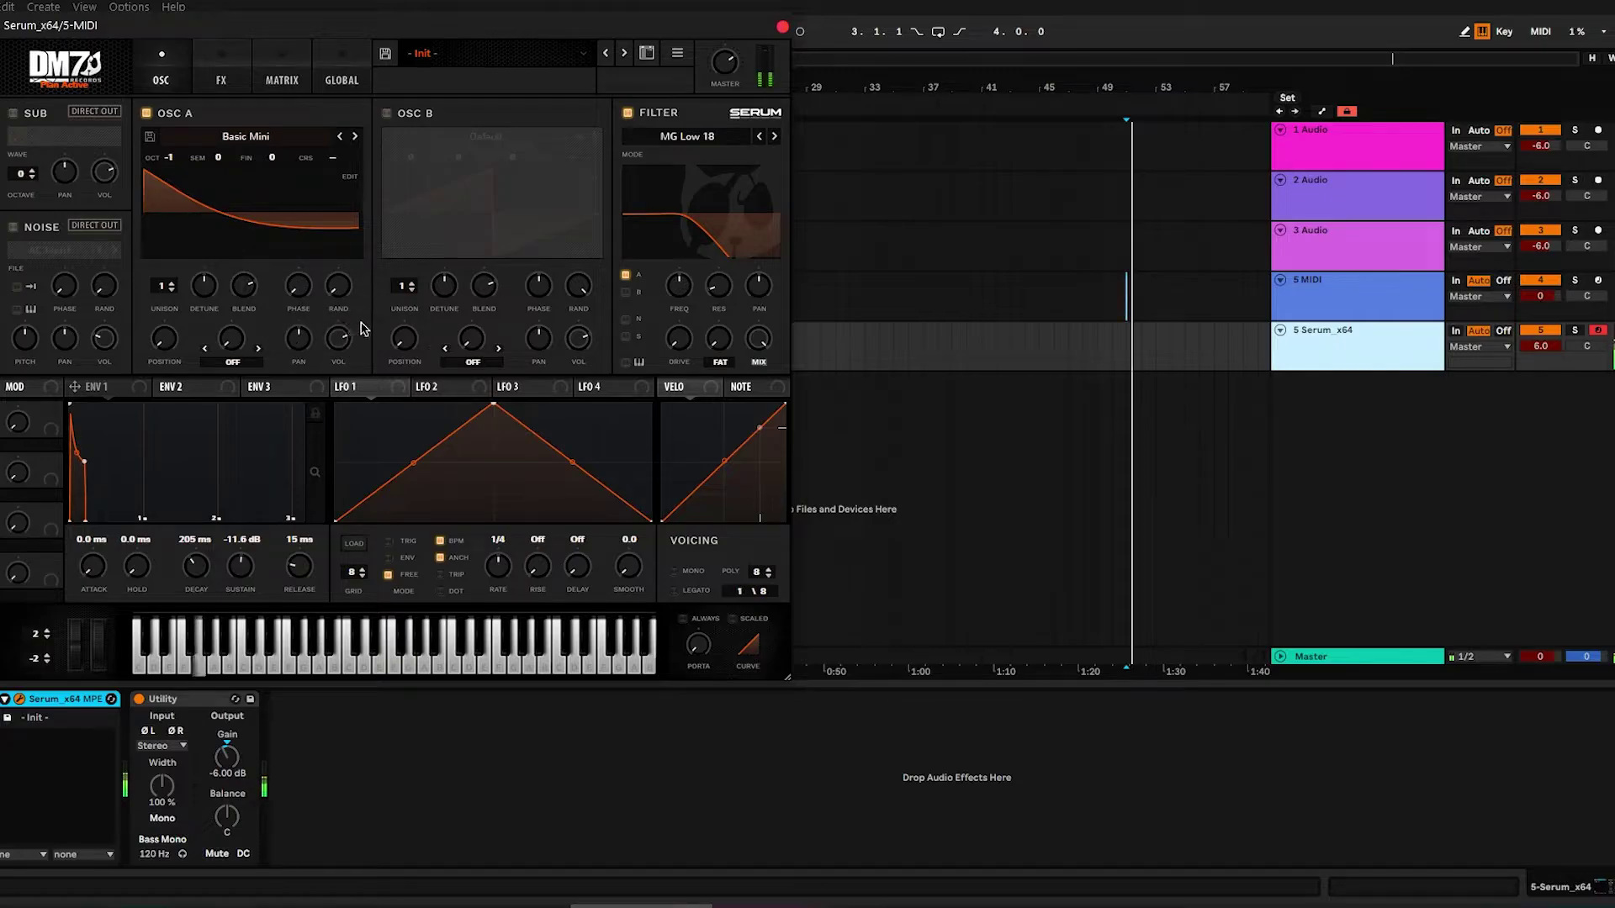
{"action": "left_click", "coordinate": [232, 362]}
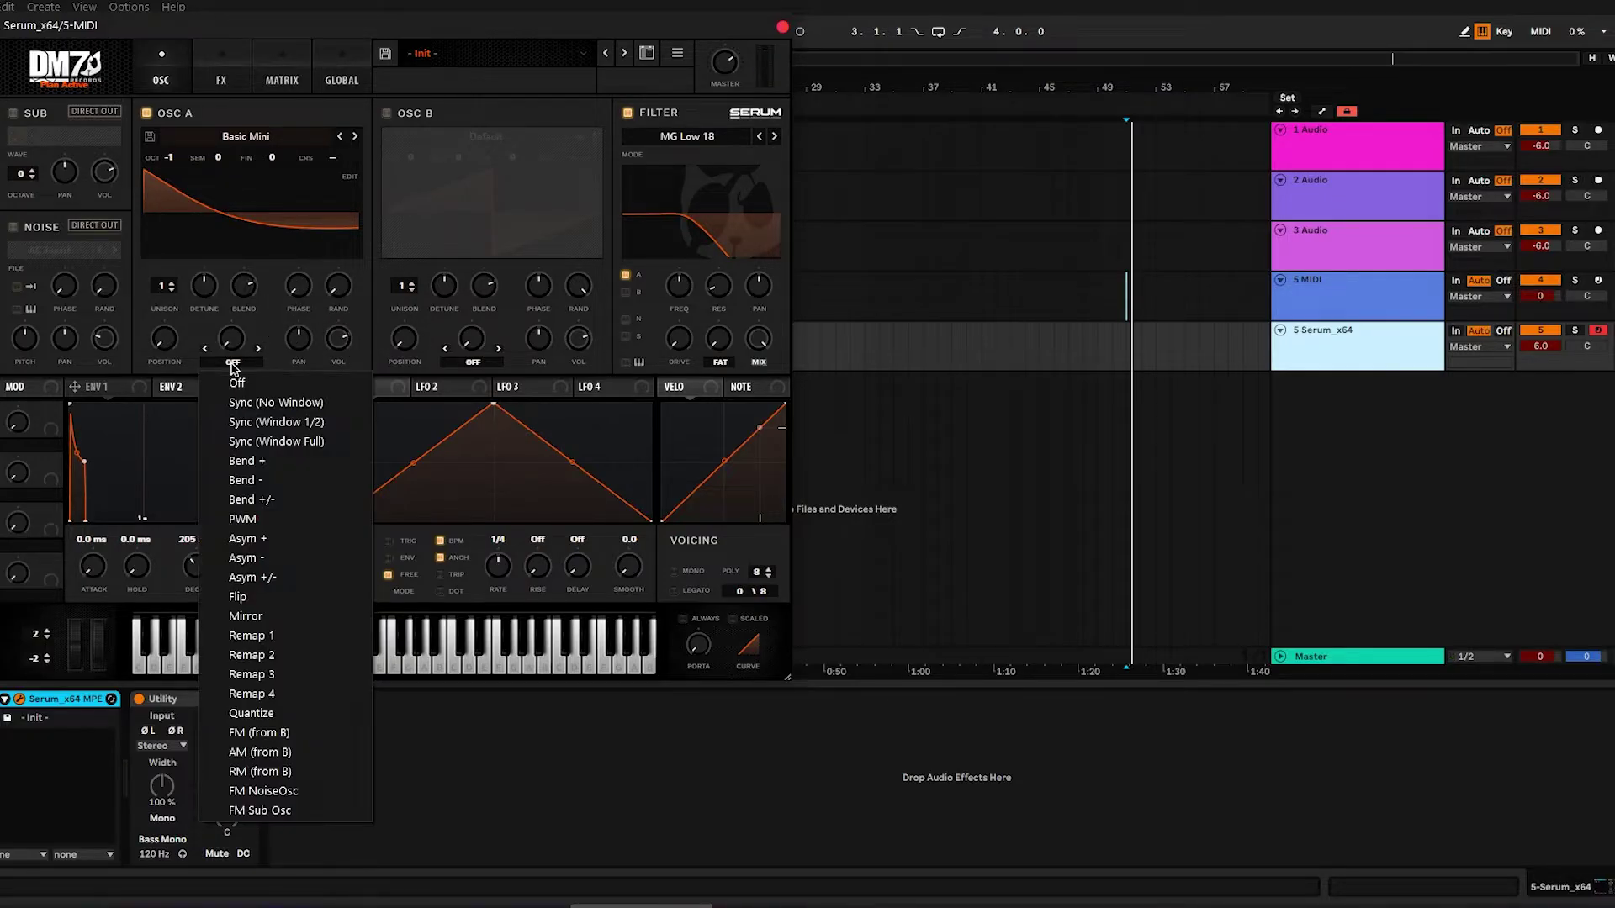
{"action": "left_click", "coordinate": [275, 501]}
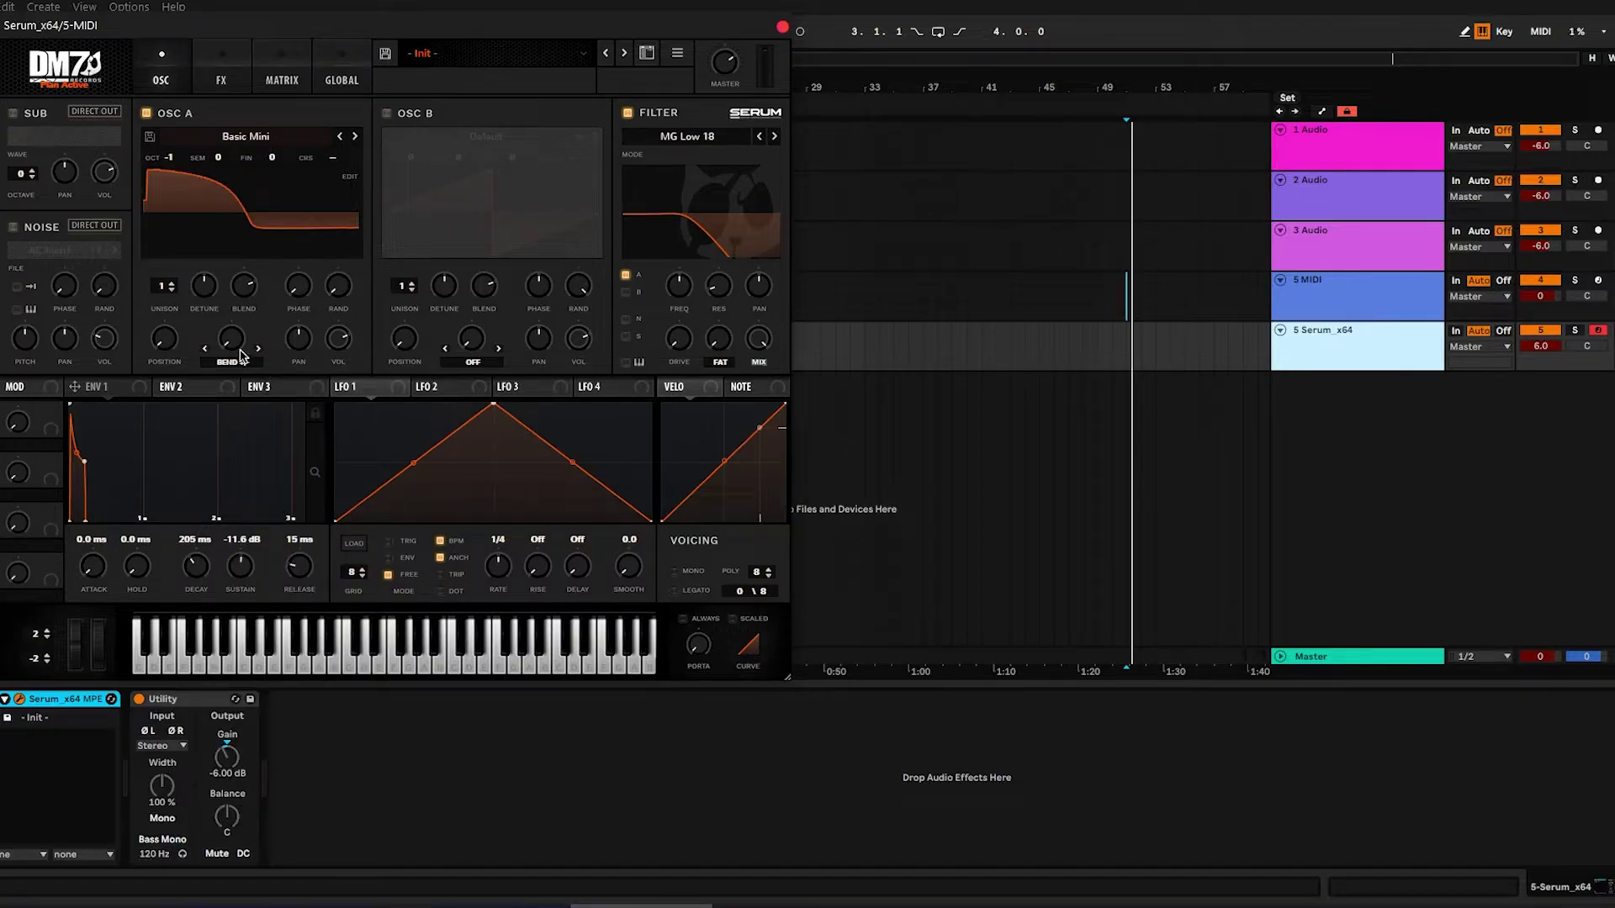
{"action": "left_click_drag", "start_coordinate": [232, 342], "coordinate": [240, 243]}
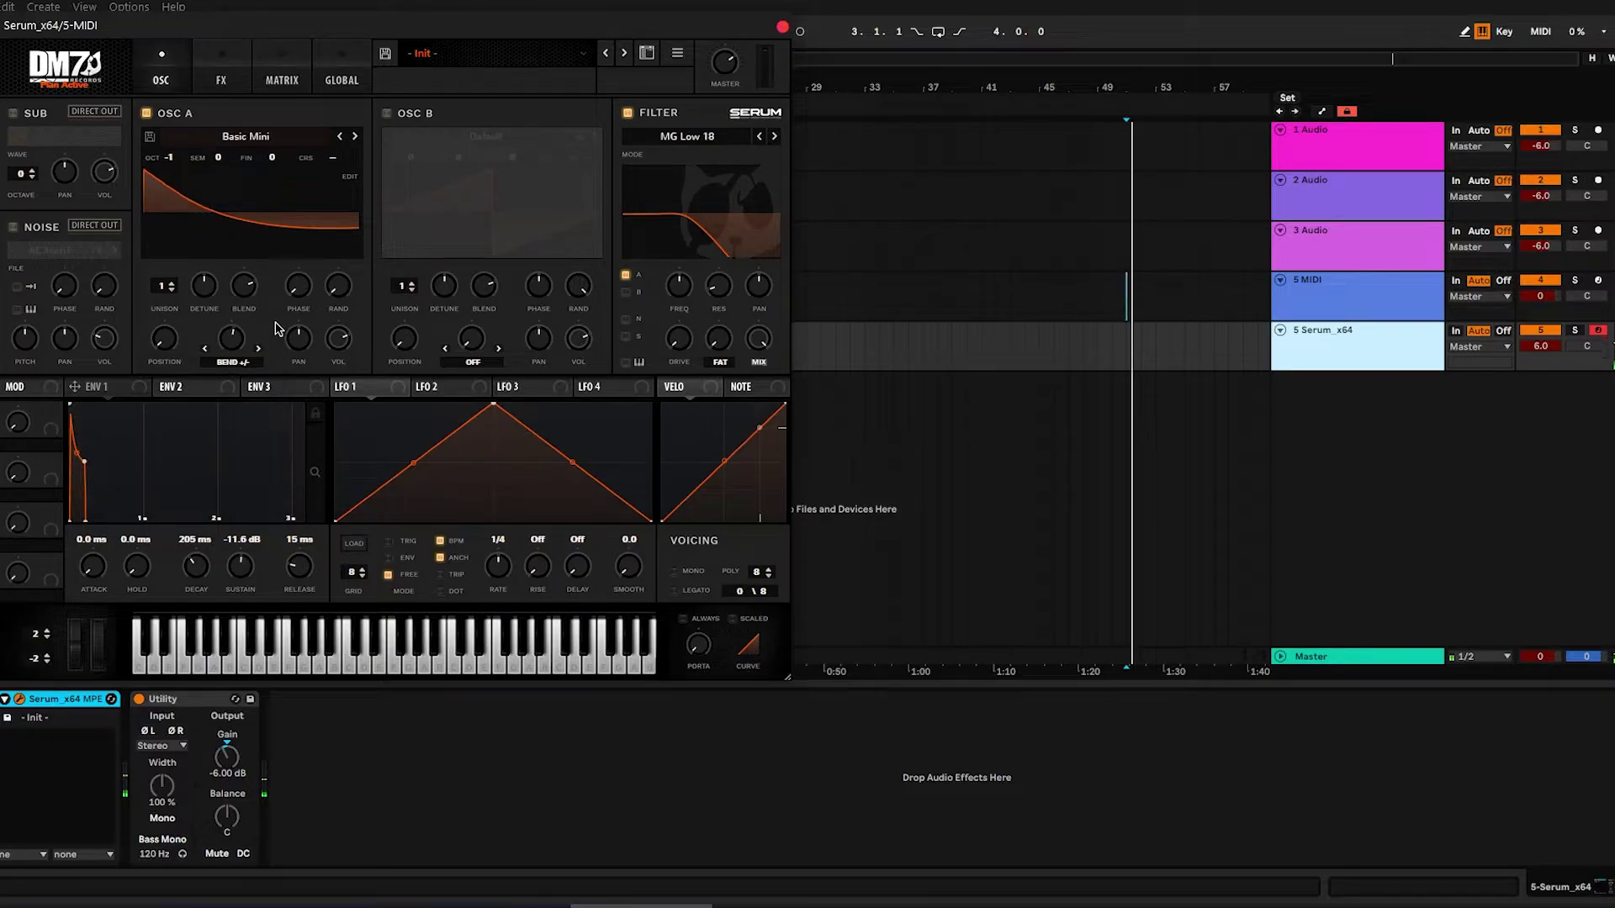
{"action": "mouse_move", "coordinate": [340, 338]}
{"action": "left_mouse_down"}
{"action": "mouse_move", "coordinate": [369, 551]}
{"action": "mouse_move", "coordinate": [343, 370]}
{"action": "left_mouse_up"}
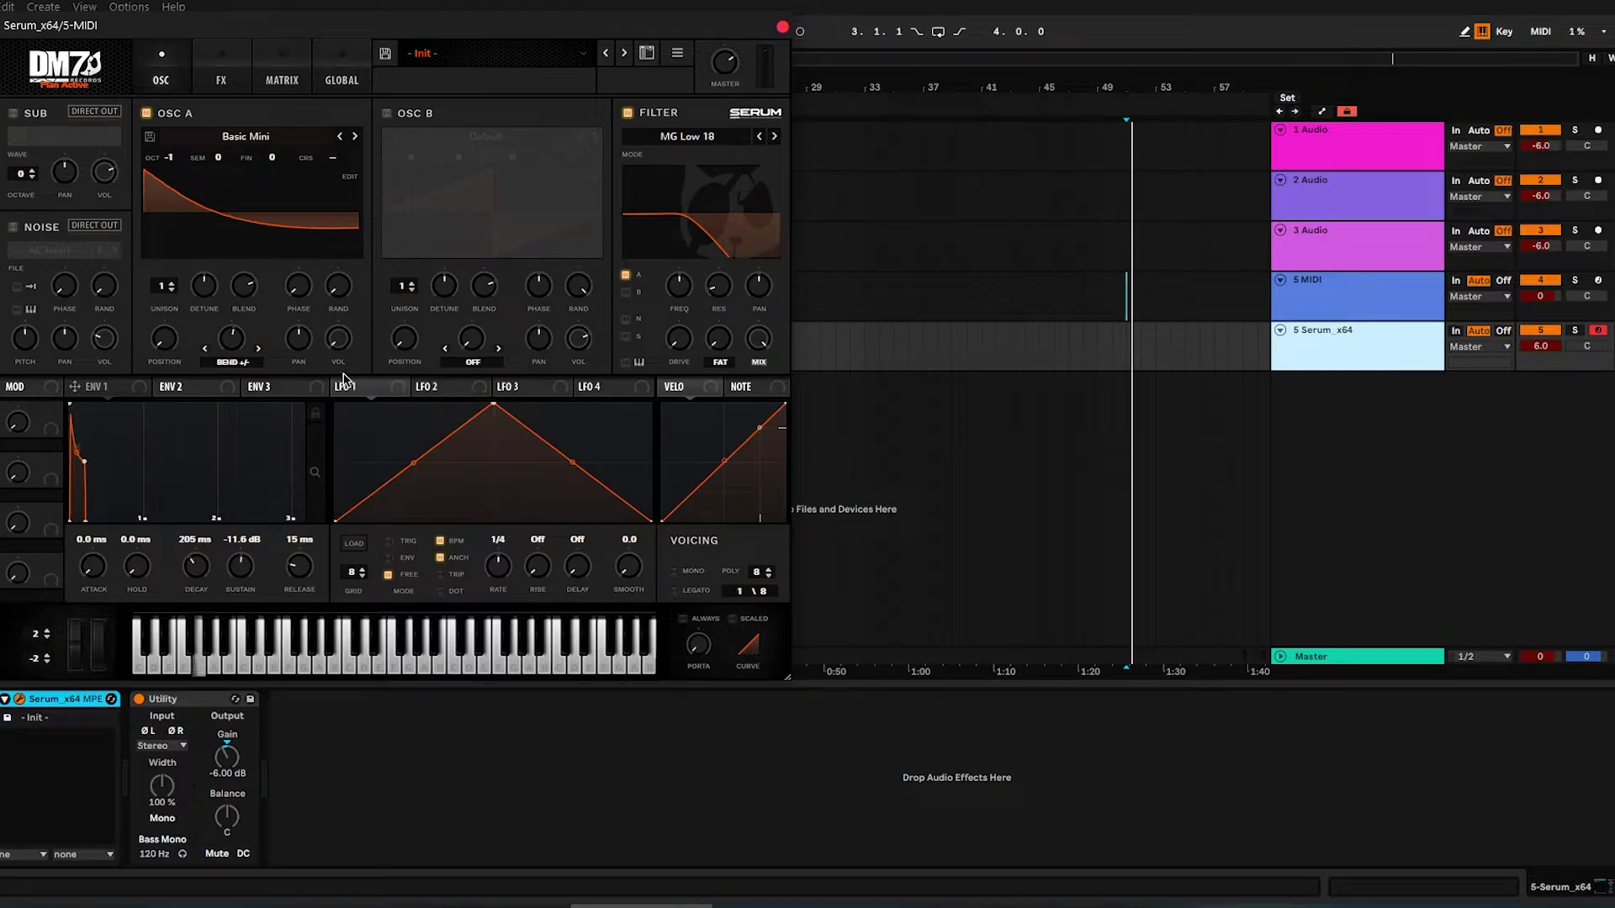
- Set Envelope 2 to 0.0 ms attack, 63 ms decay and 0% sustain
{"action": "left_click", "coordinate": [192, 392]}
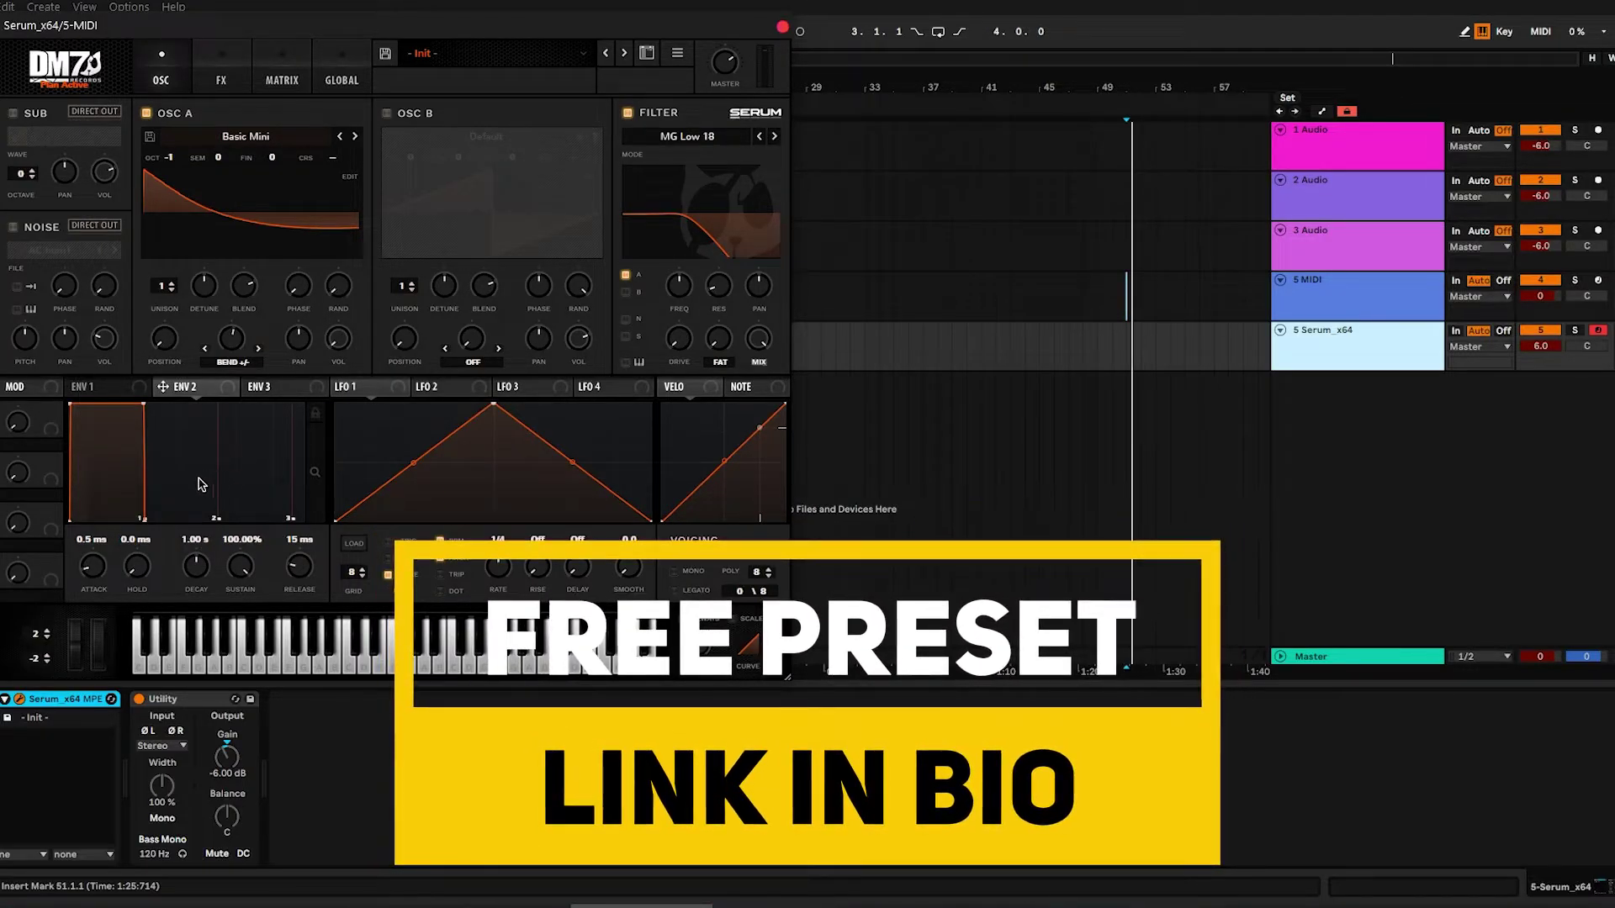
{"action": "left_click_drag", "start_coordinate": [93, 566], "coordinate": [95, 606]}
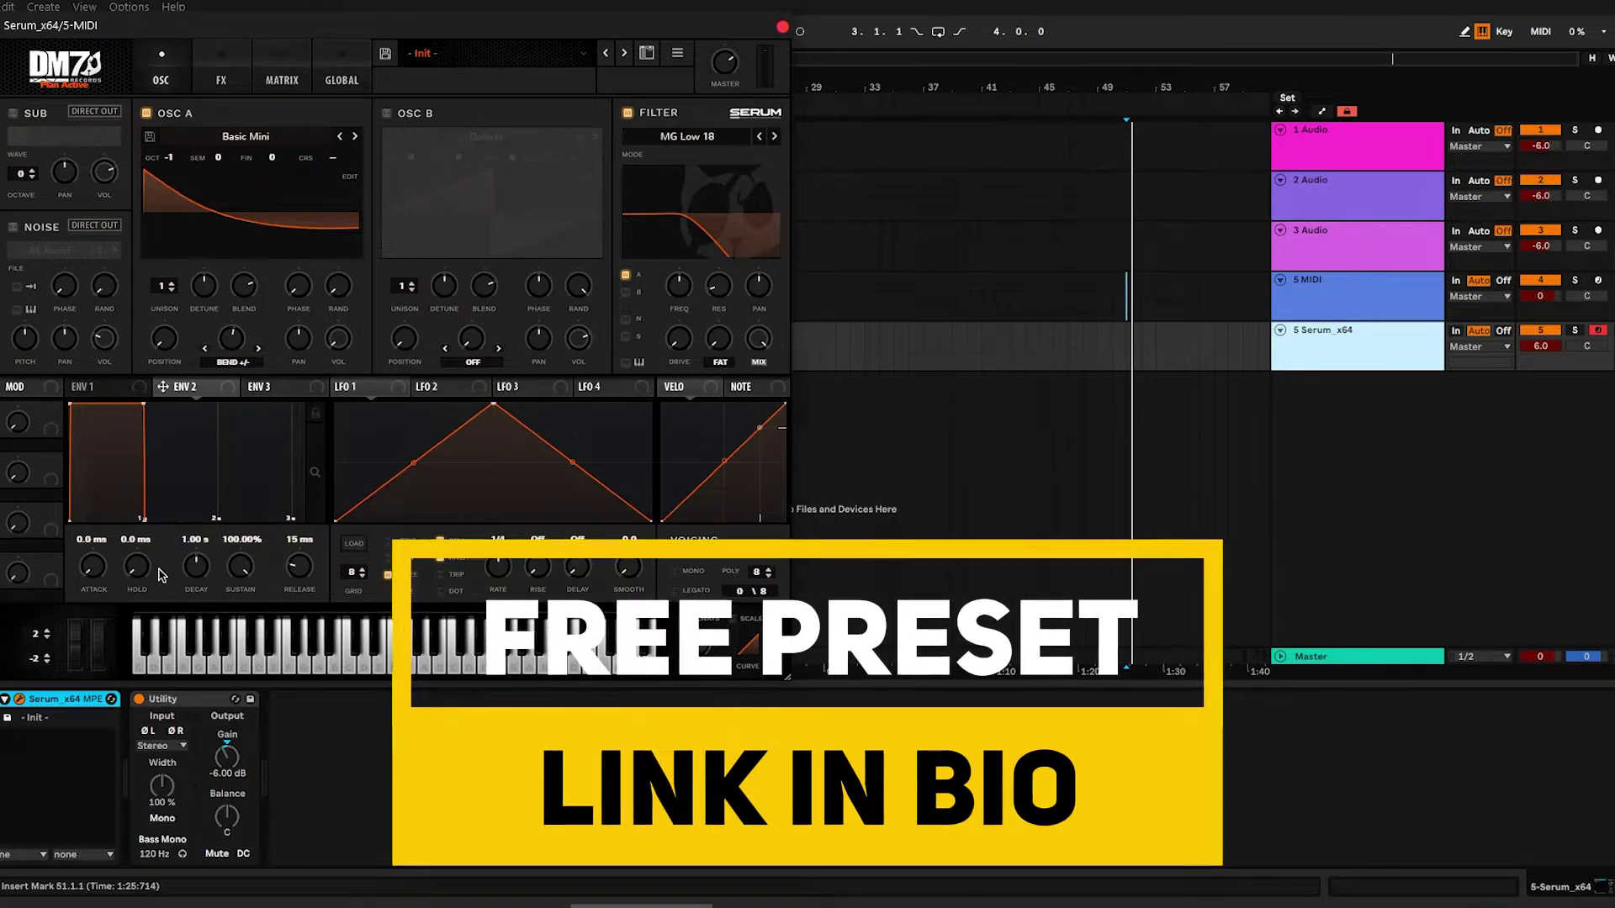
{"action": "left_click_drag", "start_coordinate": [240, 566], "coordinate": [252, 841]}
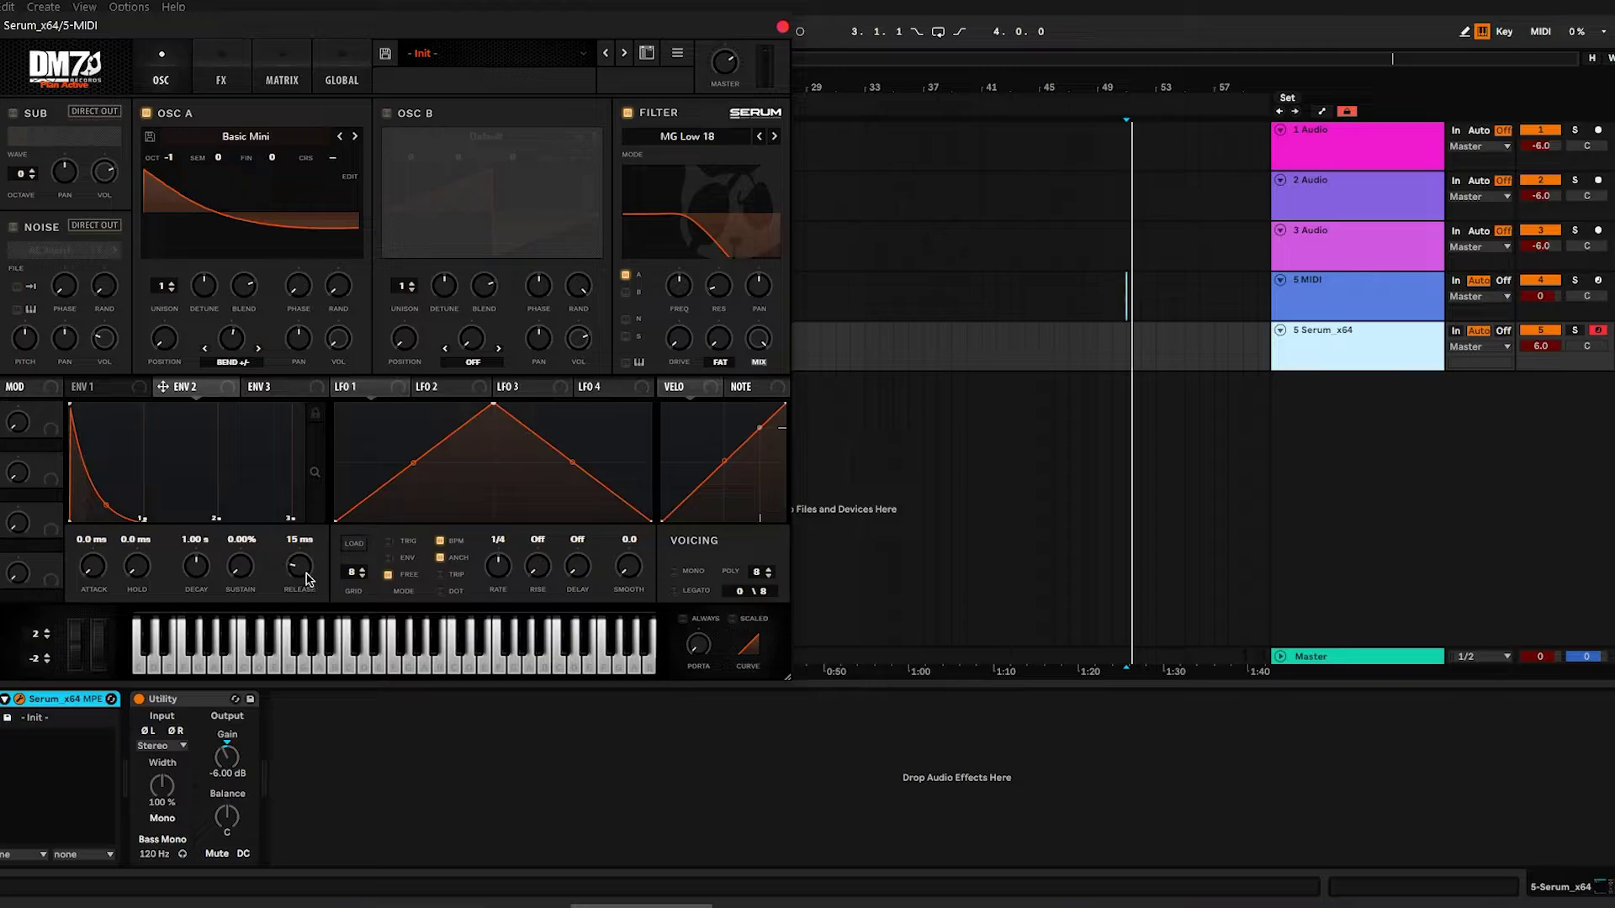
{"action": "mouse_move", "coordinate": [307, 577]}
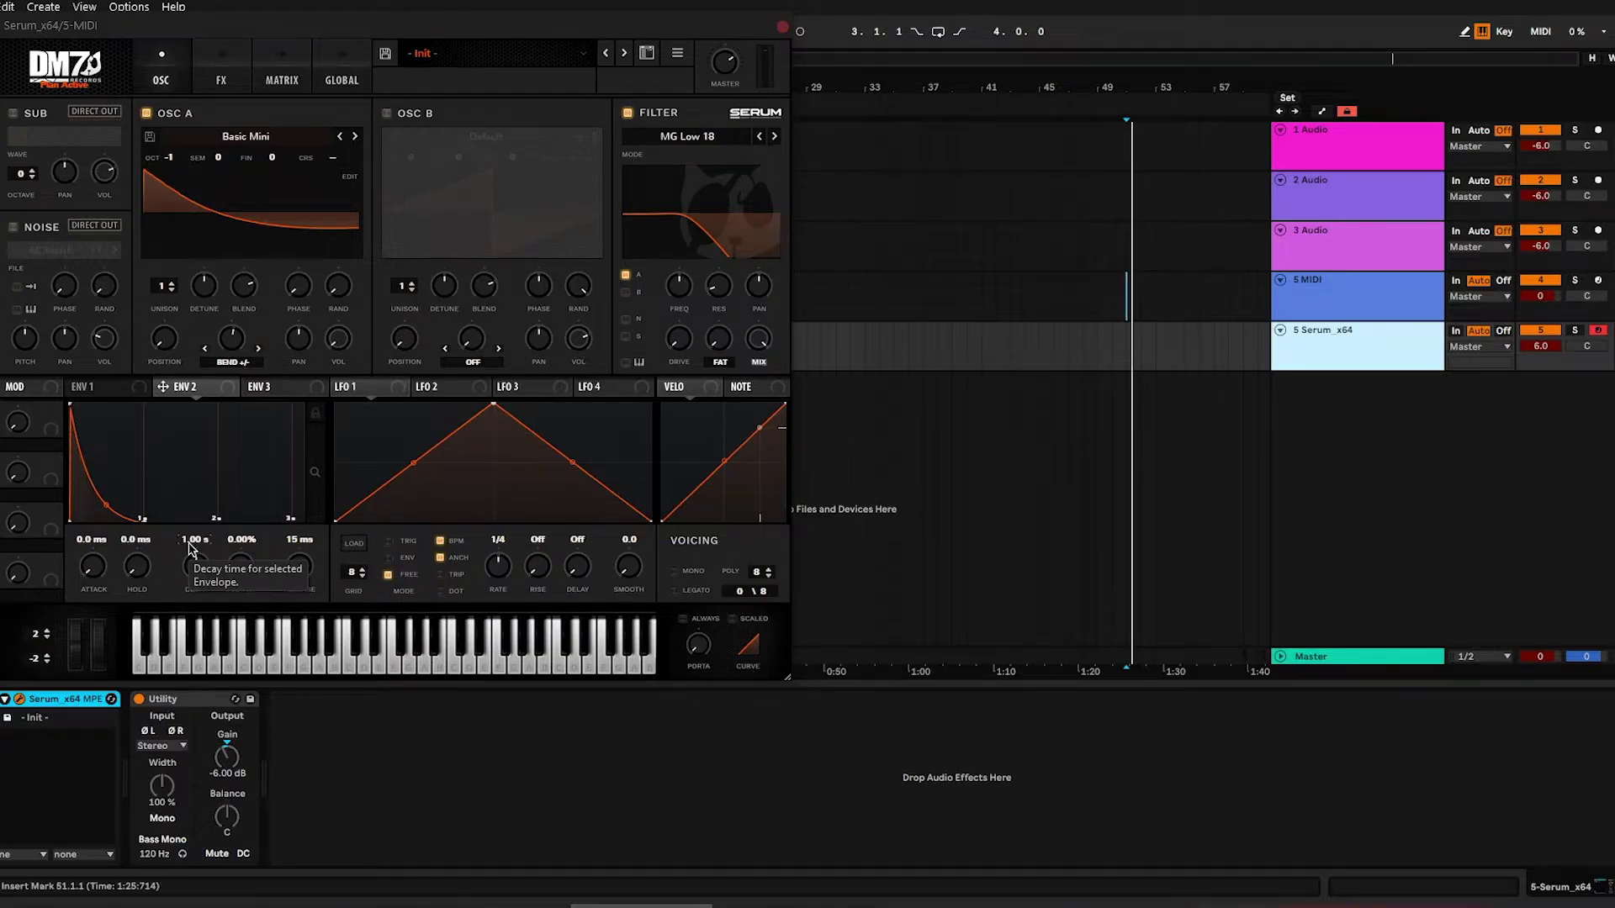
{"action": "mouse_move", "coordinate": [196, 580]}
{"action": "left_mouse_down"}
{"action": "mouse_move", "coordinate": [199, 613]}
{"action": "mouse_move", "coordinate": [198, 565]}
{"action": "mouse_move", "coordinate": [213, 597]}
{"action": "left_mouse_up"}
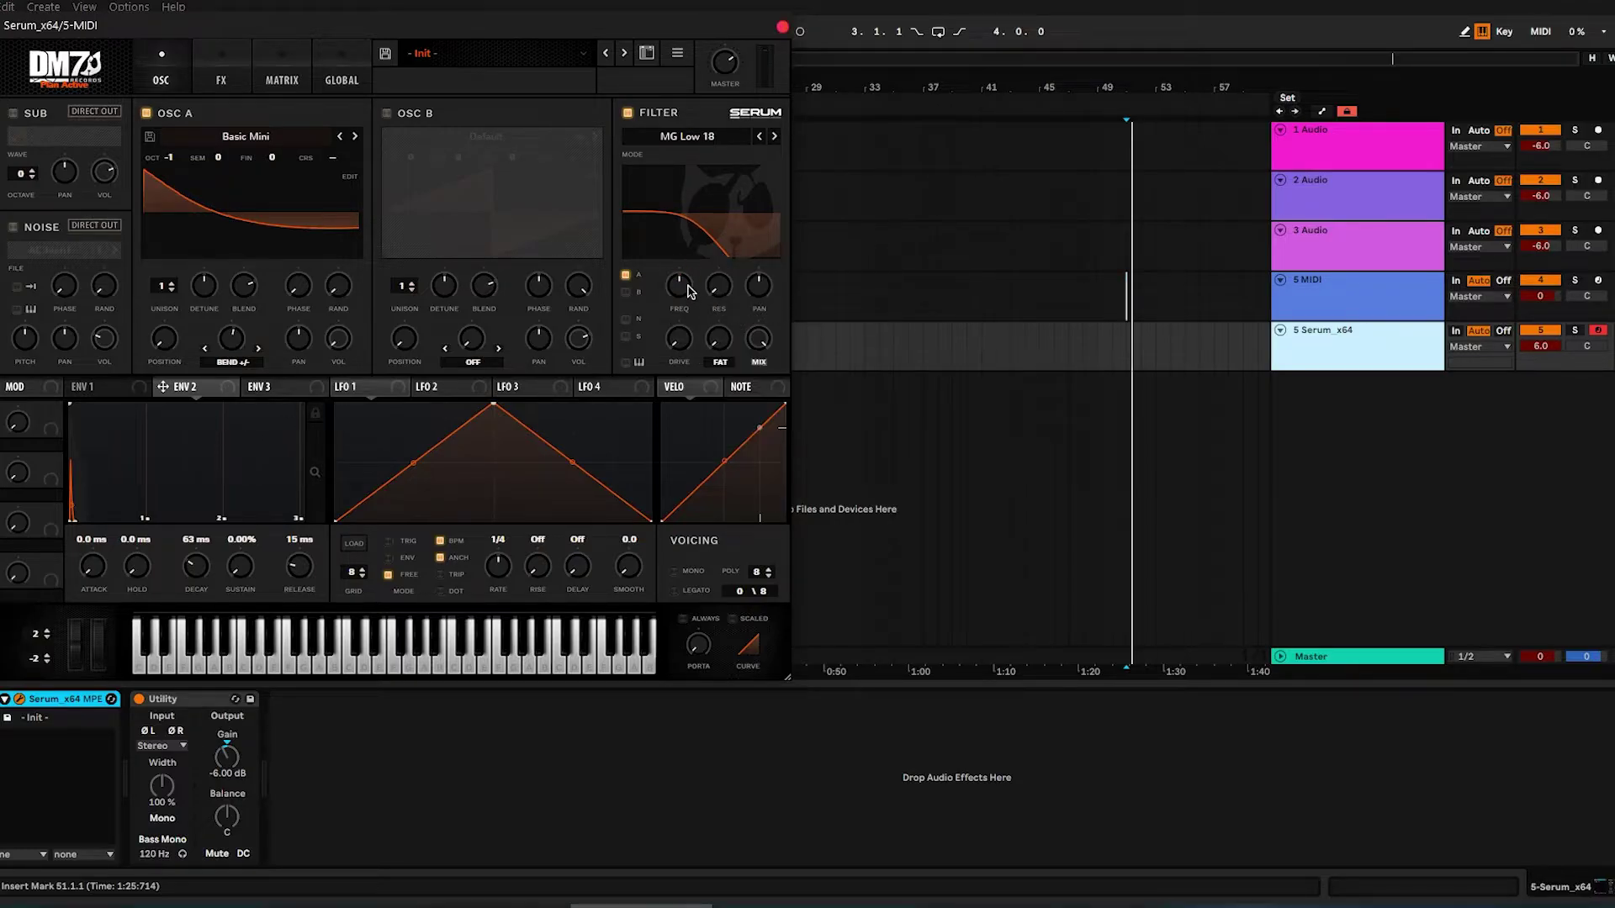
- Lower the filter cutoff and assign Envelope 2 to it, and assign velocity to oscillator A's level
{"action": "left_click_drag", "start_coordinate": [679, 287], "coordinate": [678, 339]}
{"action": "left_click_drag", "start_coordinate": [191, 392], "coordinate": [683, 249]}
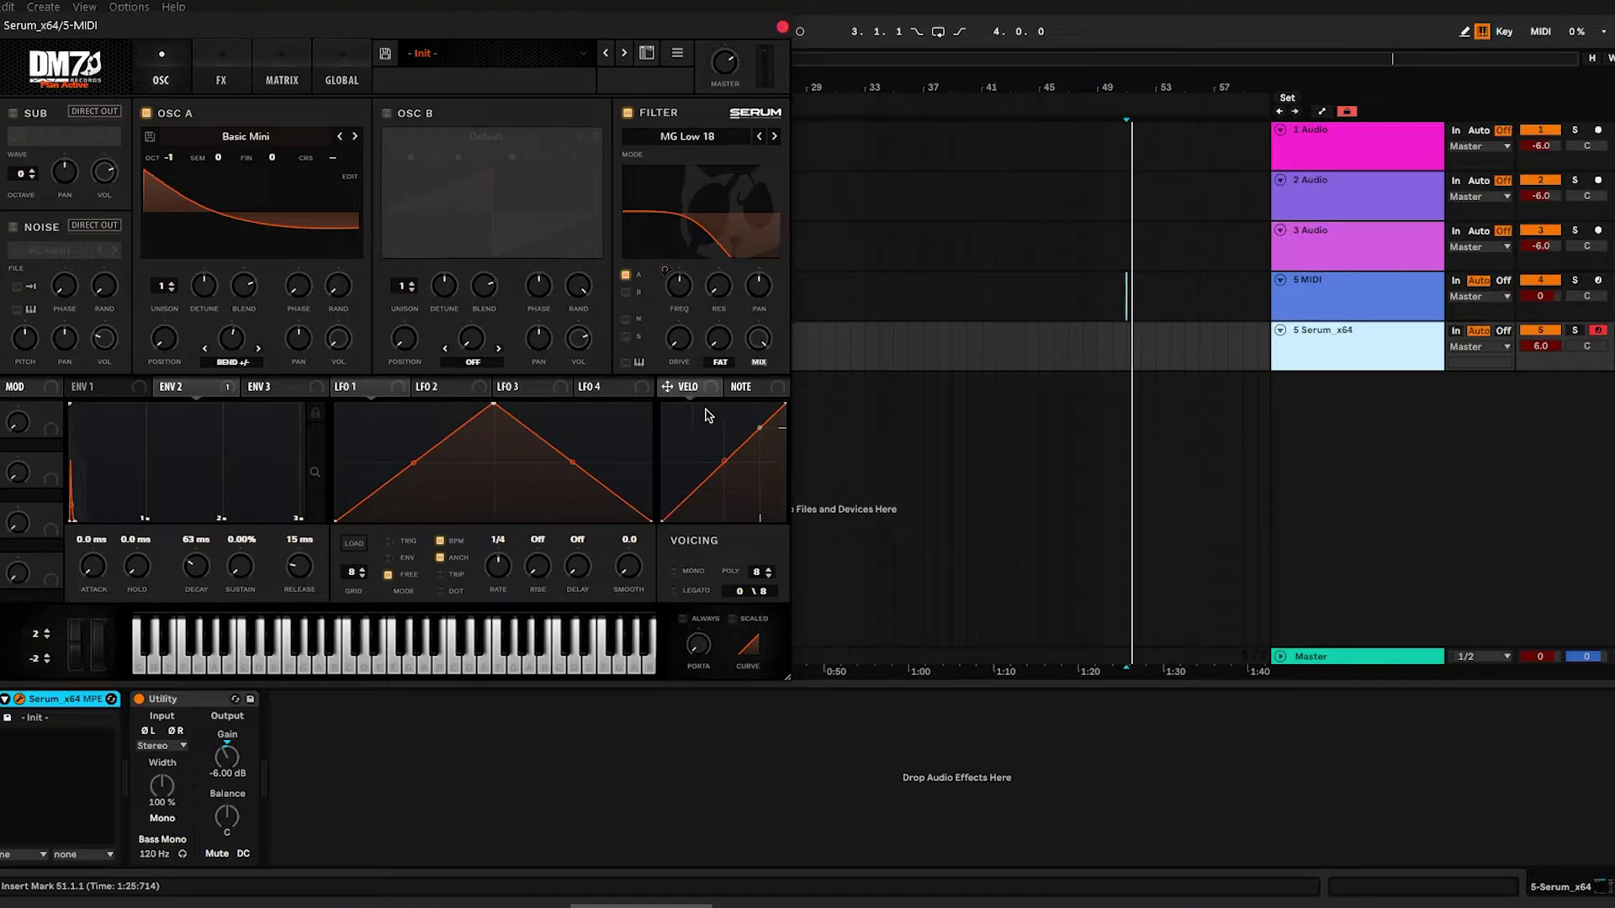
{"action": "left_click_drag", "start_coordinate": [670, 391], "coordinate": [338, 338]}
{"action": "key", "text": "g"}
{"action": "key", "text": "g"}
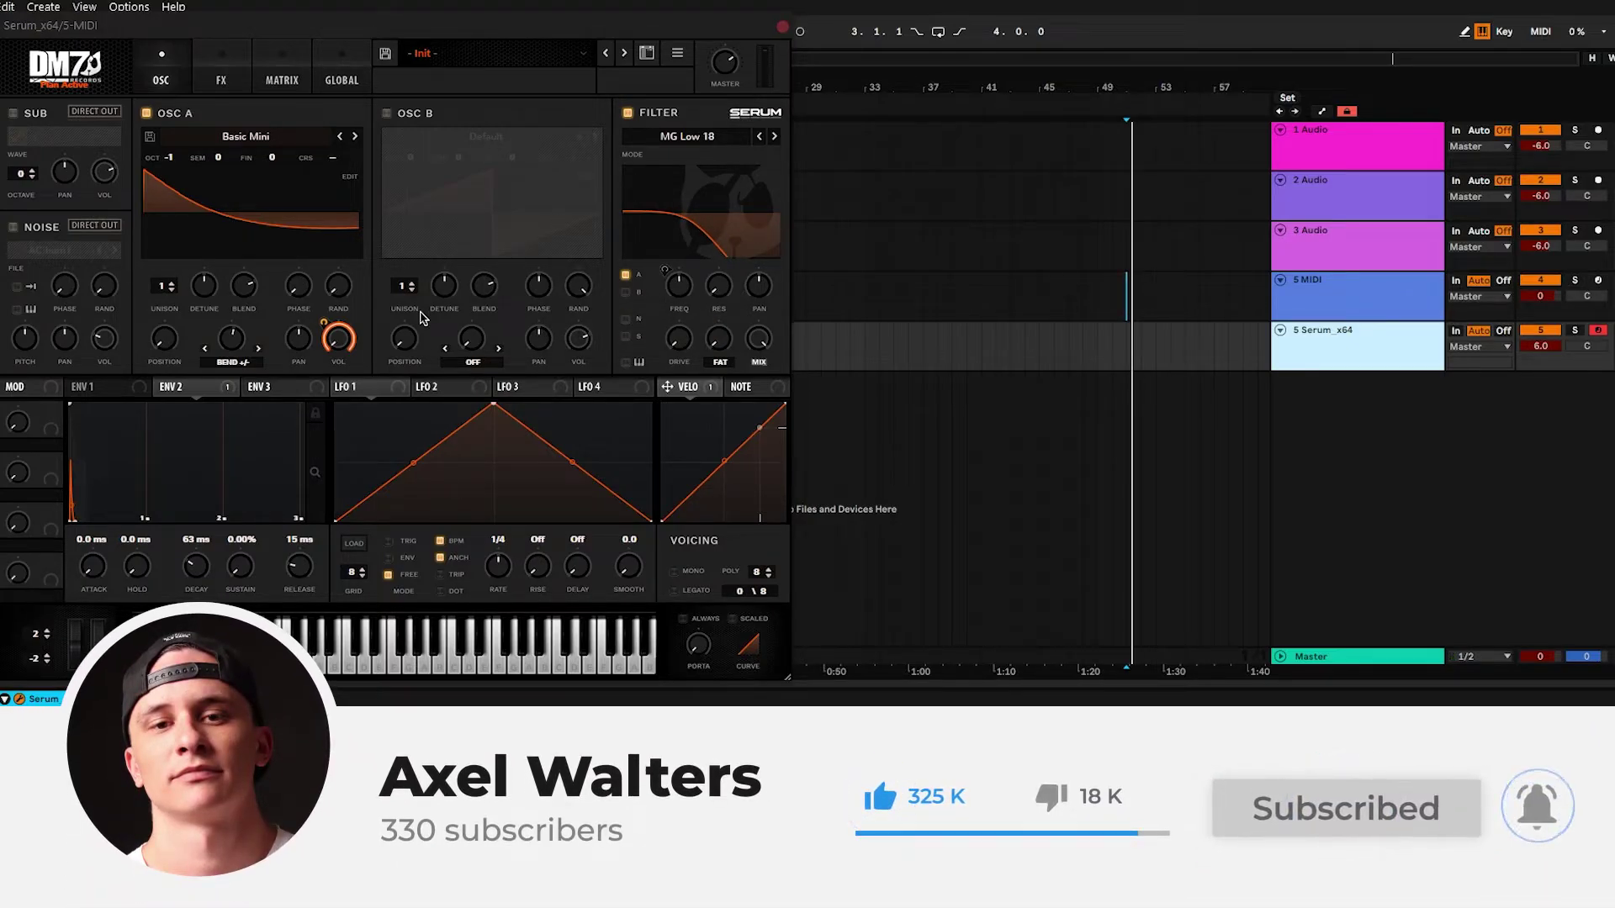
- Enable the Filter effect in the effects rack and move it to the start of the chain
{"action": "left_click", "coordinate": [237, 74]}
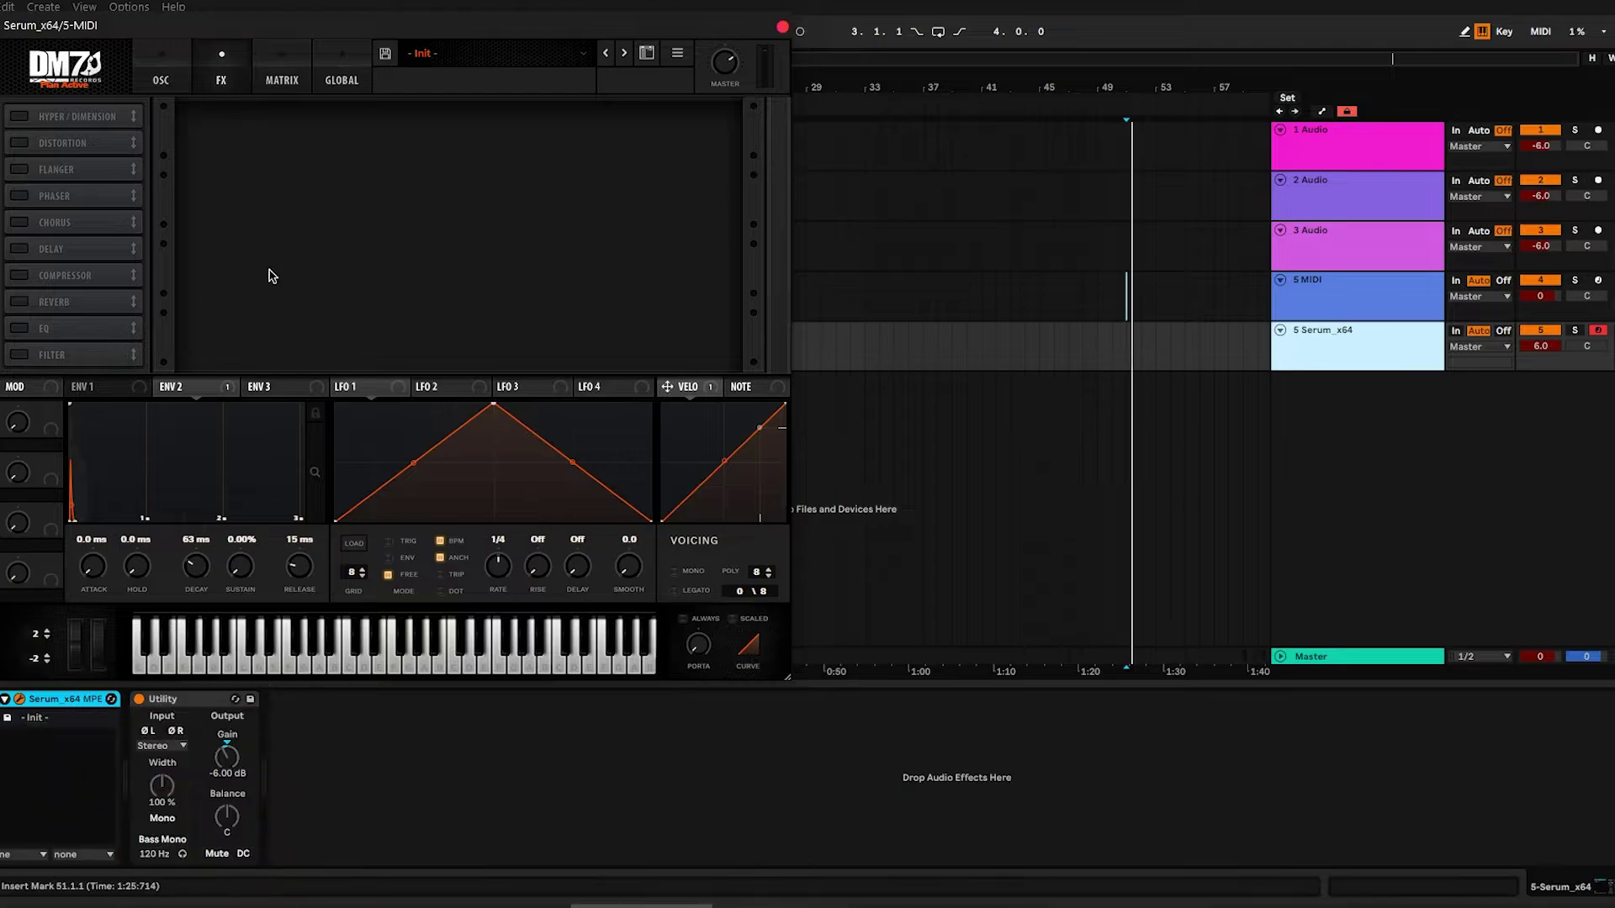
{"action": "left_click", "coordinate": [31, 357]}
{"action": "left_click_drag", "start_coordinate": [88, 360], "coordinate": [108, 116]}
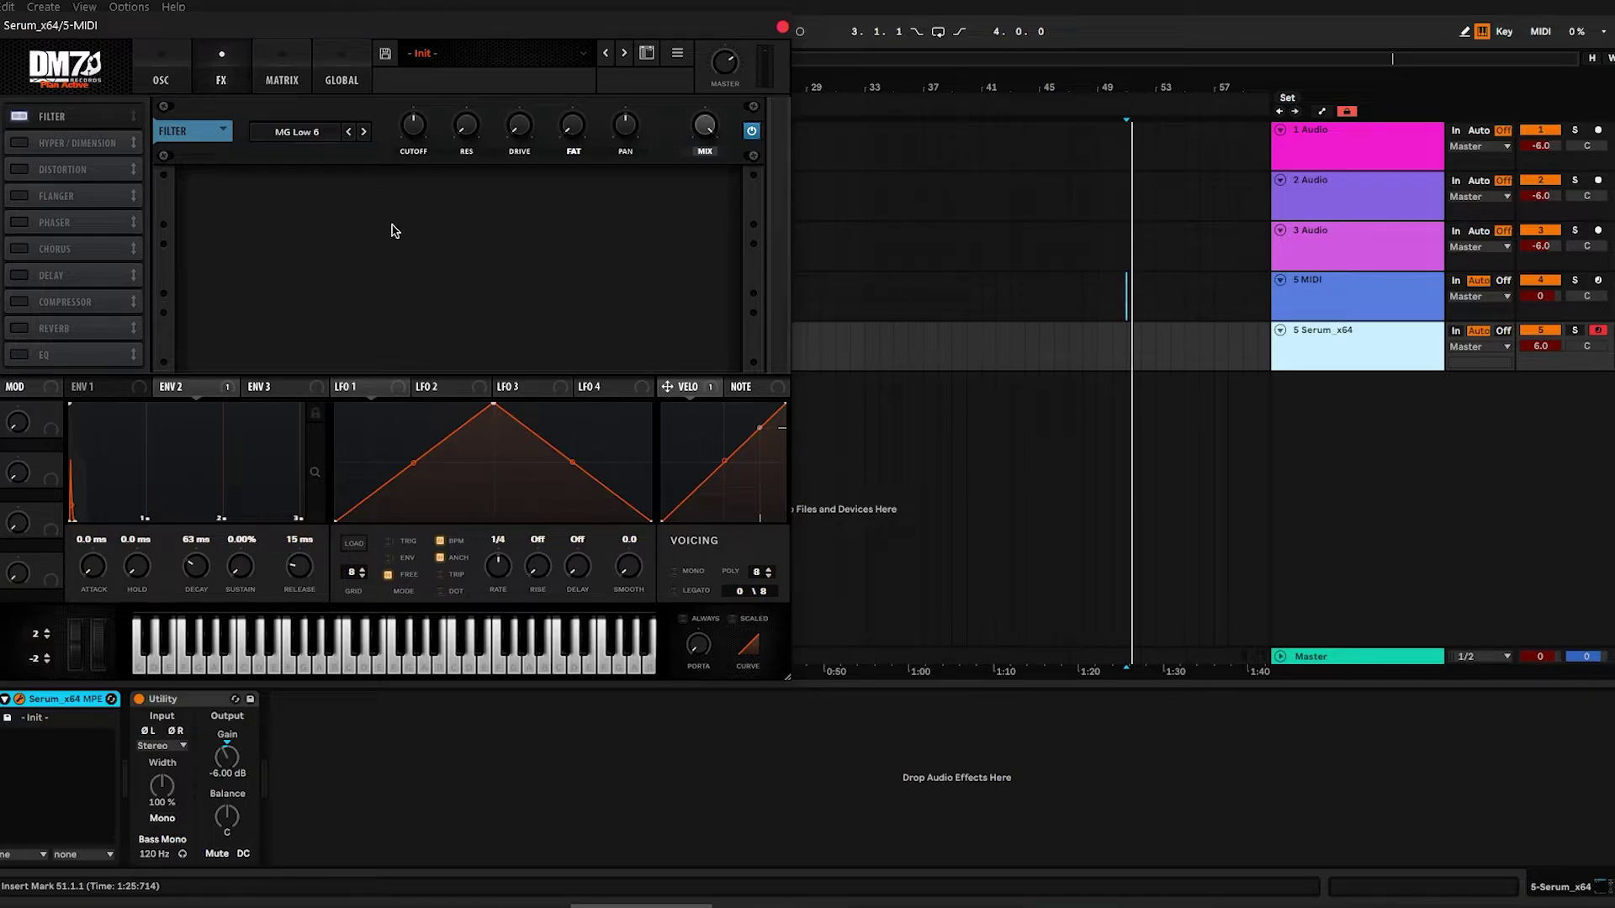
- Set Envelope 3 to 0.0 ms attack, 34 ms decay and 0% sustain
{"action": "left_click", "coordinate": [294, 386]}
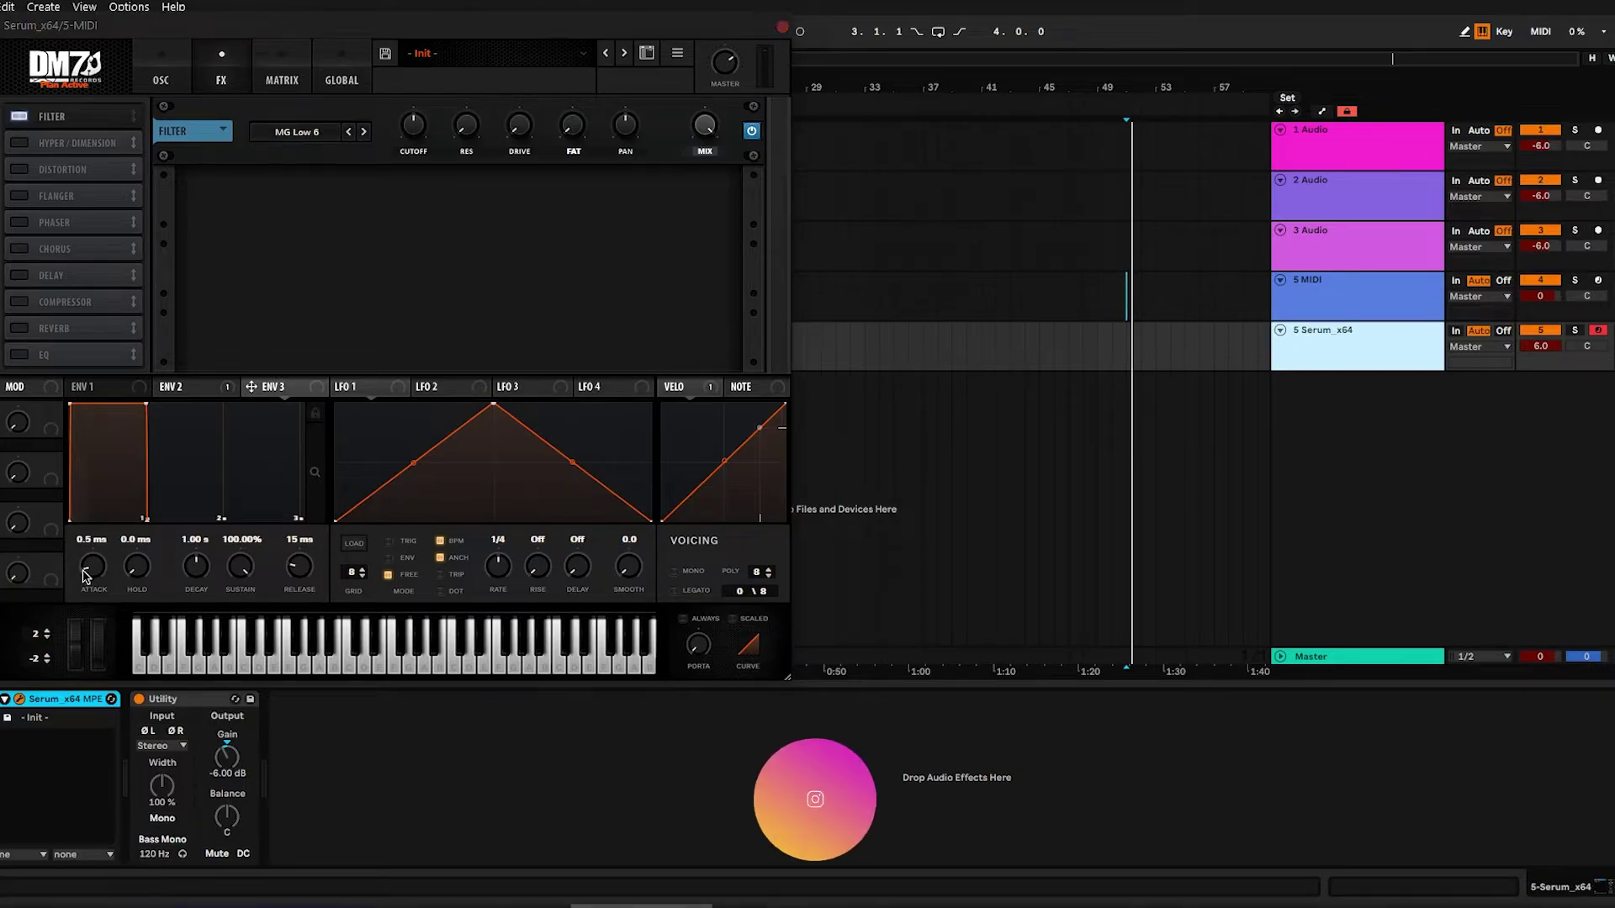
{"action": "left_click_drag", "start_coordinate": [92, 567], "coordinate": [110, 660]}
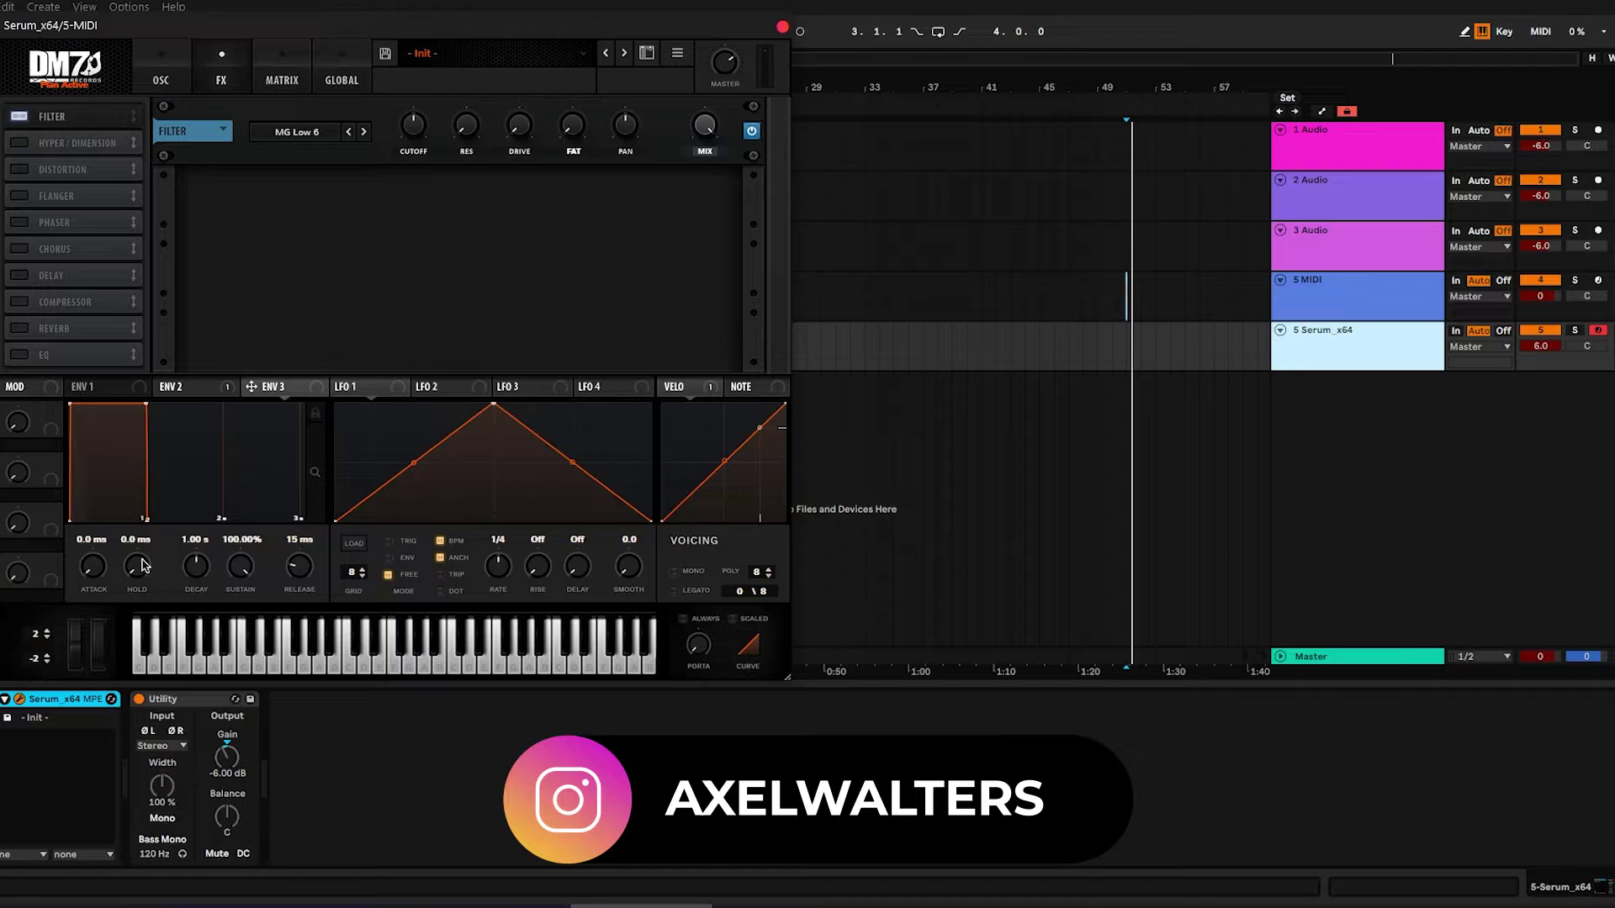
{"action": "left_click_drag", "start_coordinate": [242, 568], "coordinate": [276, 698]}
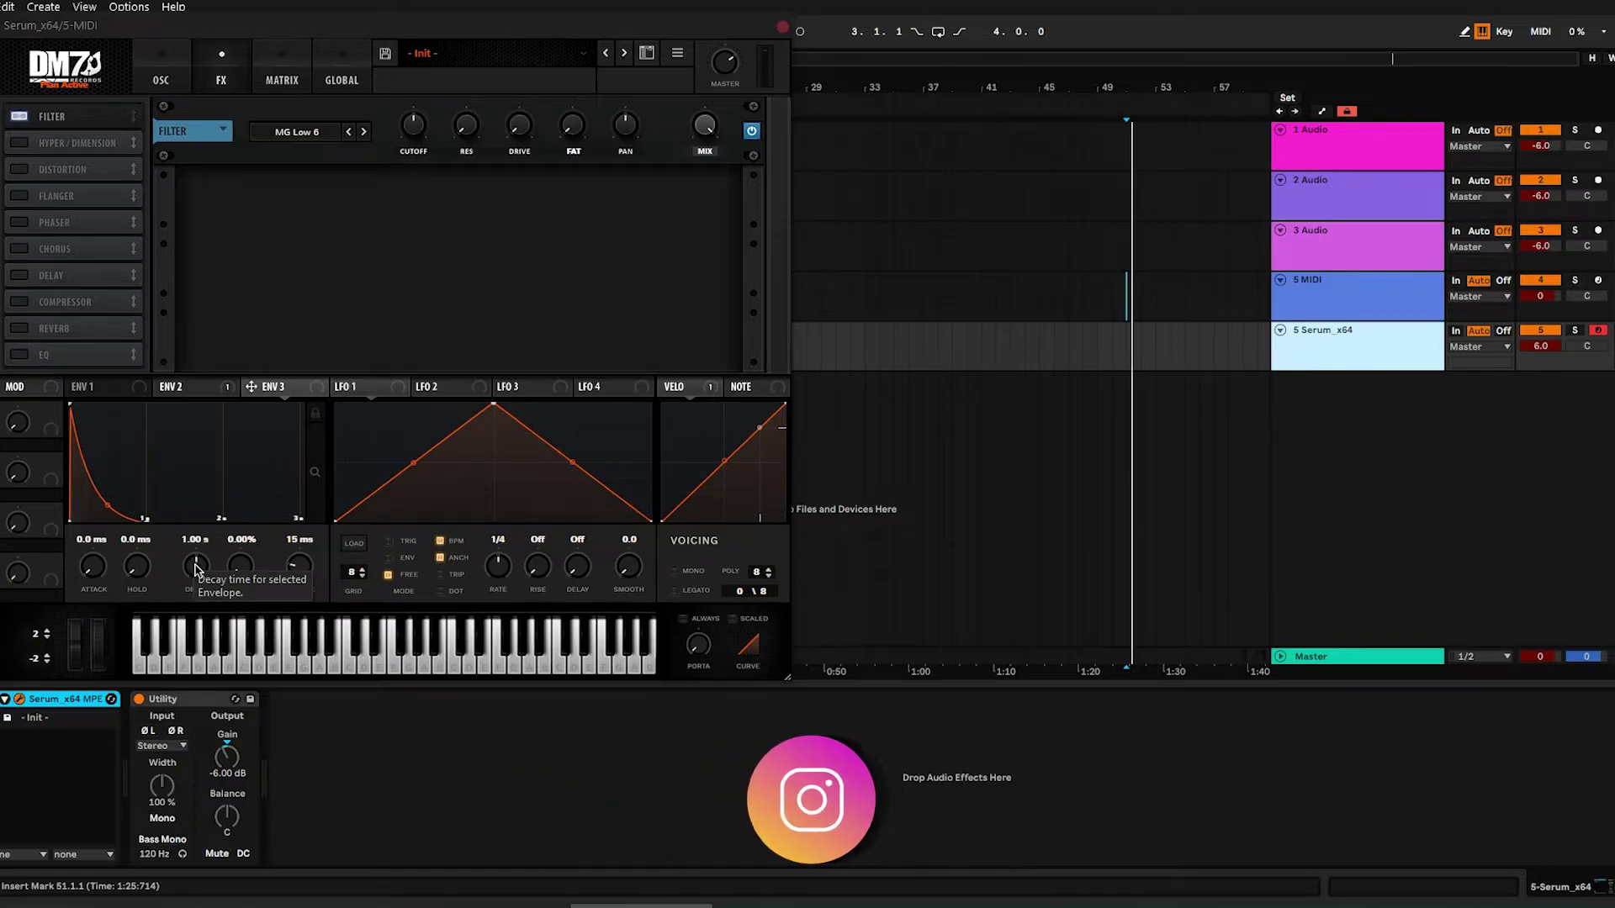
{"action": "left_click_drag", "start_coordinate": [194, 569], "coordinate": [208, 636]}
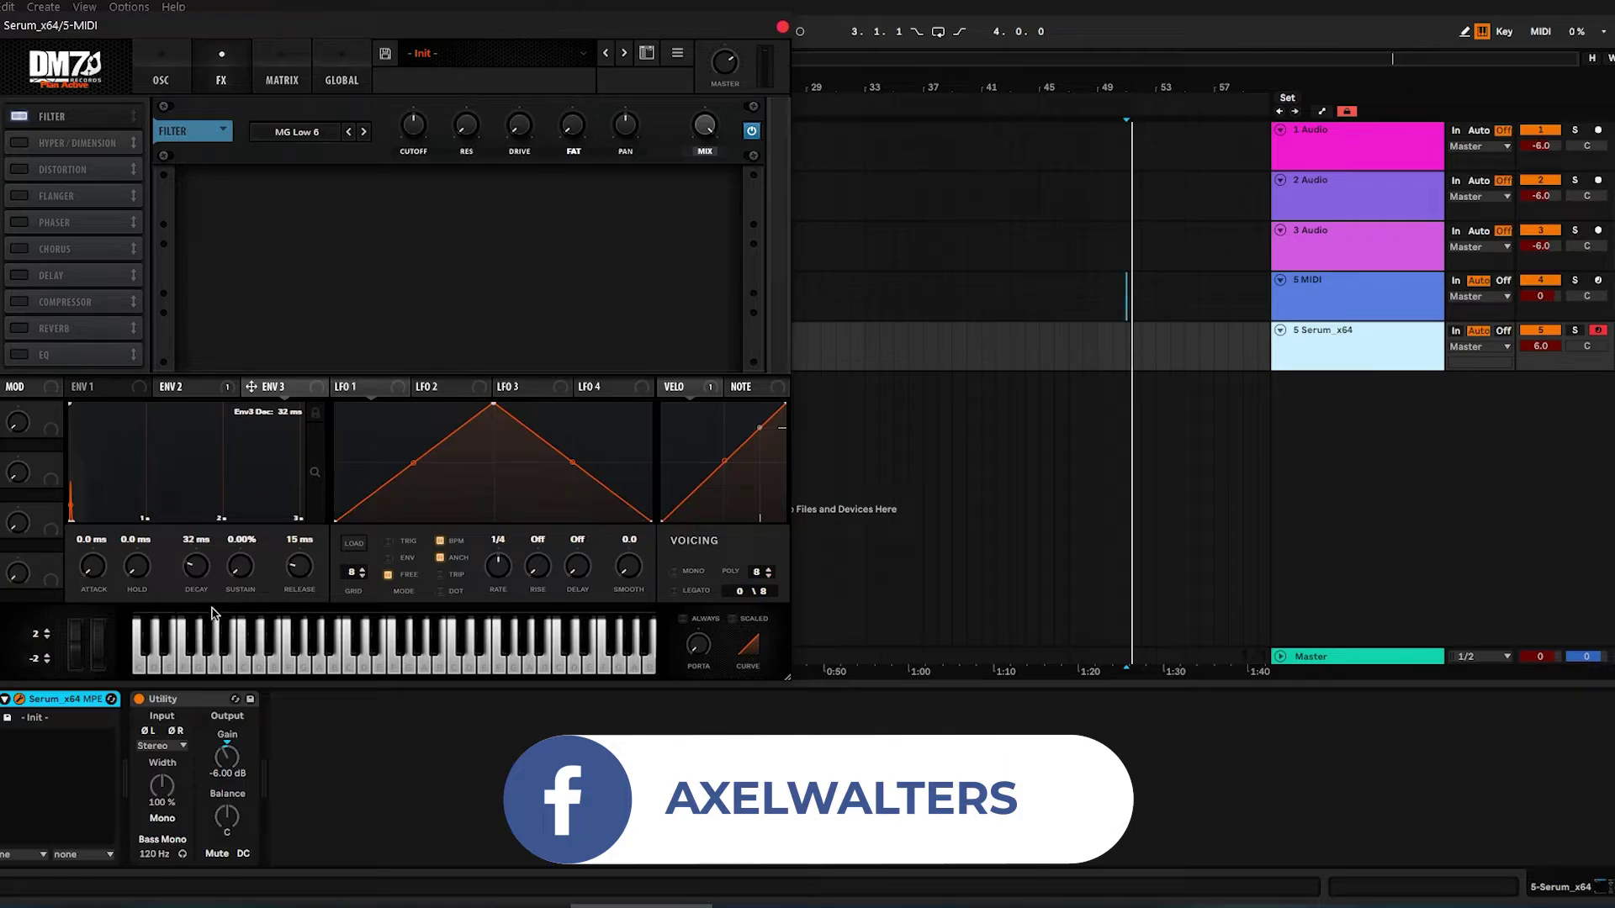
{"action": "left_click_drag", "start_coordinate": [205, 574], "coordinate": [202, 568]}
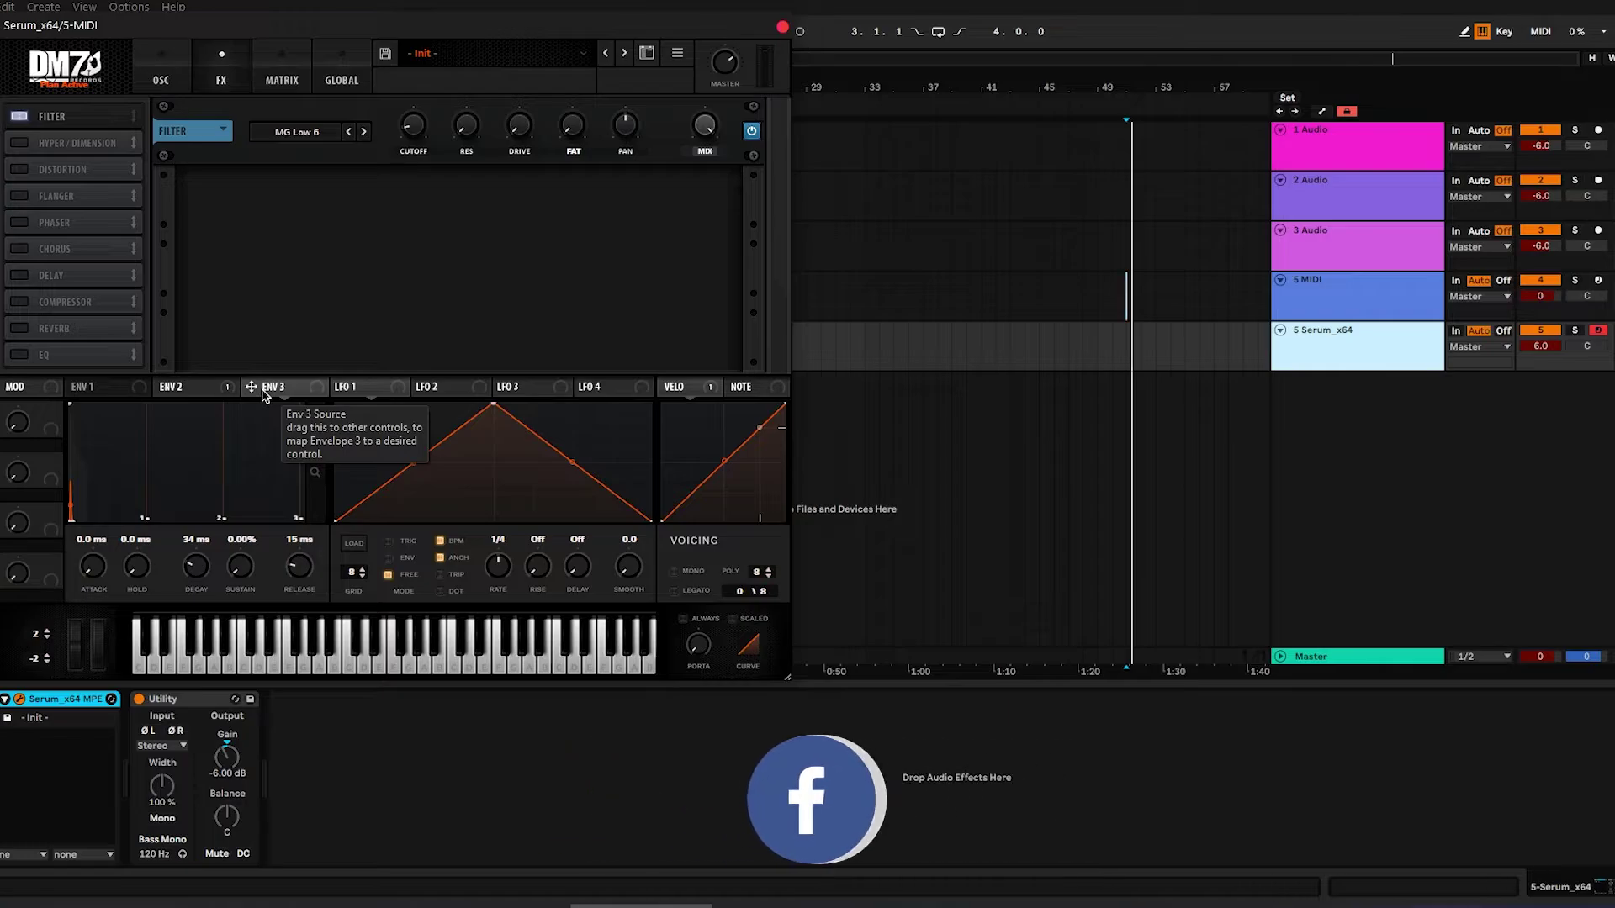
- Assign Envelope 3 to the effect filter's cutoff and close the synth window
{"action": "left_click_drag", "start_coordinate": [263, 395], "coordinate": [412, 132]}
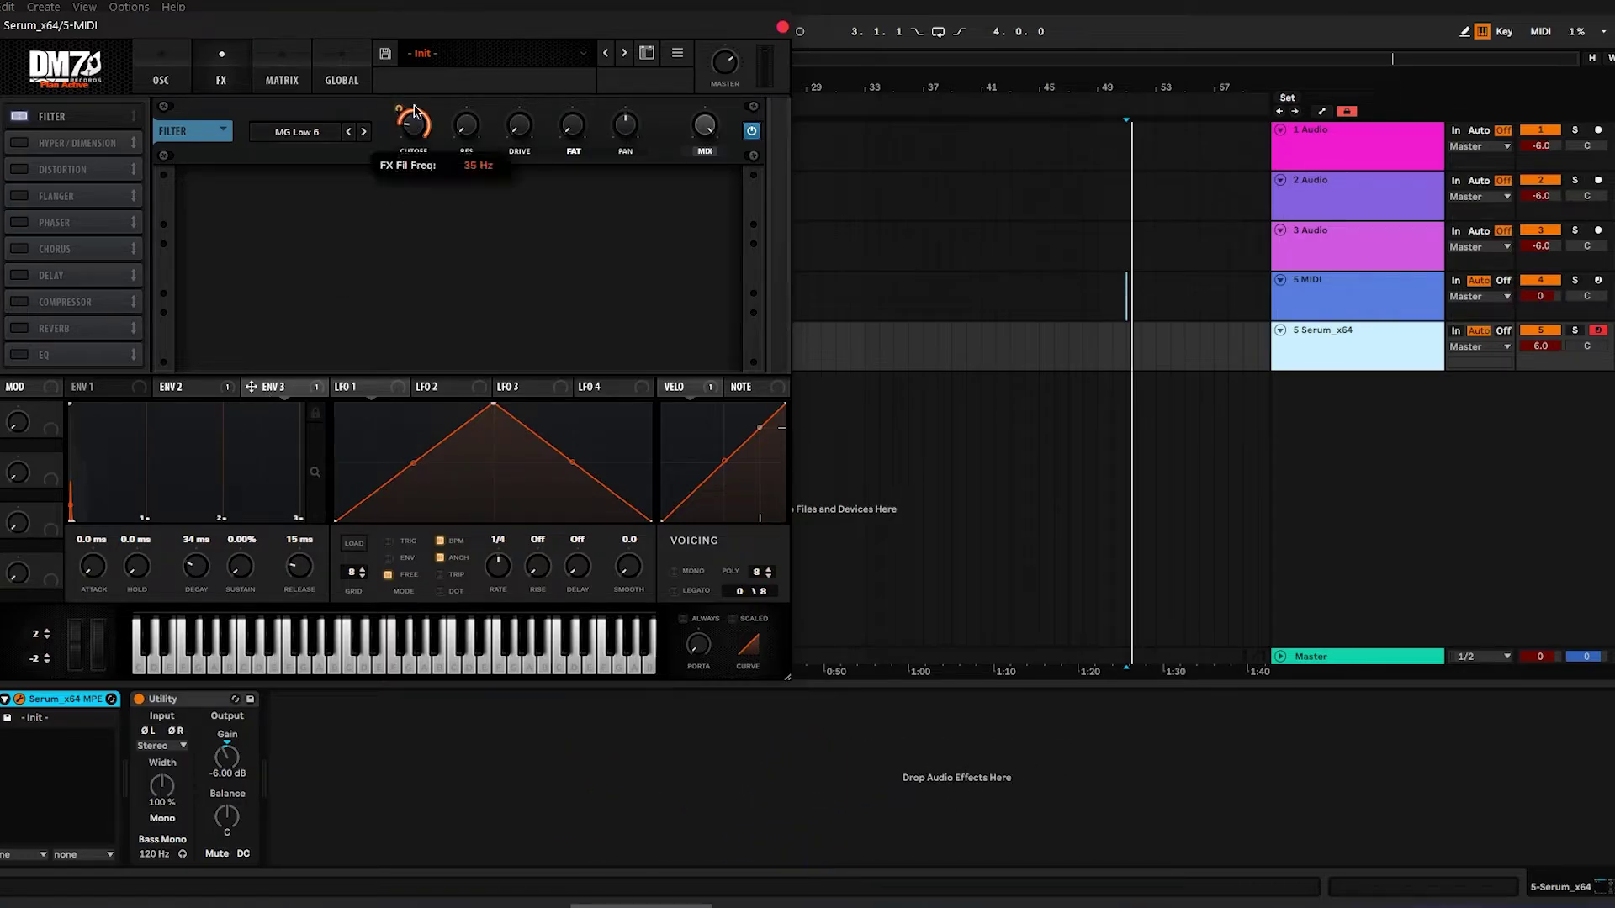
{"action": "left_click", "coordinate": [784, 26]}
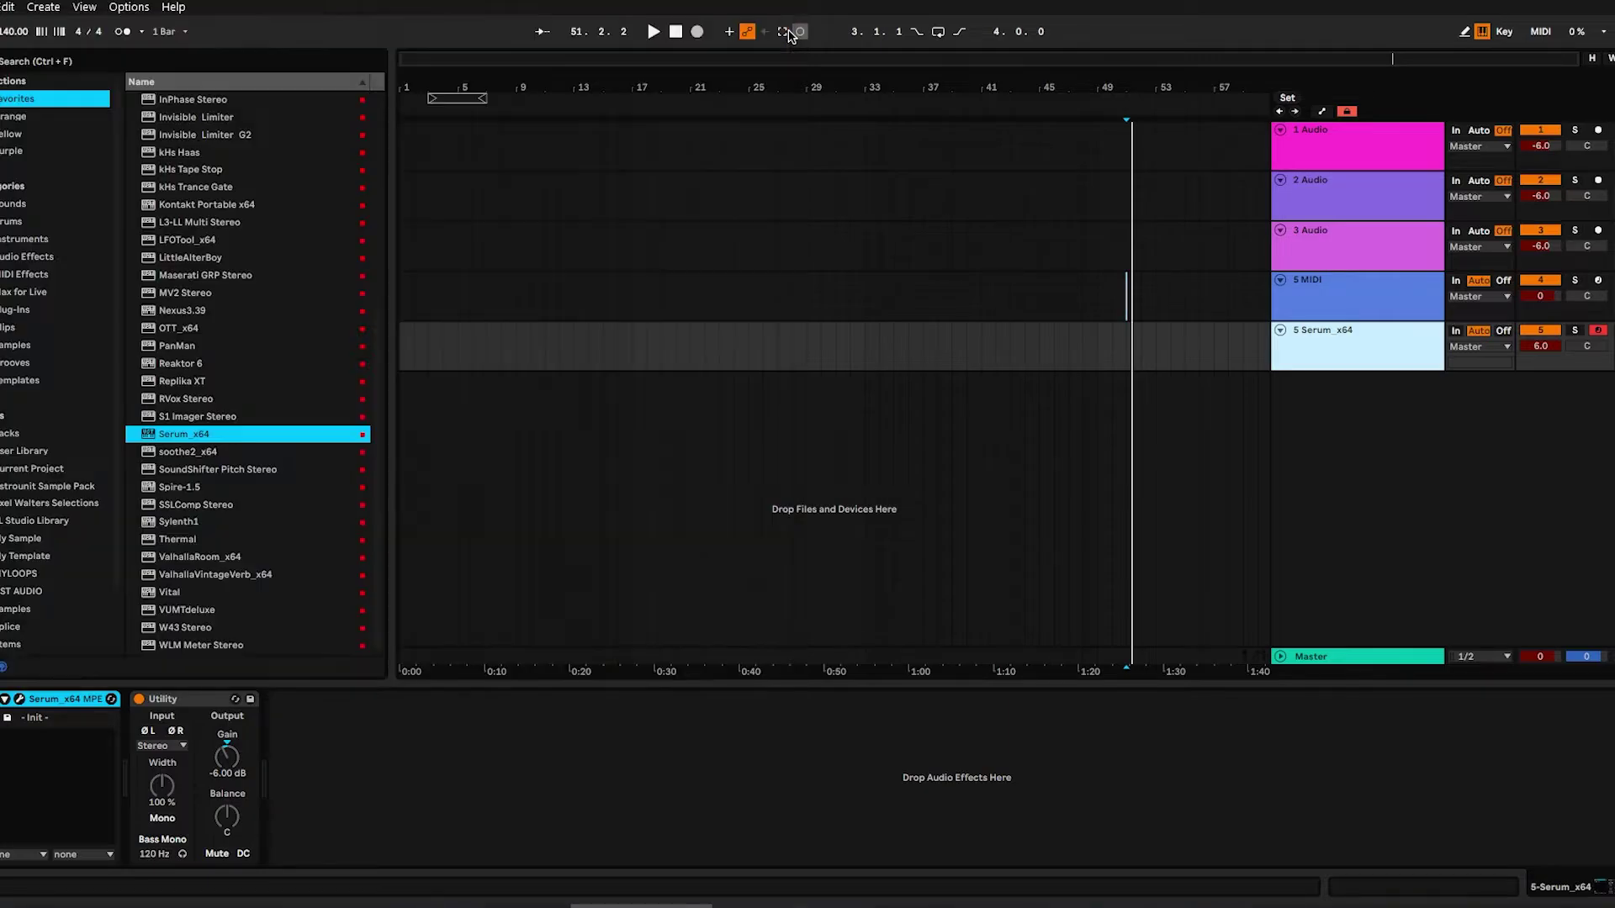
- Create a one-bar MIDI clip from 2.1.1 to 3.1.1 on the Serum_x64 track and fill it with a repeated note pattern
{"action": "left_click_drag", "start_coordinate": [437, 82], "coordinate": [437, 135]}
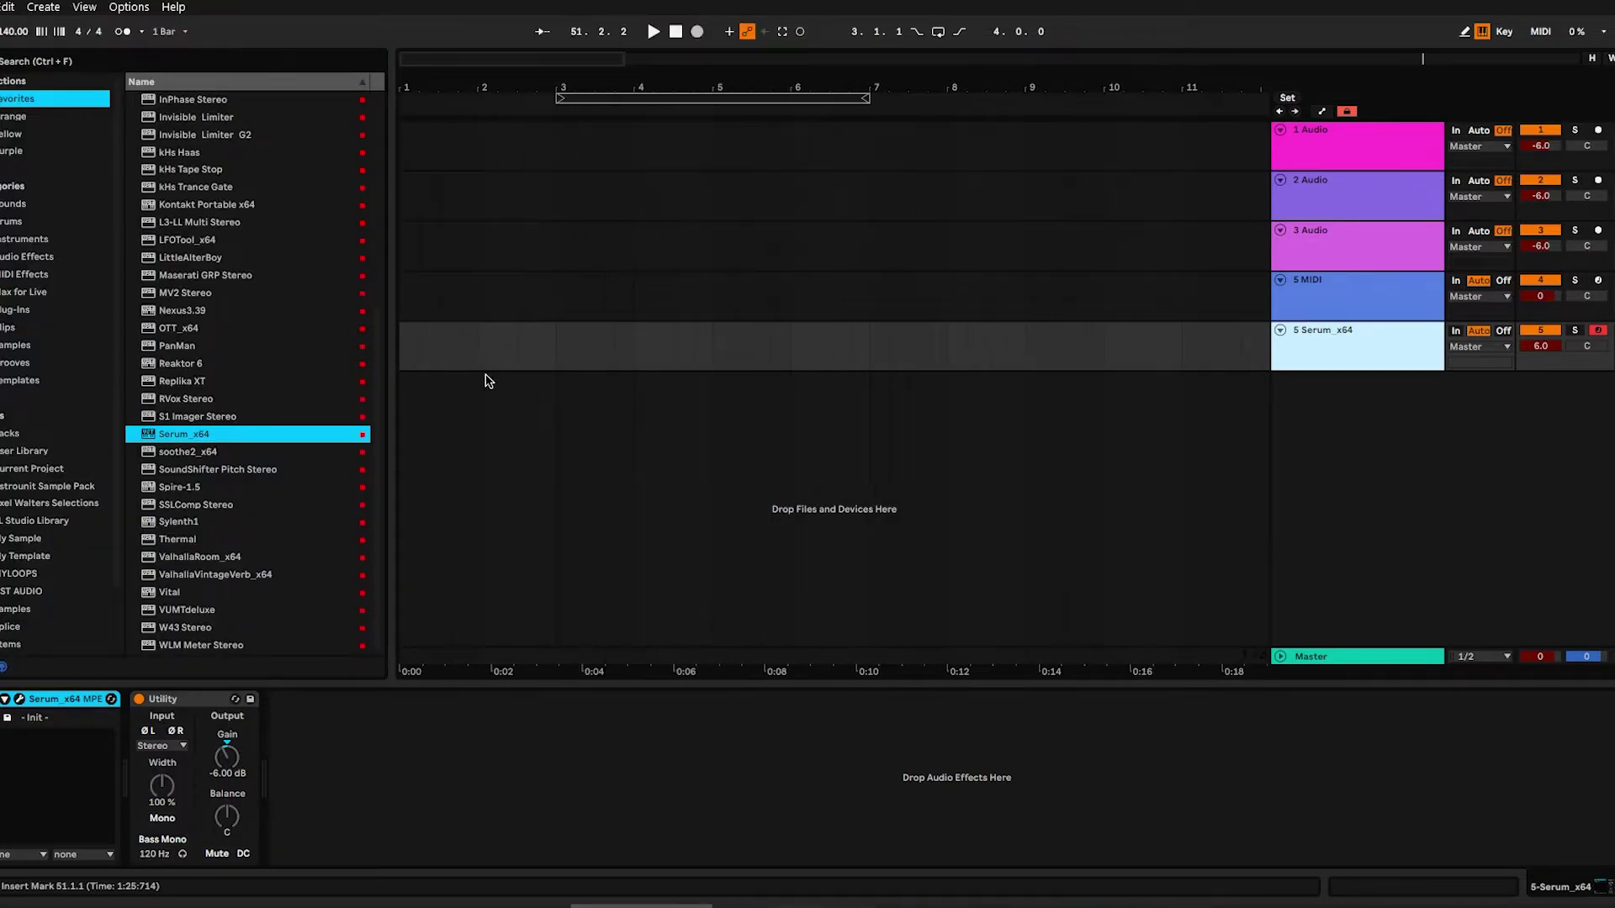
{"action": "left_click_drag", "start_coordinate": [480, 363], "coordinate": [552, 357]}
{"action": "key", "text": "ctrl+shift+m"}
{"action": "mouse_move", "coordinate": [366, 673]}
{"action": "left_mouse_down"}
{"action": "mouse_move", "coordinate": [403, 721]}
{"action": "mouse_move", "coordinate": [674, 706]}
{"action": "left_mouse_up"}
{"action": "key", "text": "b"}
{"action": "key", "text": "ctrl+d"}
{"action": "key", "text": "ctrl+d"}
{"action": "key", "text": "ctrl+d"}
- Loop the one-bar clip, start playback and select the Serum_x64 track
{"action": "key", "text": "ctrl+l"}
{"action": "key", "text": "space"}
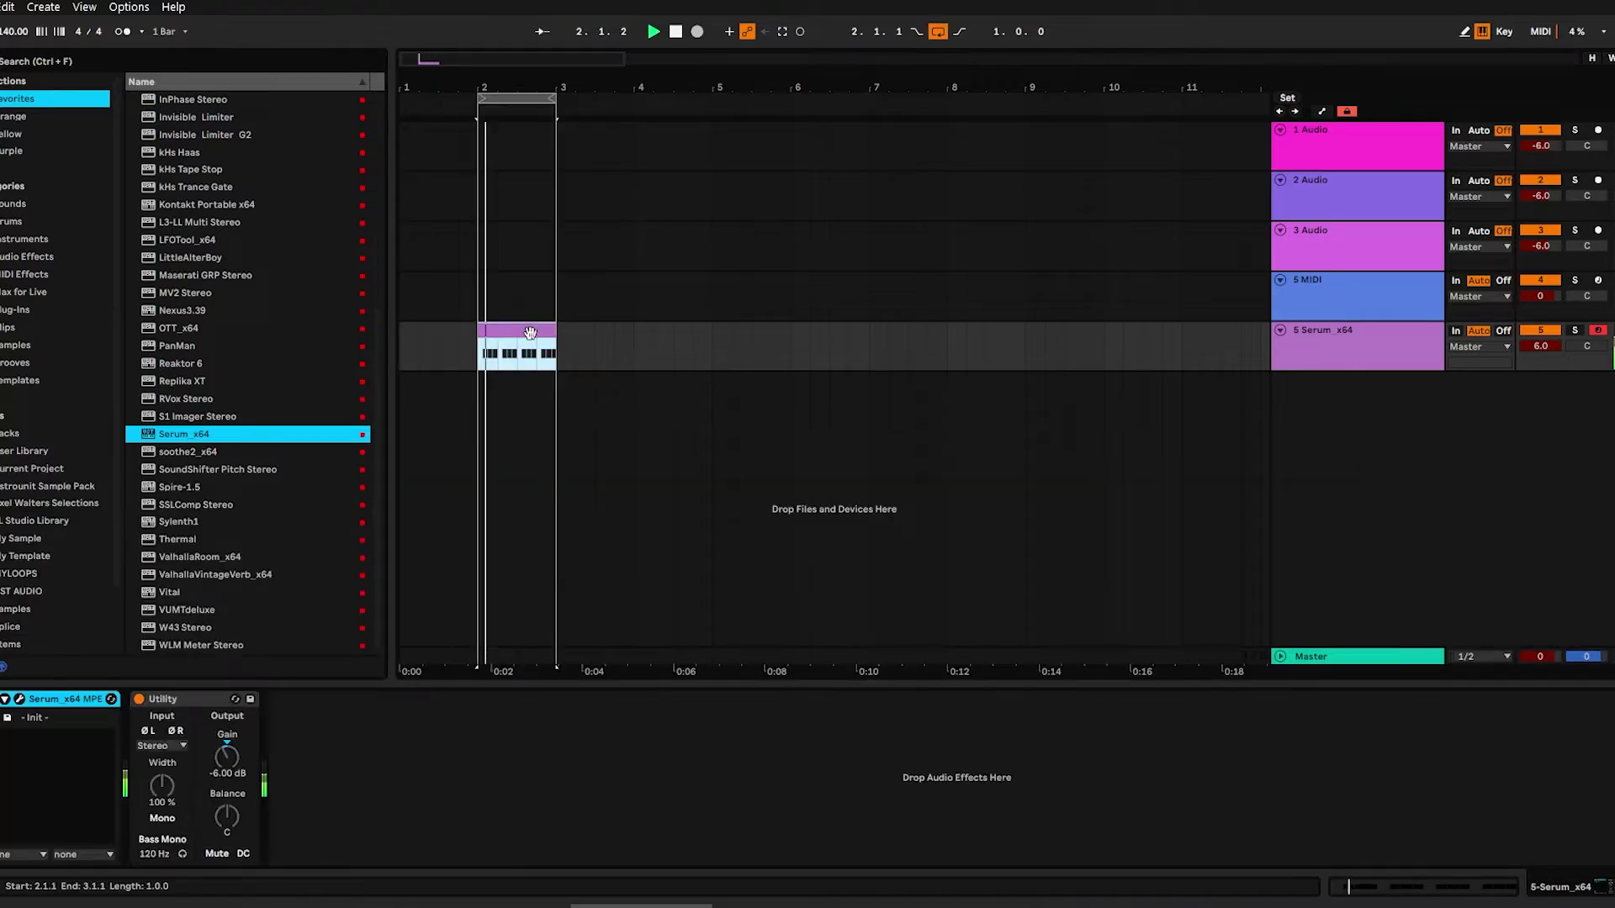
{"action": "left_click", "coordinate": [1301, 360]}
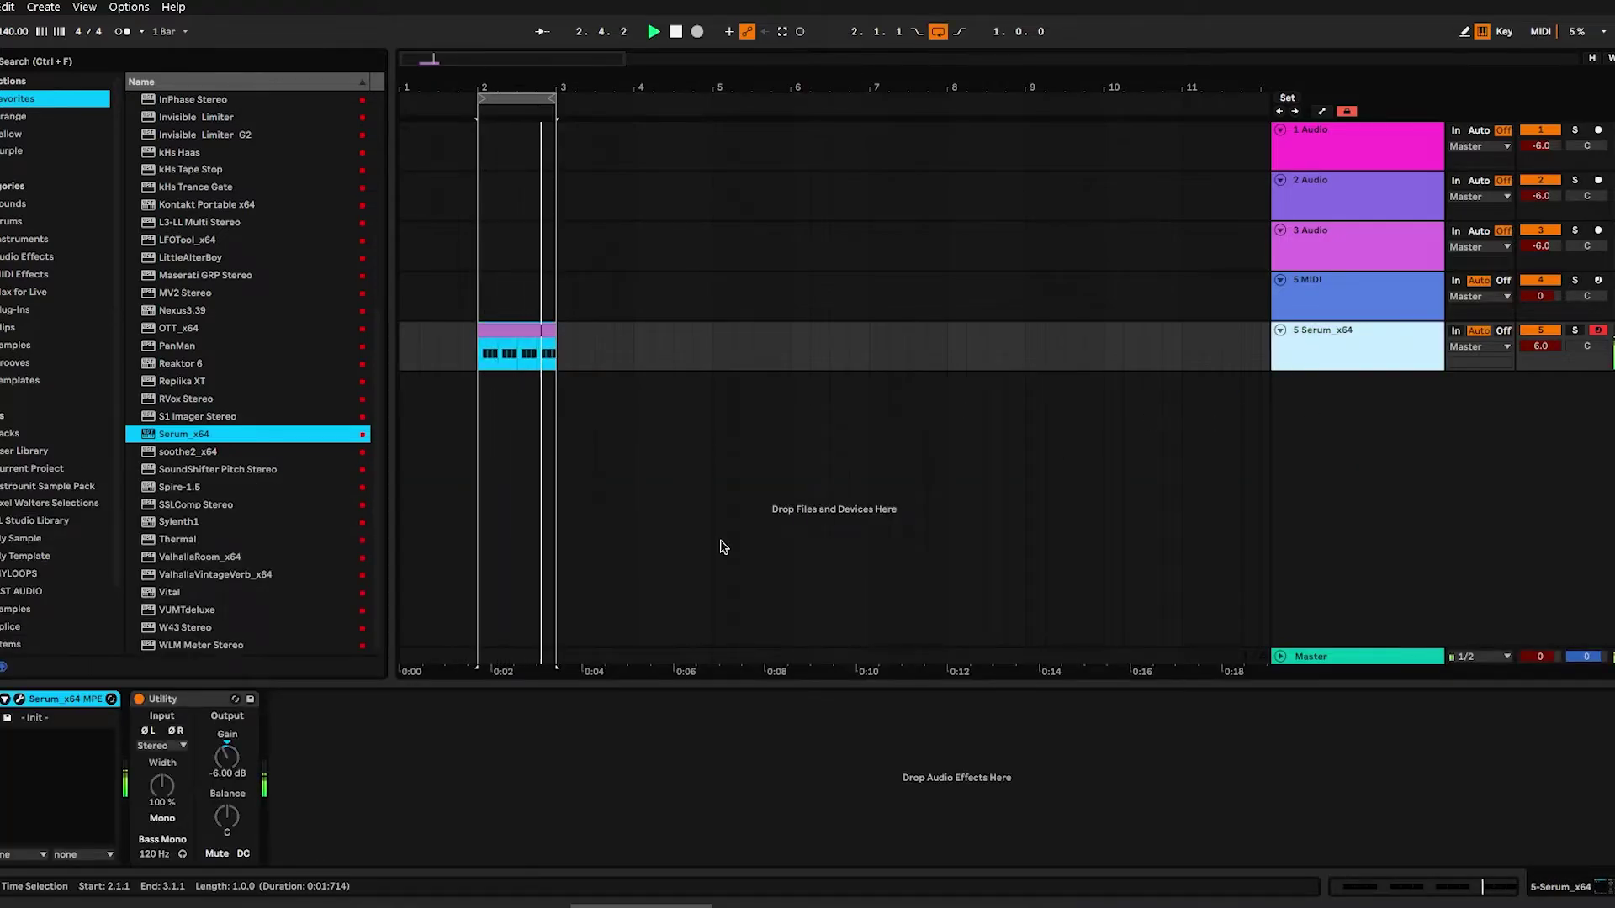
- Reopen Serum and reshape Envelope 1 with a straighter decay curve, 213 ms decay and -12.0 dB sustain
{"action": "left_click", "coordinate": [19, 700]}
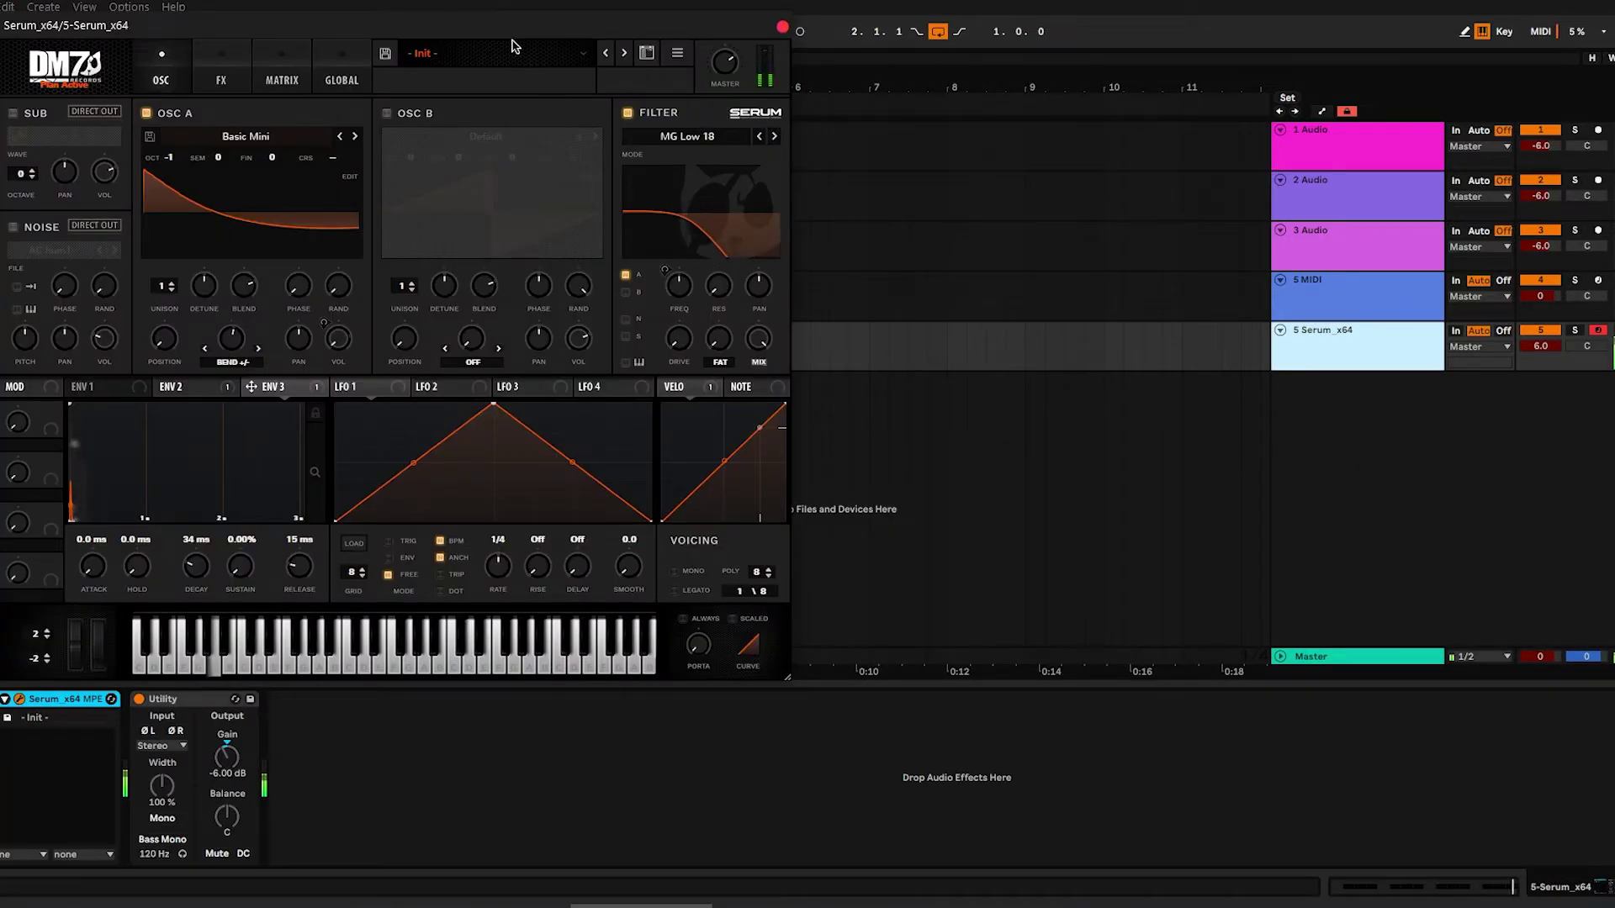
{"action": "left_click_drag", "start_coordinate": [508, 27], "coordinate": [639, 123]}
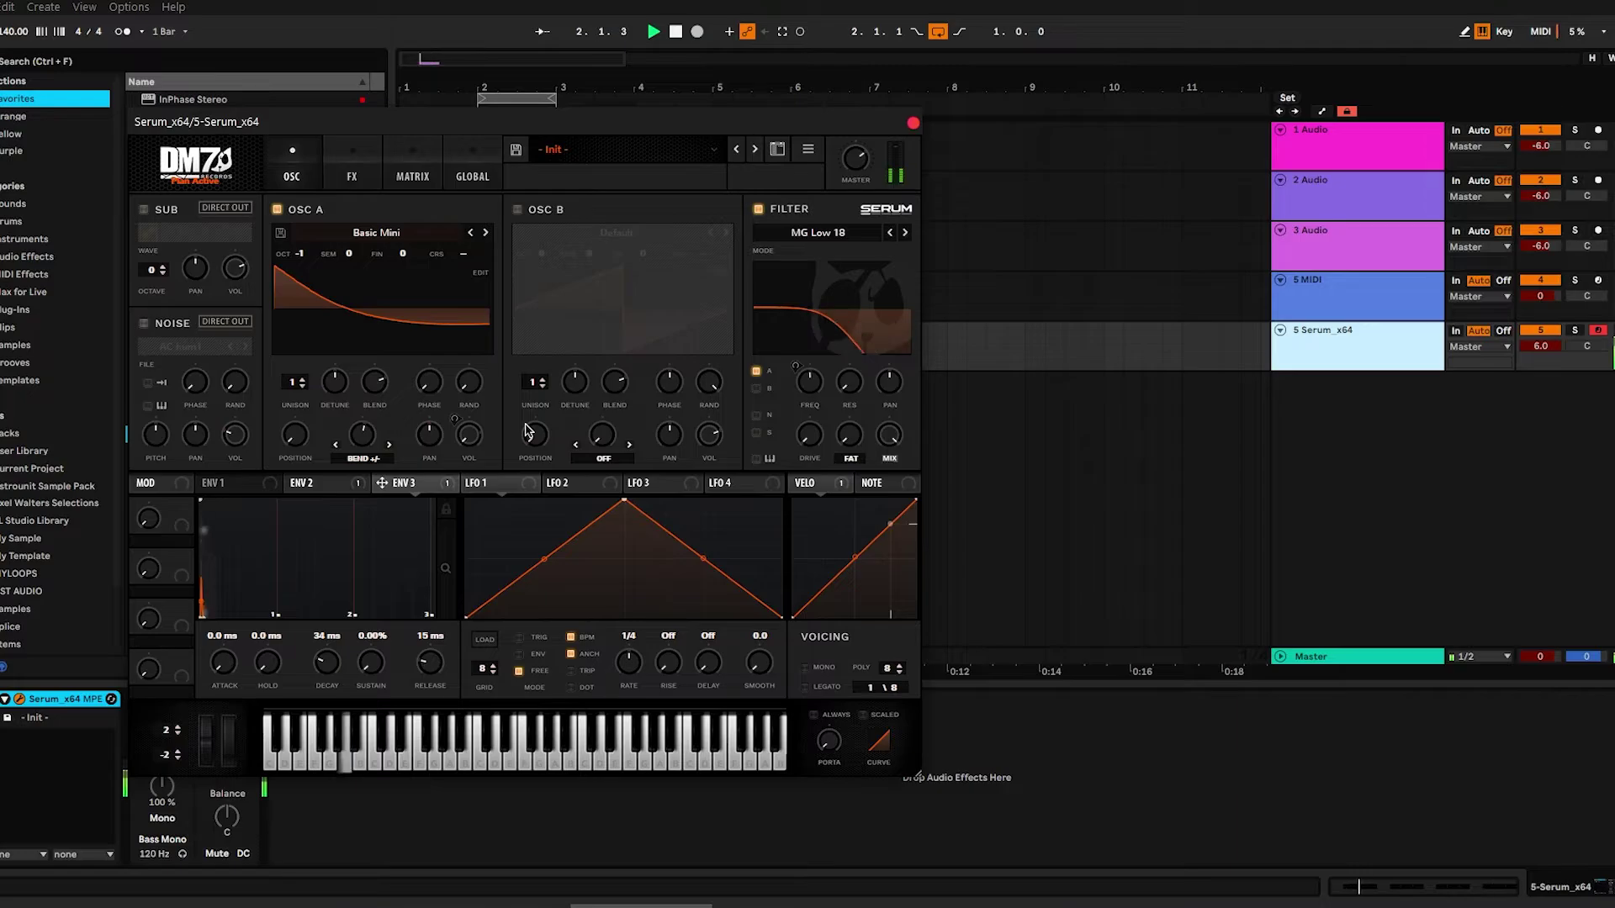
{"action": "left_click", "coordinate": [235, 482]}
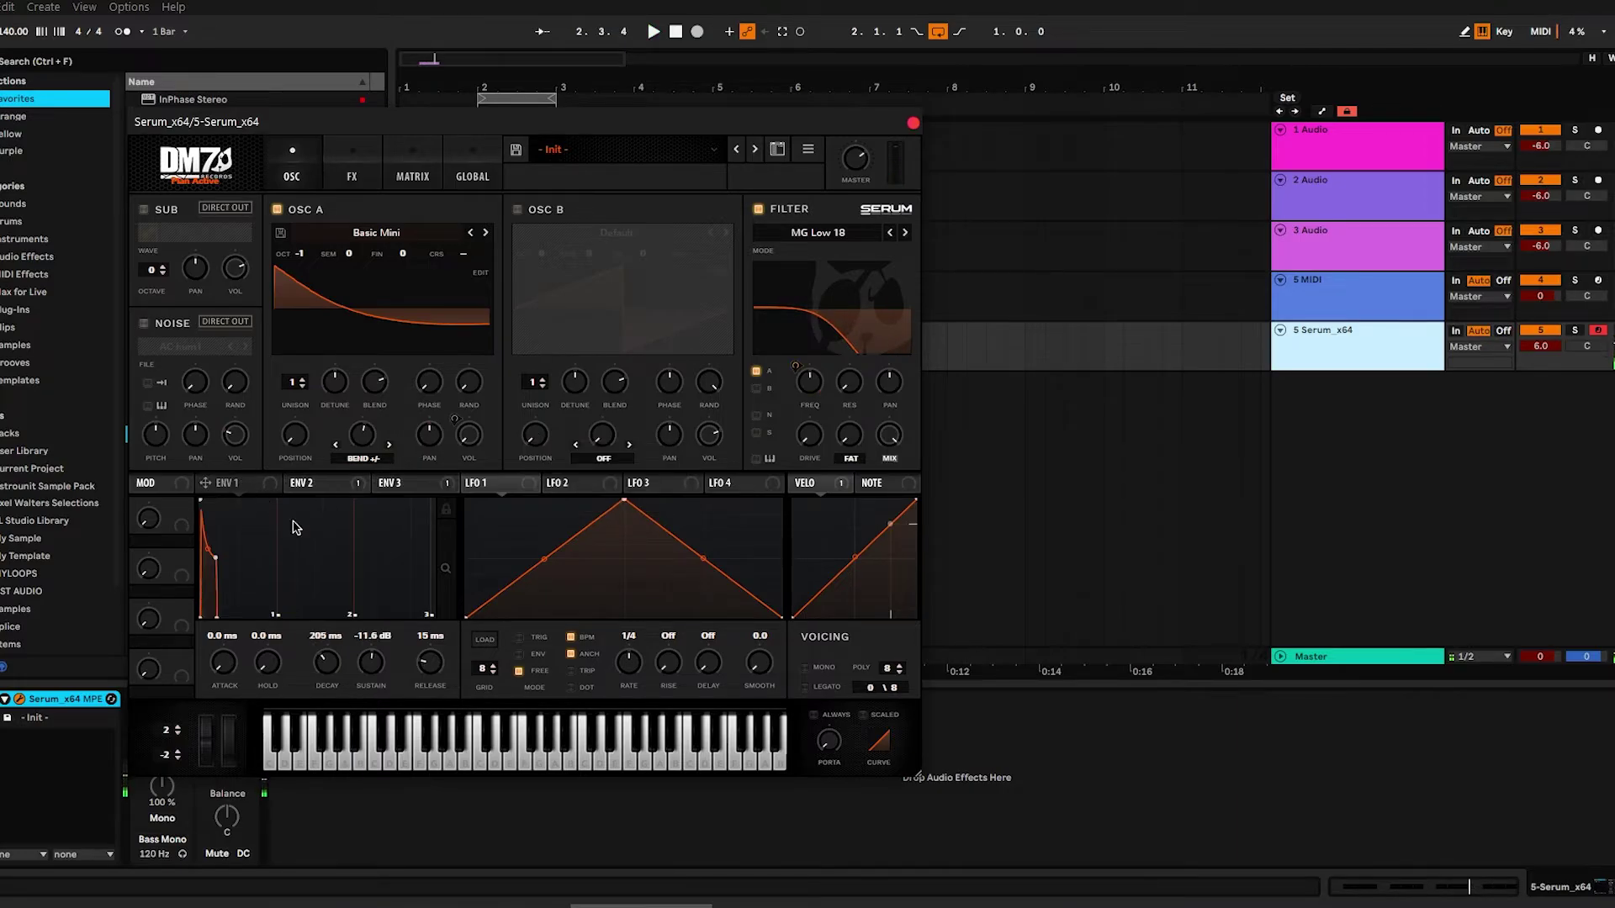
{"action": "key", "text": "space"}
{"action": "left_click_drag", "start_coordinate": [448, 570], "coordinate": [477, 660]}
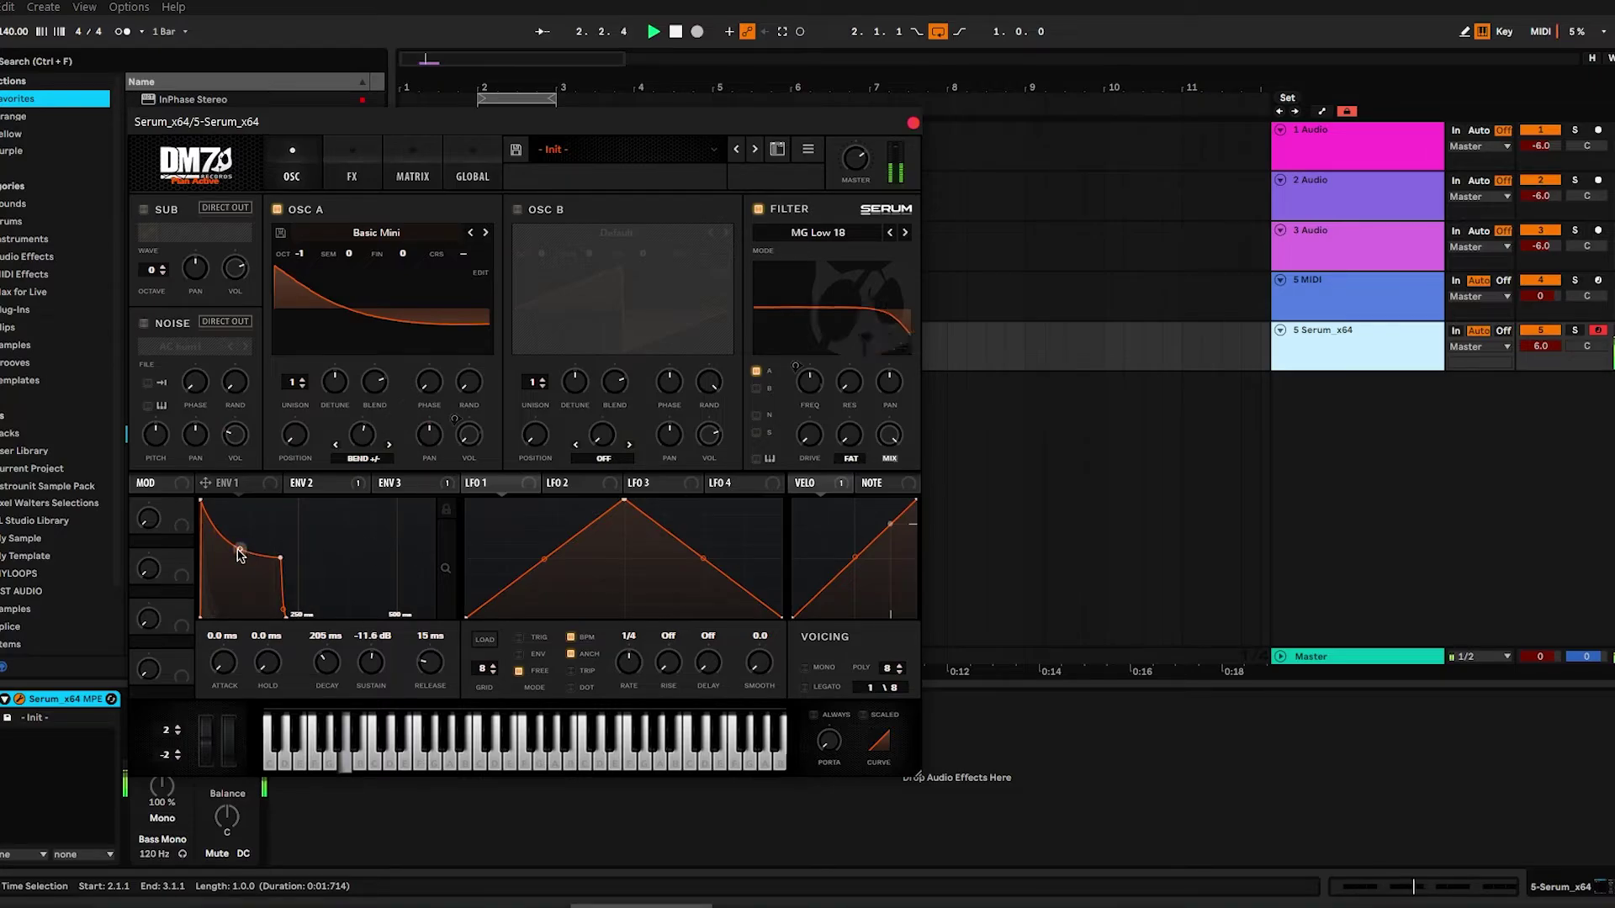
{"action": "left_click_drag", "start_coordinate": [239, 552], "coordinate": [237, 519]}
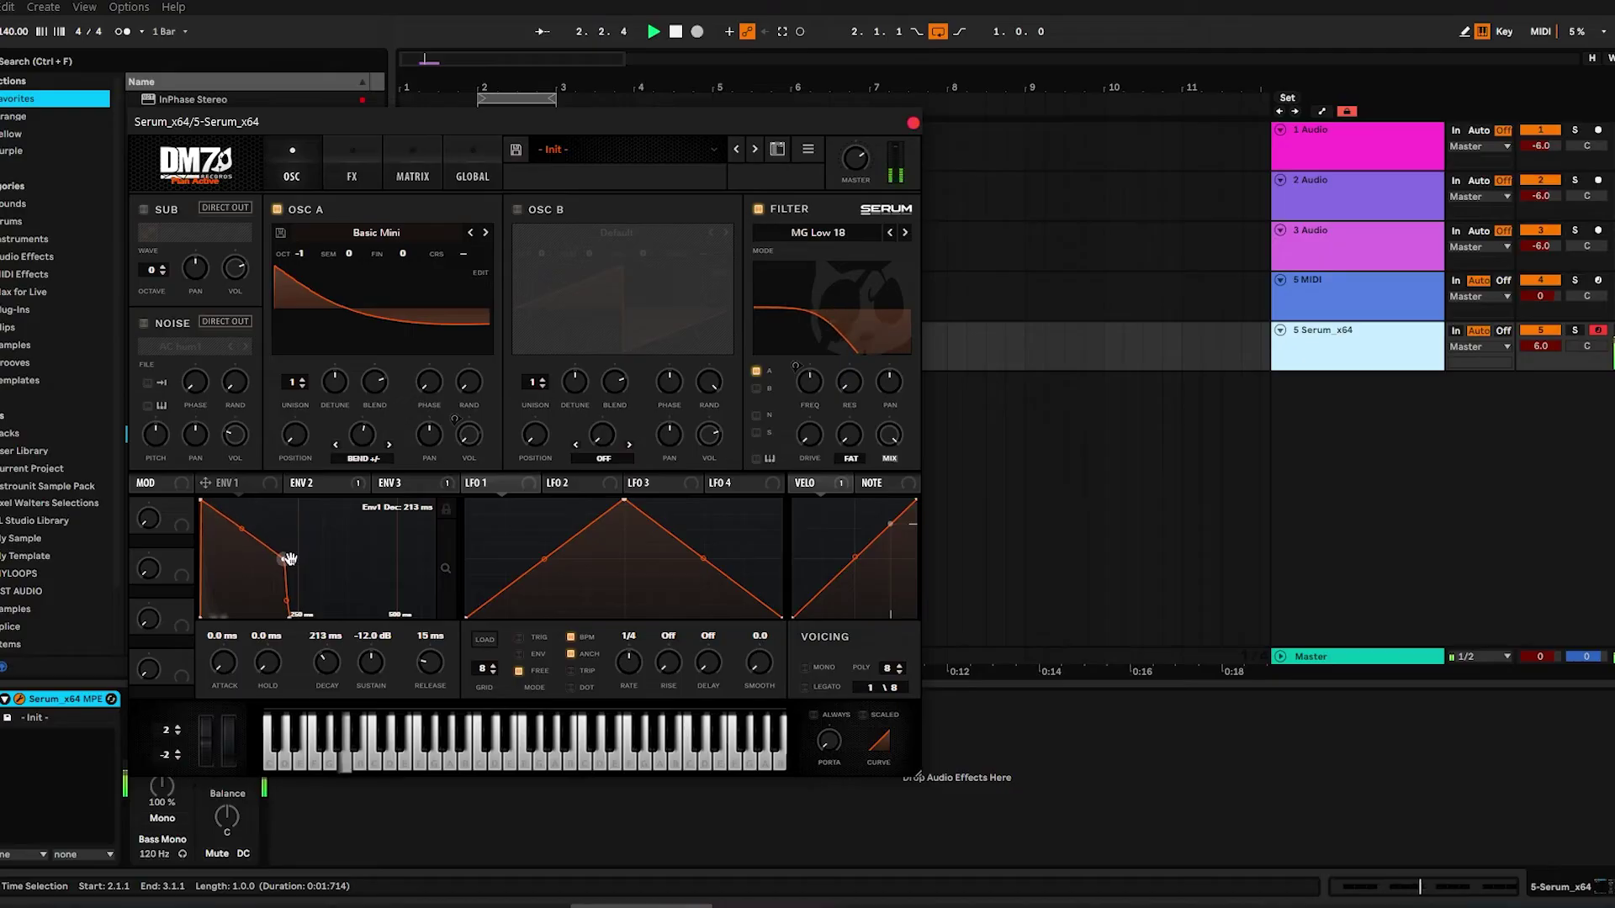
{"action": "left_click_drag", "start_coordinate": [442, 552], "coordinate": [439, 605]}
{"action": "left_click", "coordinate": [315, 493]}
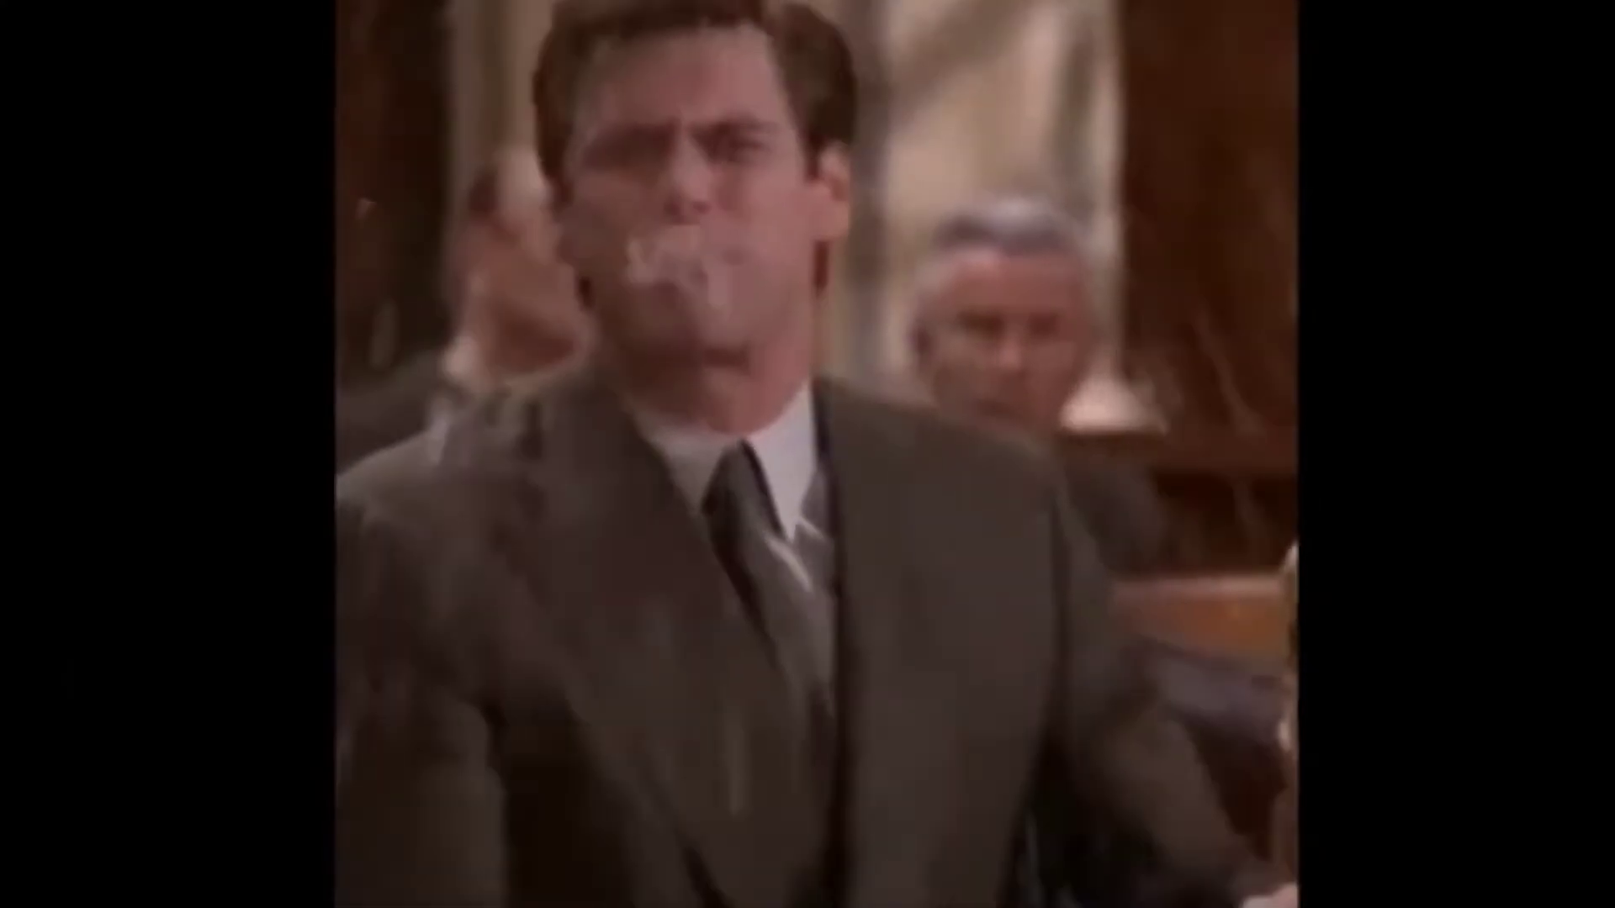
- Compare Envelope 3 with Envelope 1, check the filter cutoff and close the synth window
{"action": "left_click", "coordinate": [404, 484]}
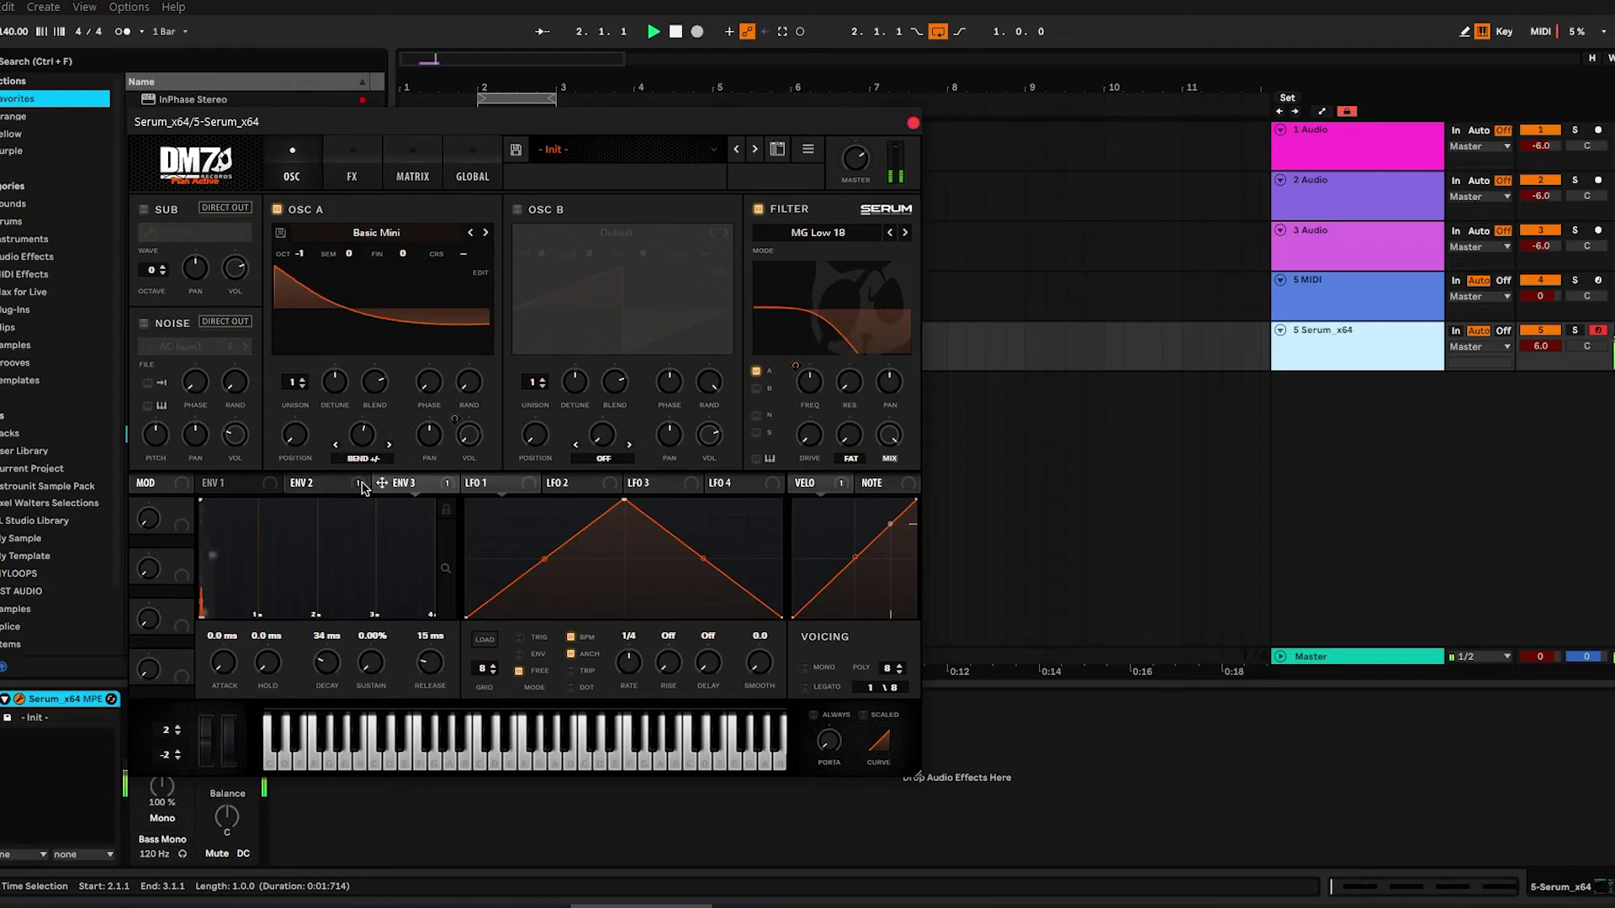
{"action": "left_click", "coordinate": [225, 483]}
{"action": "left_click_drag", "start_coordinate": [822, 389], "coordinate": [814, 392]}
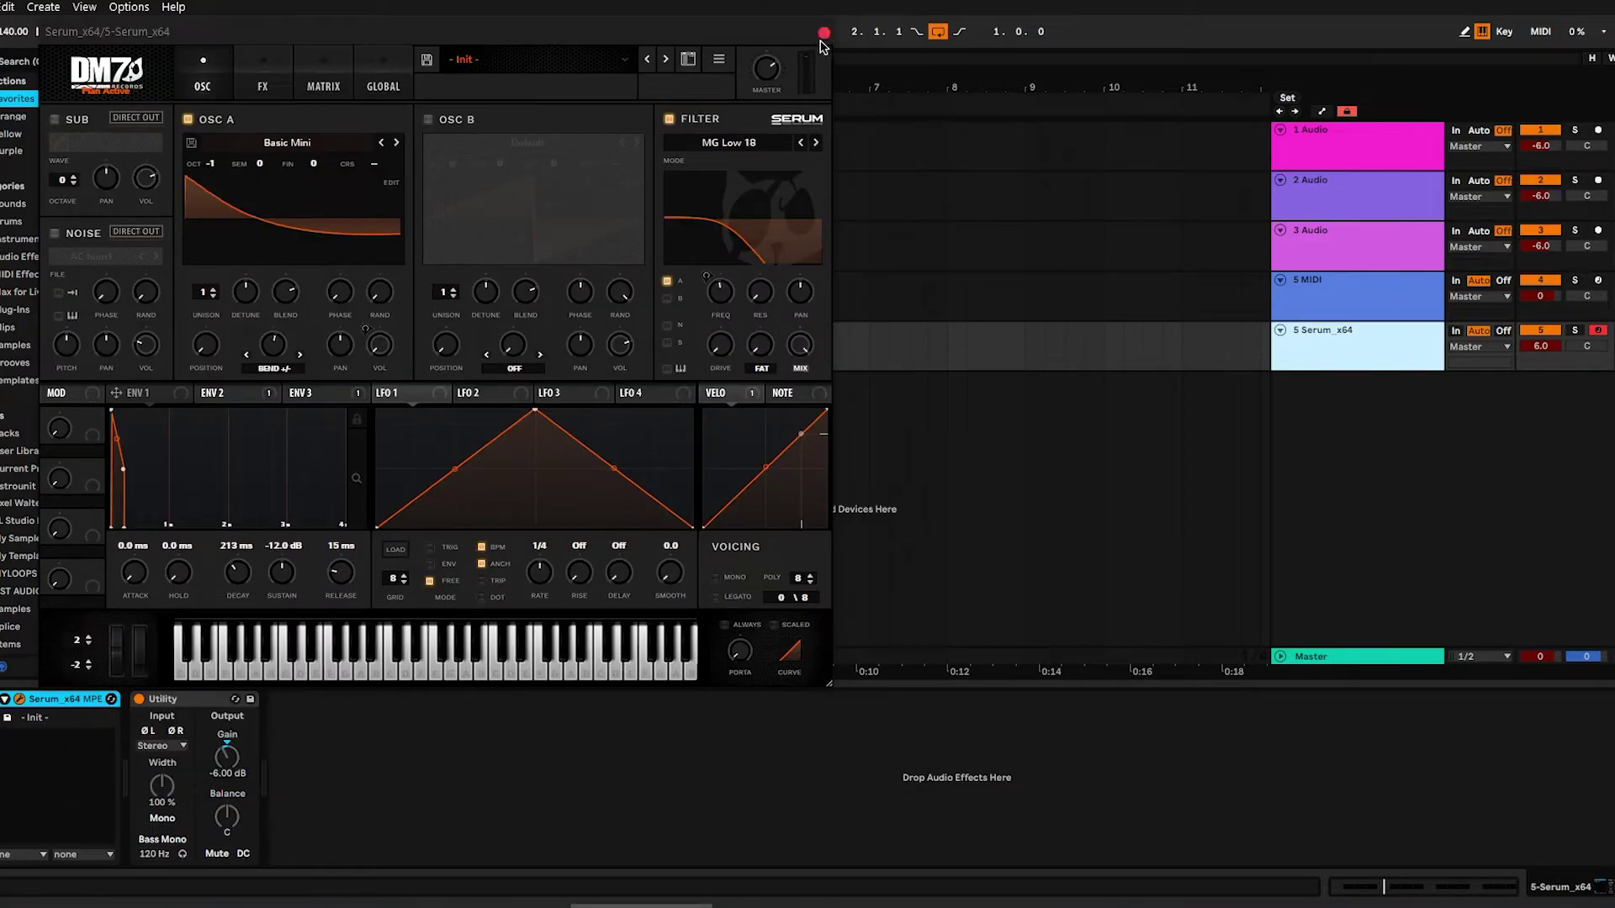
{"action": "left_click", "coordinate": [823, 34]}
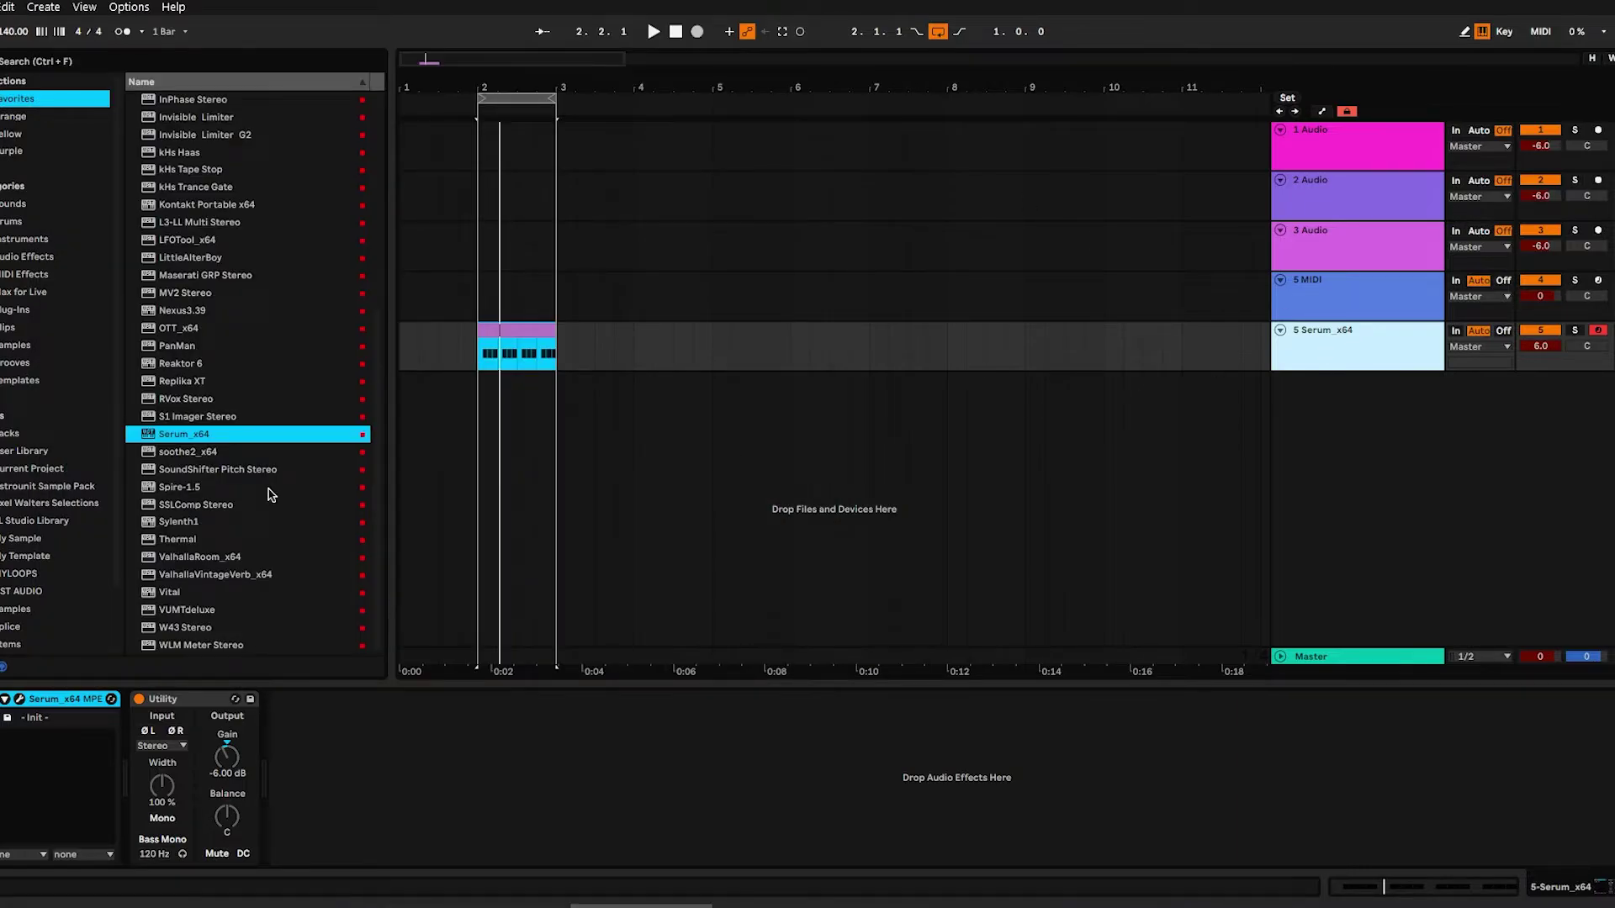
- Insert the Velocity MIDI effect before Serum in the device chain and briefly audition the loop
{"action": "left_click", "coordinate": [52, 258]}
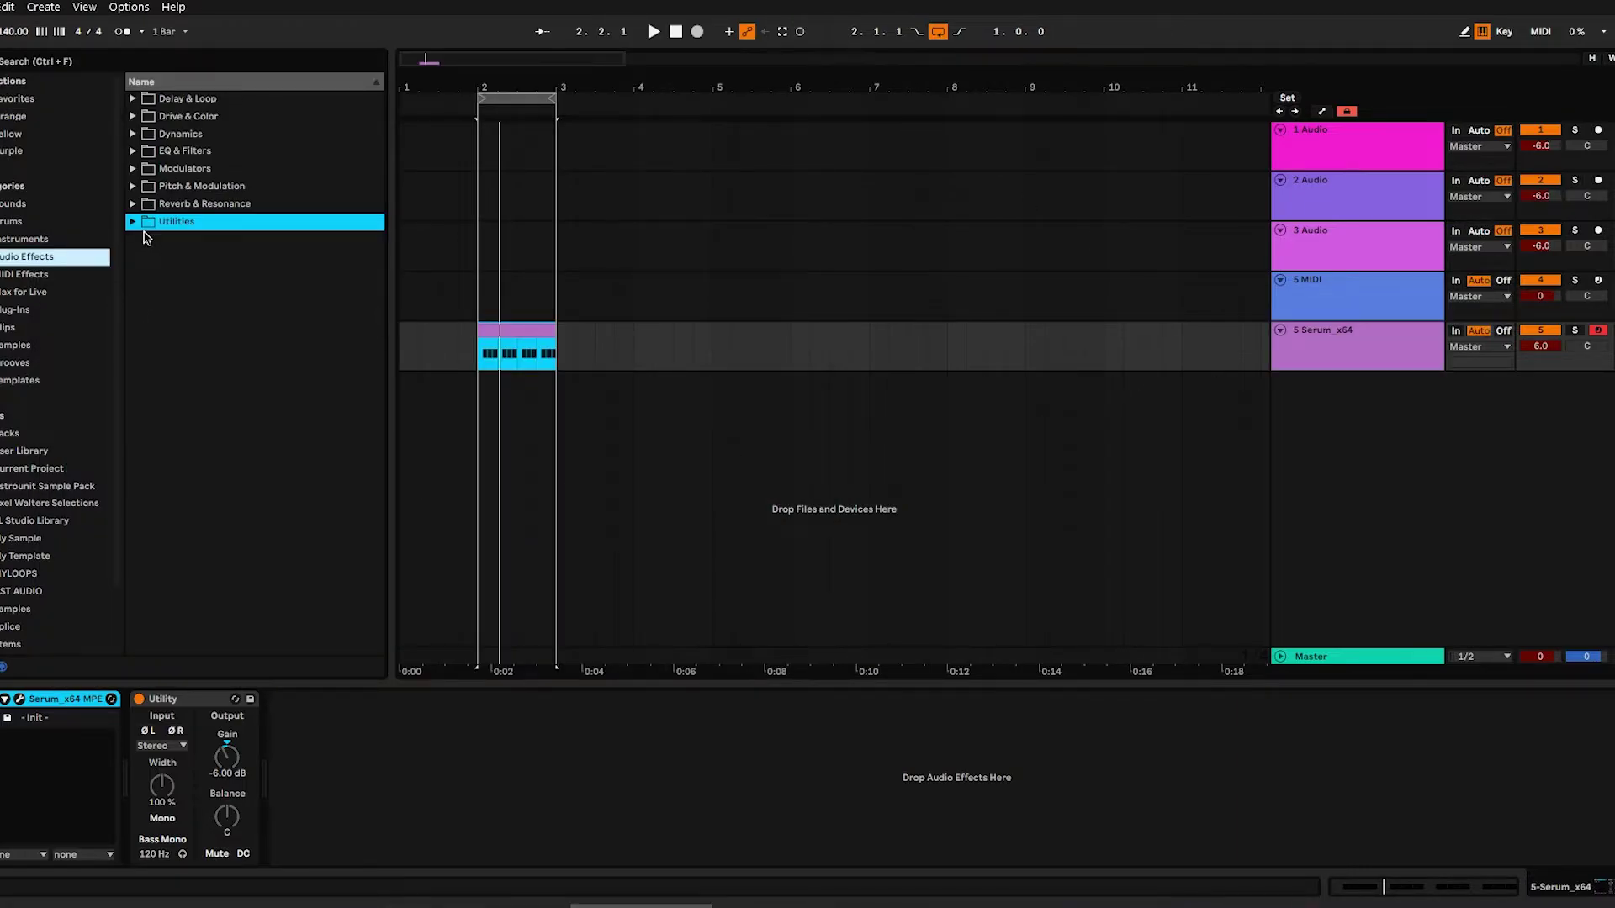
{"action": "left_click", "coordinate": [29, 275]}
{"action": "left_click_drag", "start_coordinate": [215, 309], "coordinate": [46, 719]}
{"action": "key", "text": "space"}
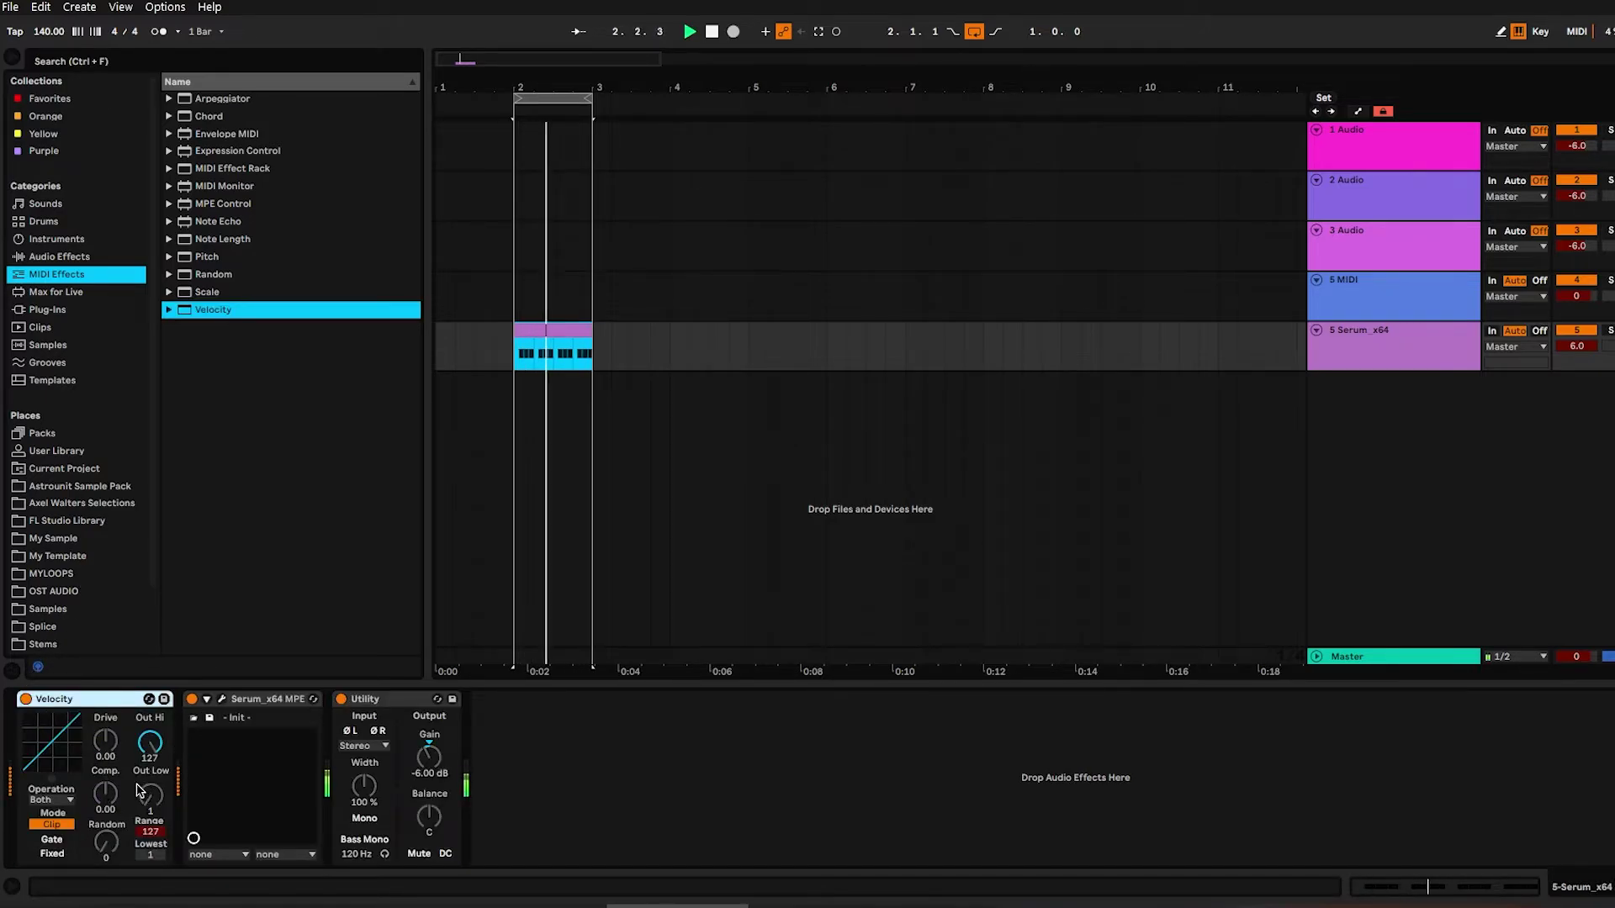
{"action": "key", "text": "space"}
- Open the one-bar clip with an enlarged velocity lane and lower the velocity of the first note in each three-note group
{"action": "left_click", "coordinate": [560, 310]}
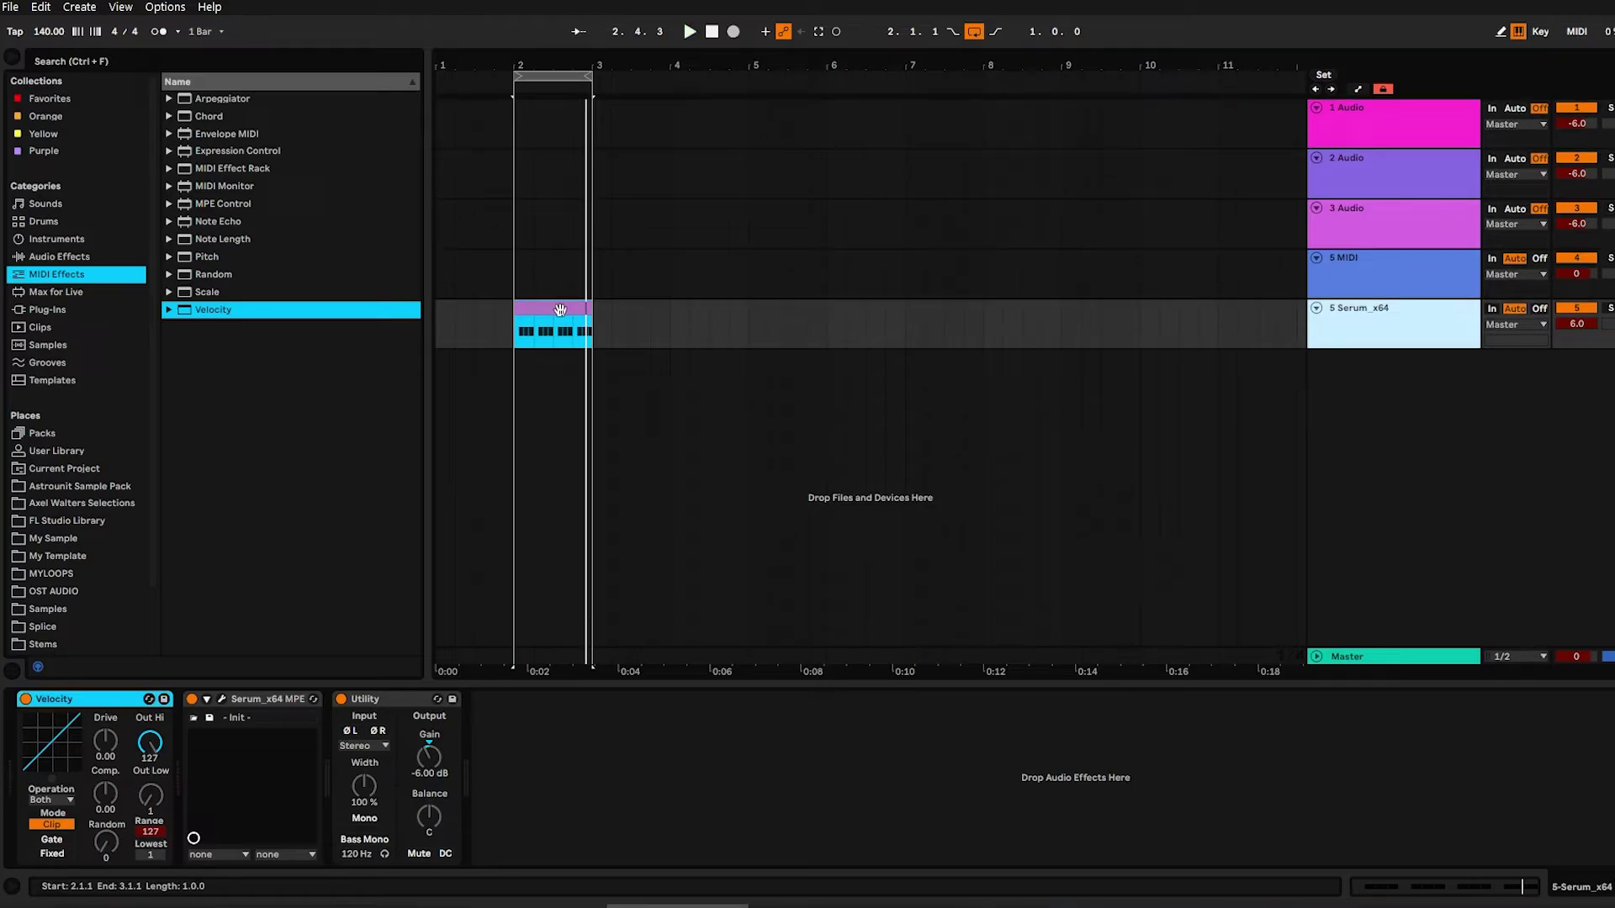
{"action": "double_click", "coordinate": [561, 310]}
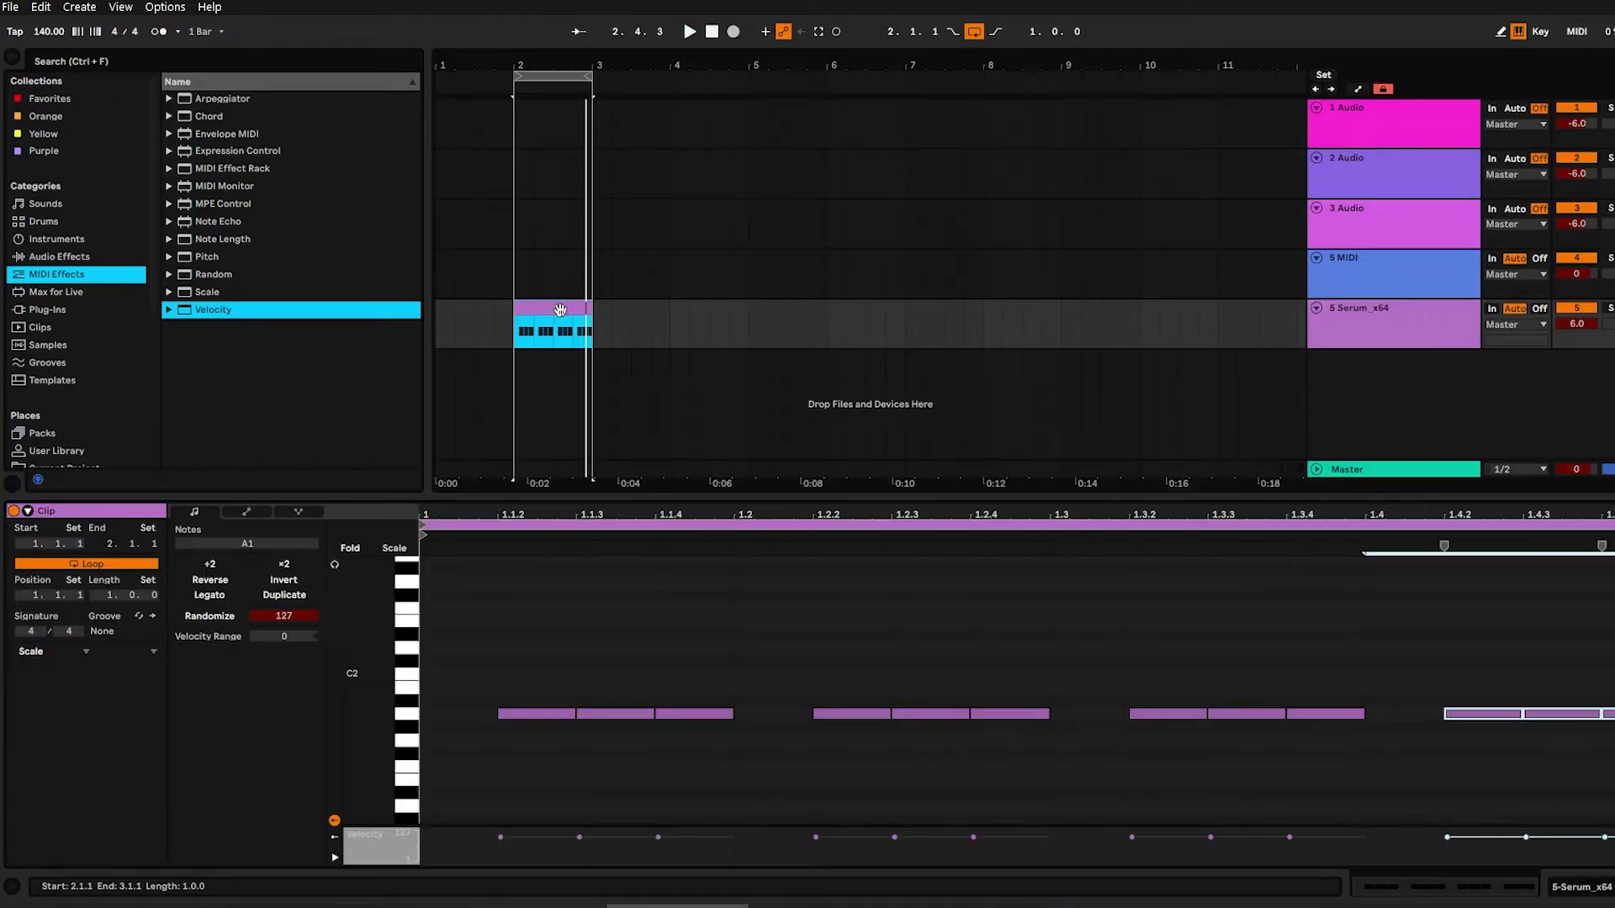
{"action": "left_click_drag", "start_coordinate": [619, 497], "coordinate": [645, 300]}
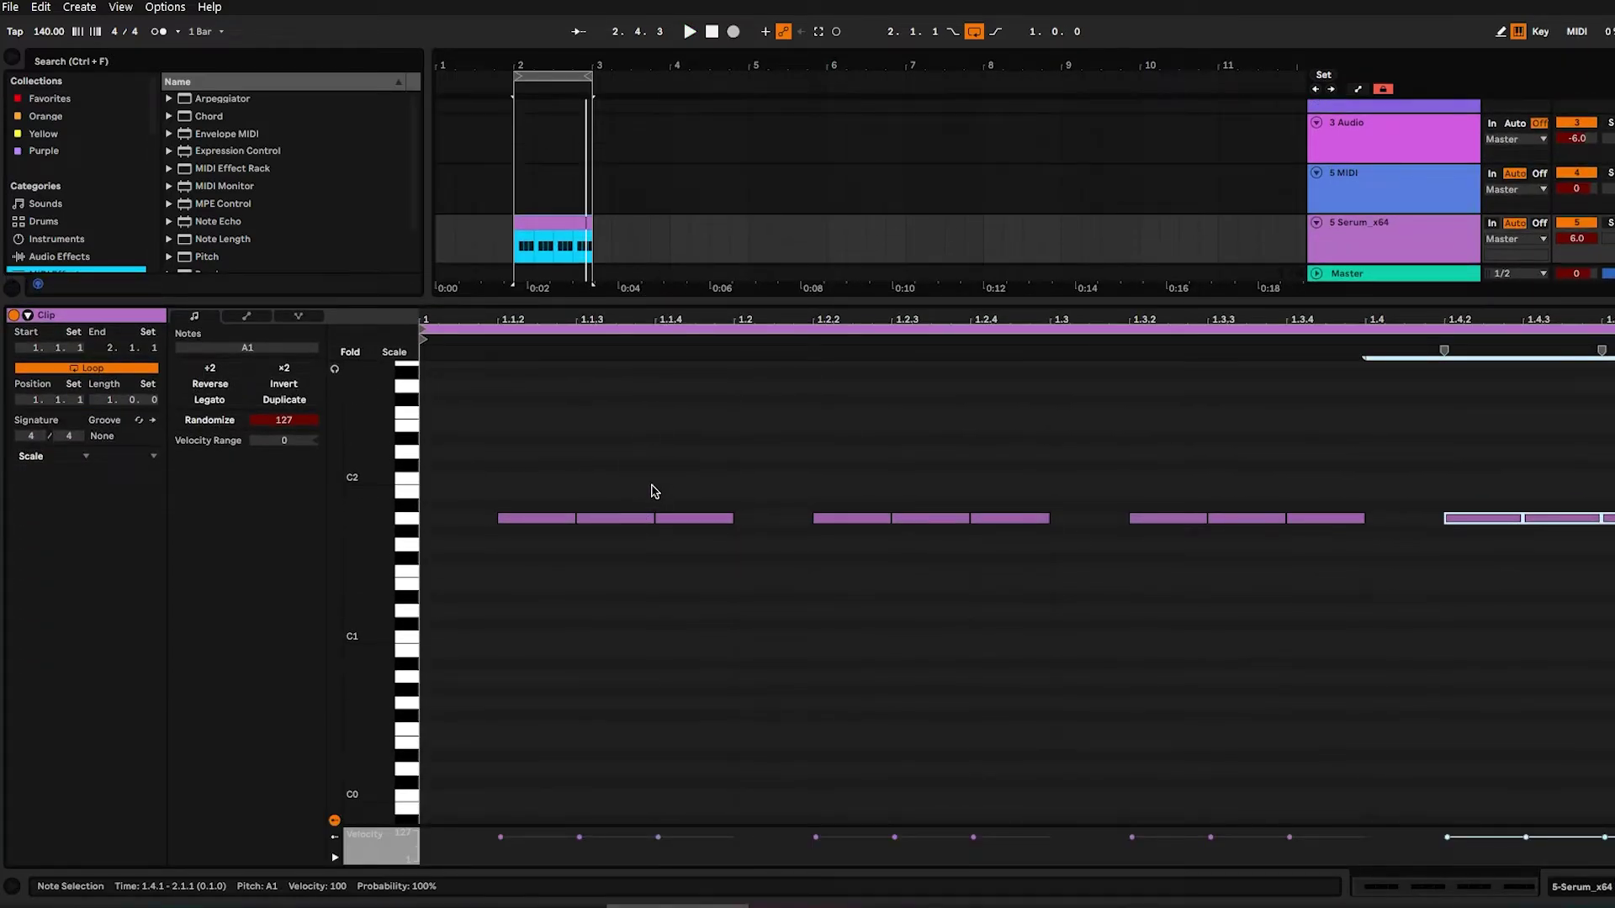
{"action": "left_click_drag", "start_coordinate": [541, 826], "coordinate": [555, 581]}
{"action": "left_click", "coordinate": [538, 519]}
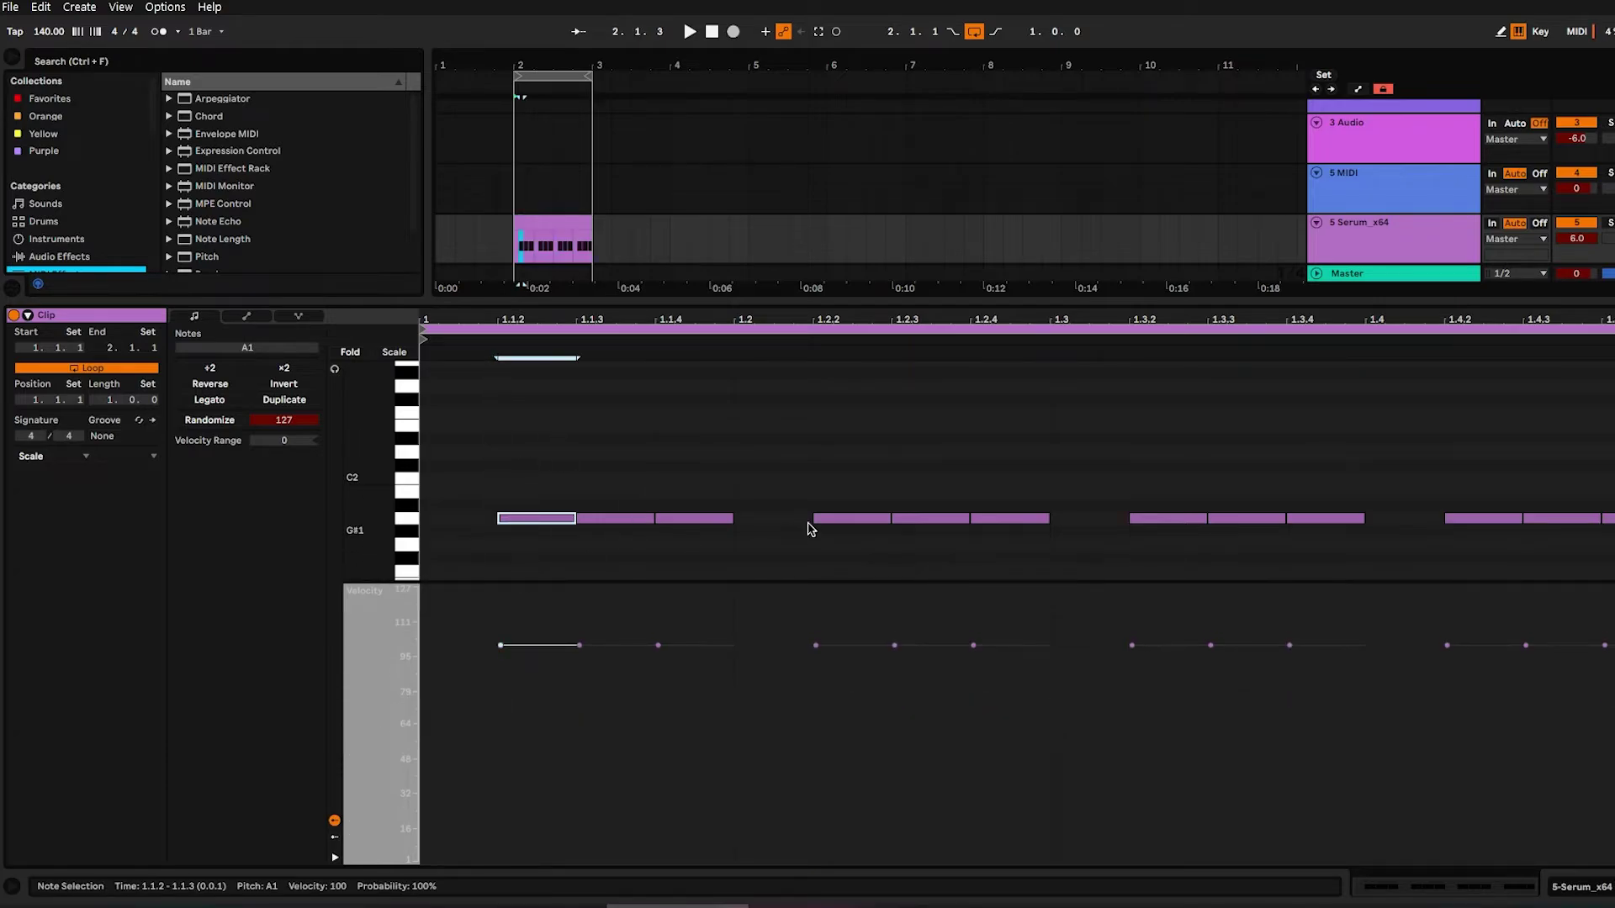
{"action": "left_click", "coordinate": [828, 519], "text": "shift"}
{"action": "left_click", "coordinate": [1157, 518], "text": "shift"}
{"action": "left_click_drag", "start_coordinate": [1479, 477], "coordinate": [1495, 551]}
{"action": "key", "text": "space"}
{"action": "left_click_drag", "start_coordinate": [1447, 646], "coordinate": [1446, 777]}
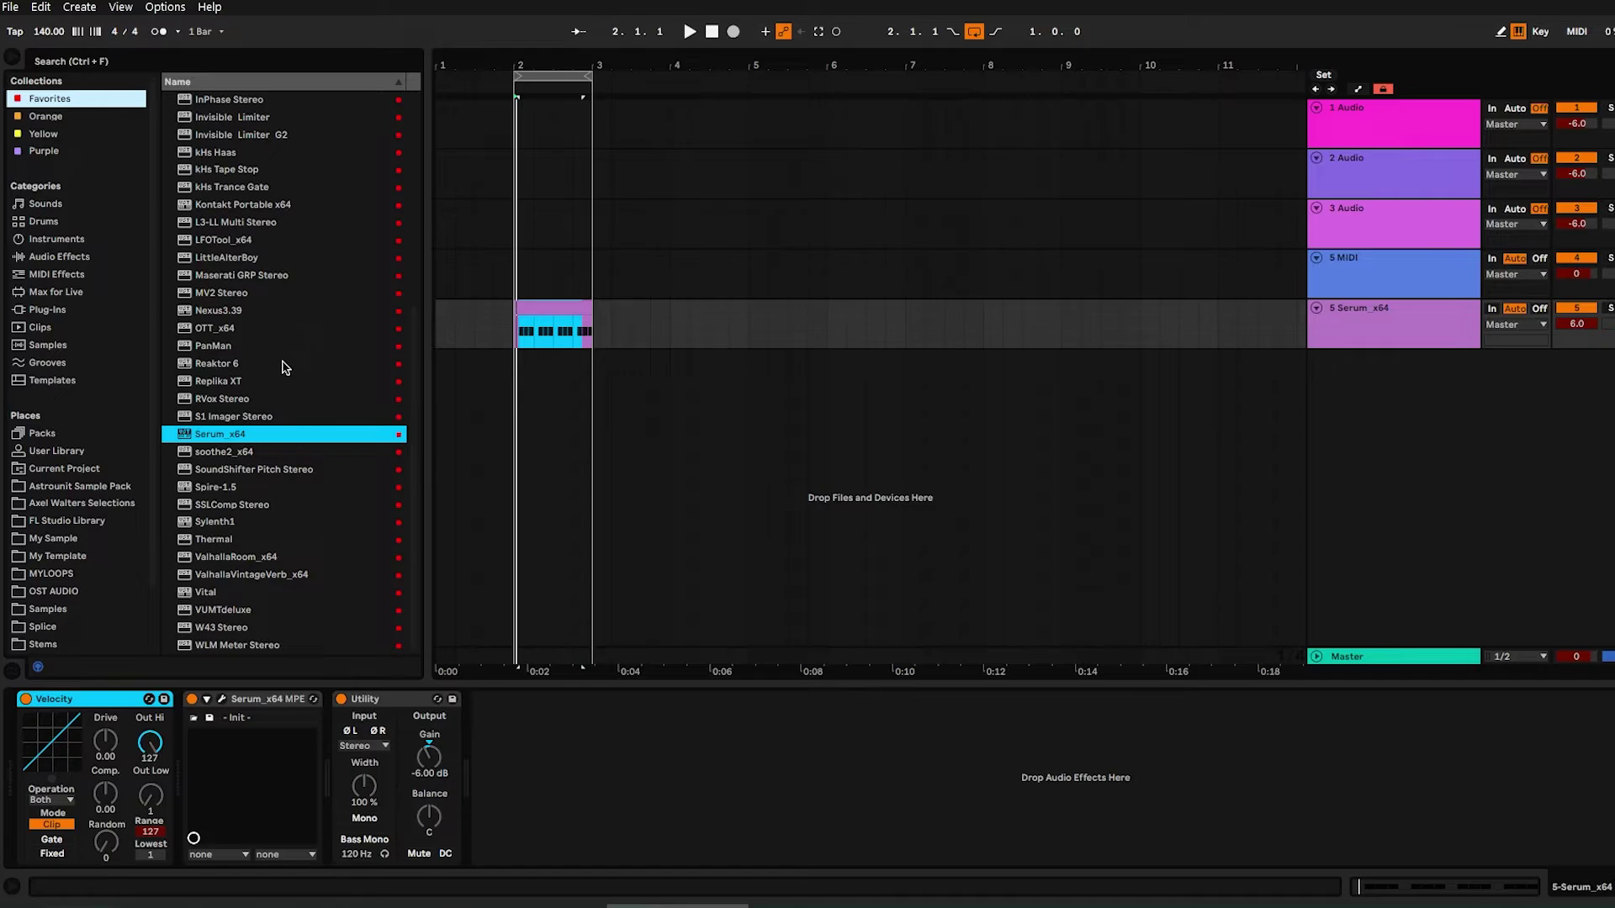
- Insert FabFilter Pro-Q 3 after Serum, start playback and add an 18 dB/oct low cut at about 33 Hz
{"action": "scroll", "coordinate": [286, 368], "scroll_direction": "up", "scroll_amount": 6}
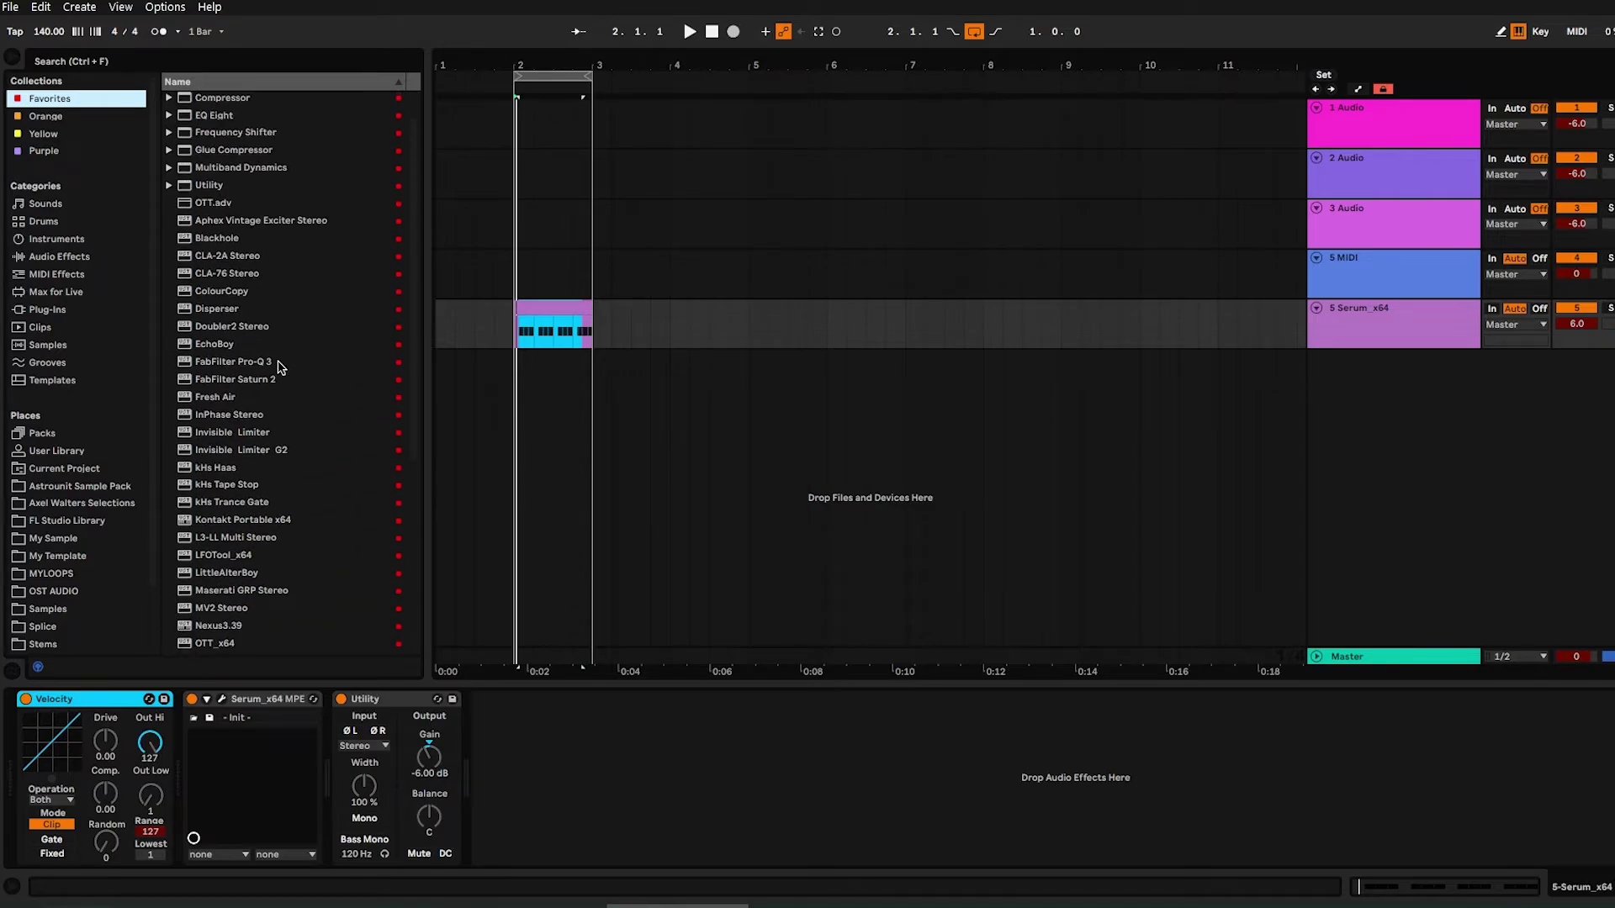
{"action": "double_click", "coordinate": [293, 372]}
{"action": "key", "text": "space"}
{"action": "left_click", "coordinate": [73, 310]}
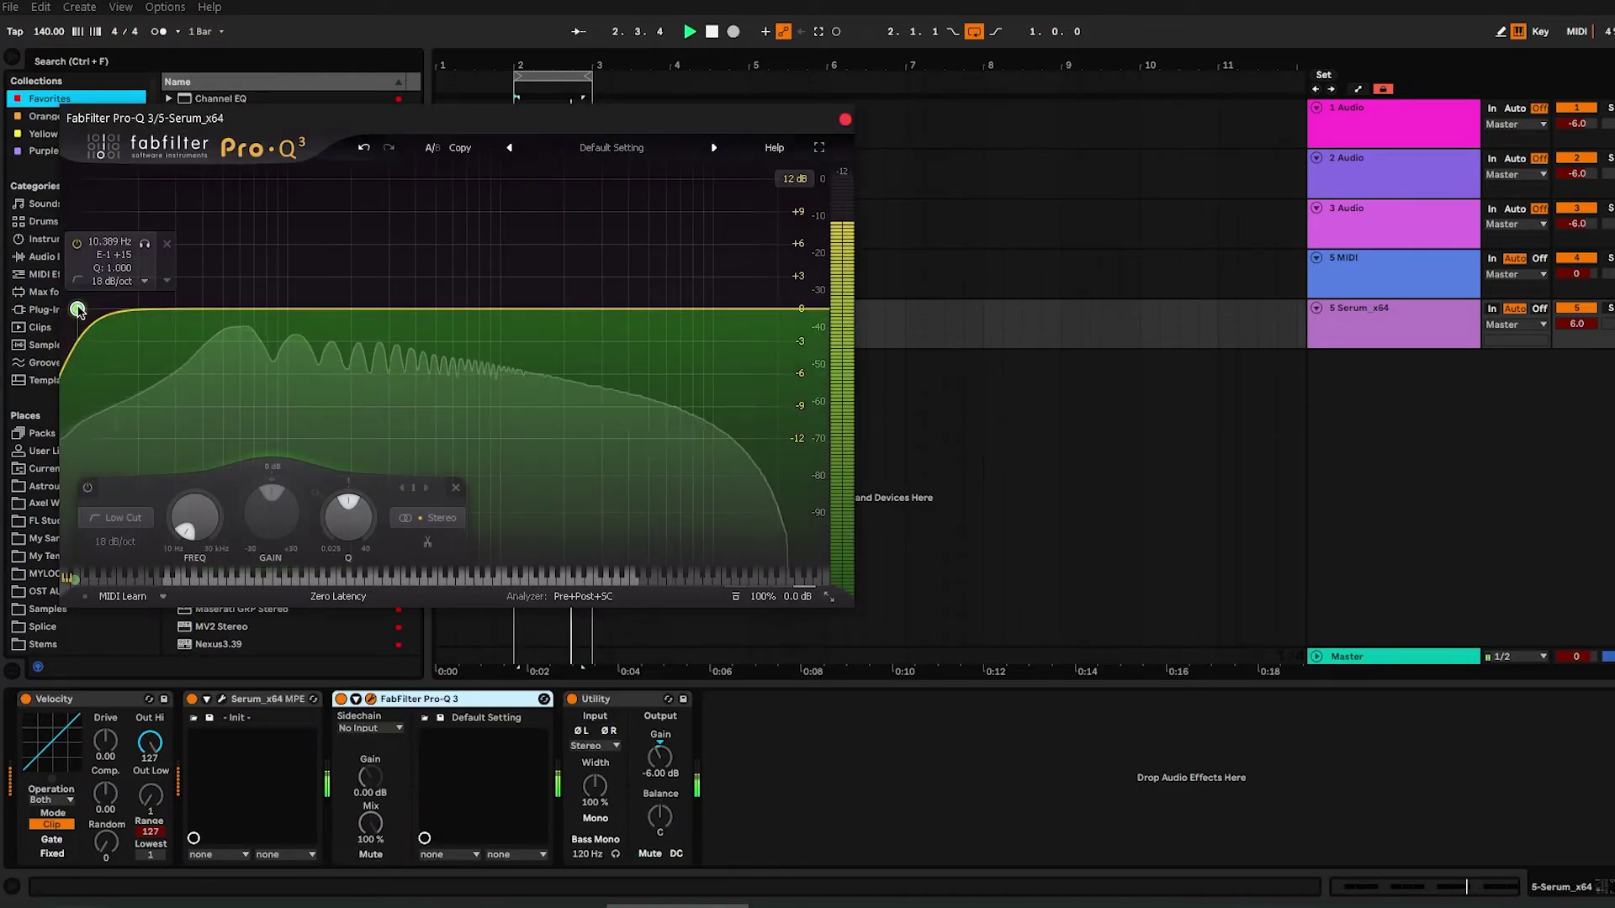
{"action": "left_click_drag", "start_coordinate": [72, 310], "coordinate": [185, 312]}
- Switch the equalizer to Linear Phase, raise the low cut's Q to 1.073 and close its window
{"action": "left_click", "coordinate": [338, 596]}
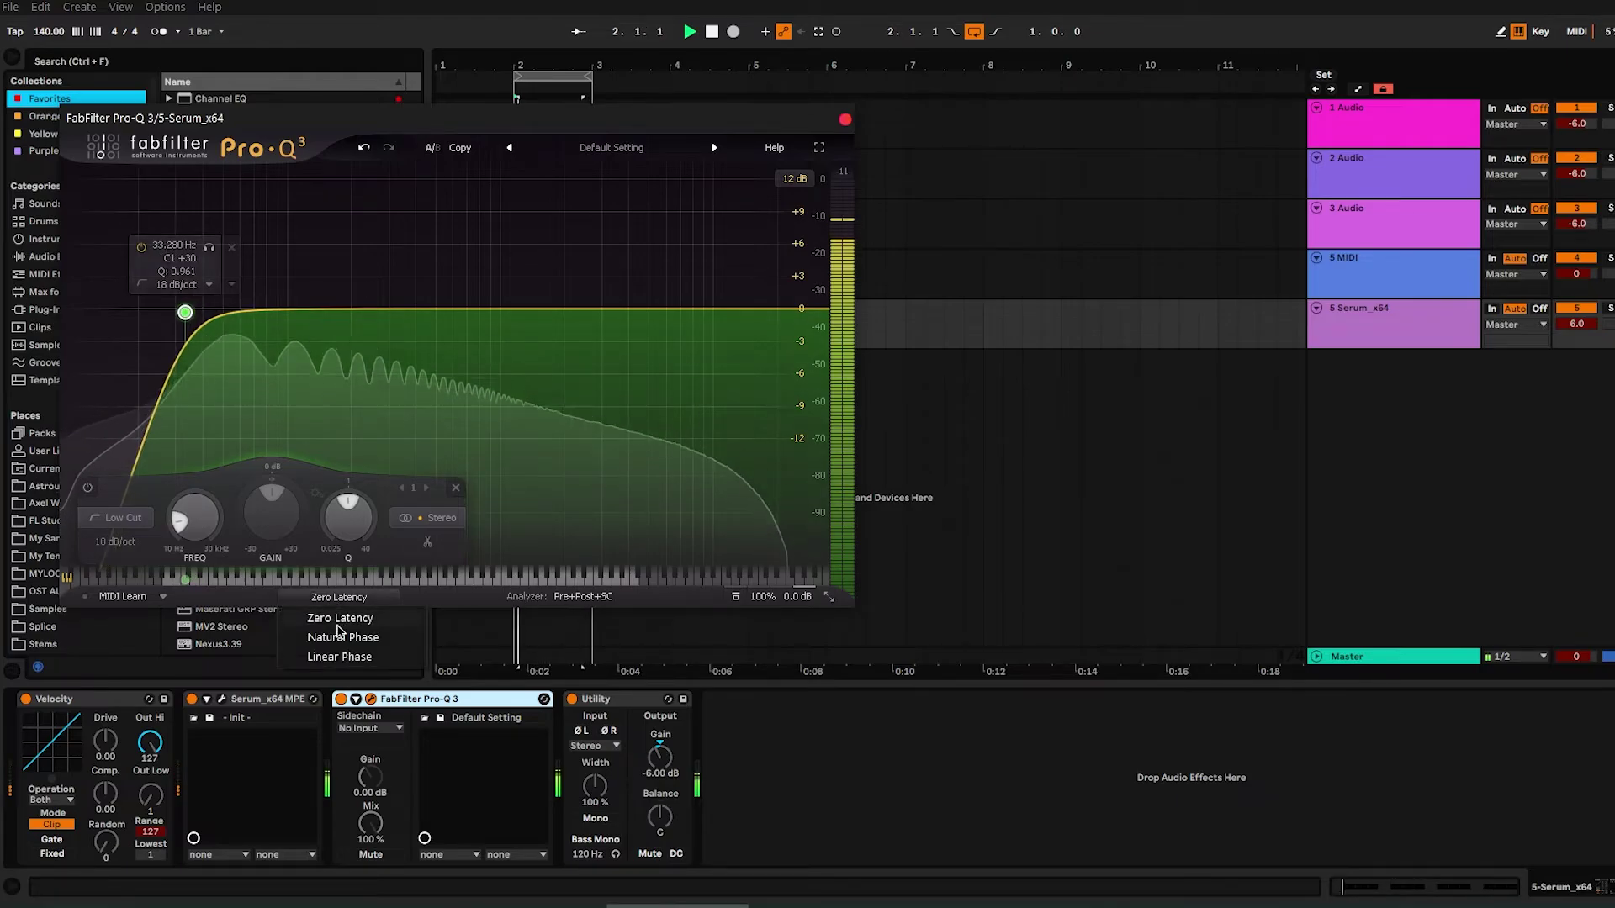
{"action": "left_click", "coordinate": [318, 650]}
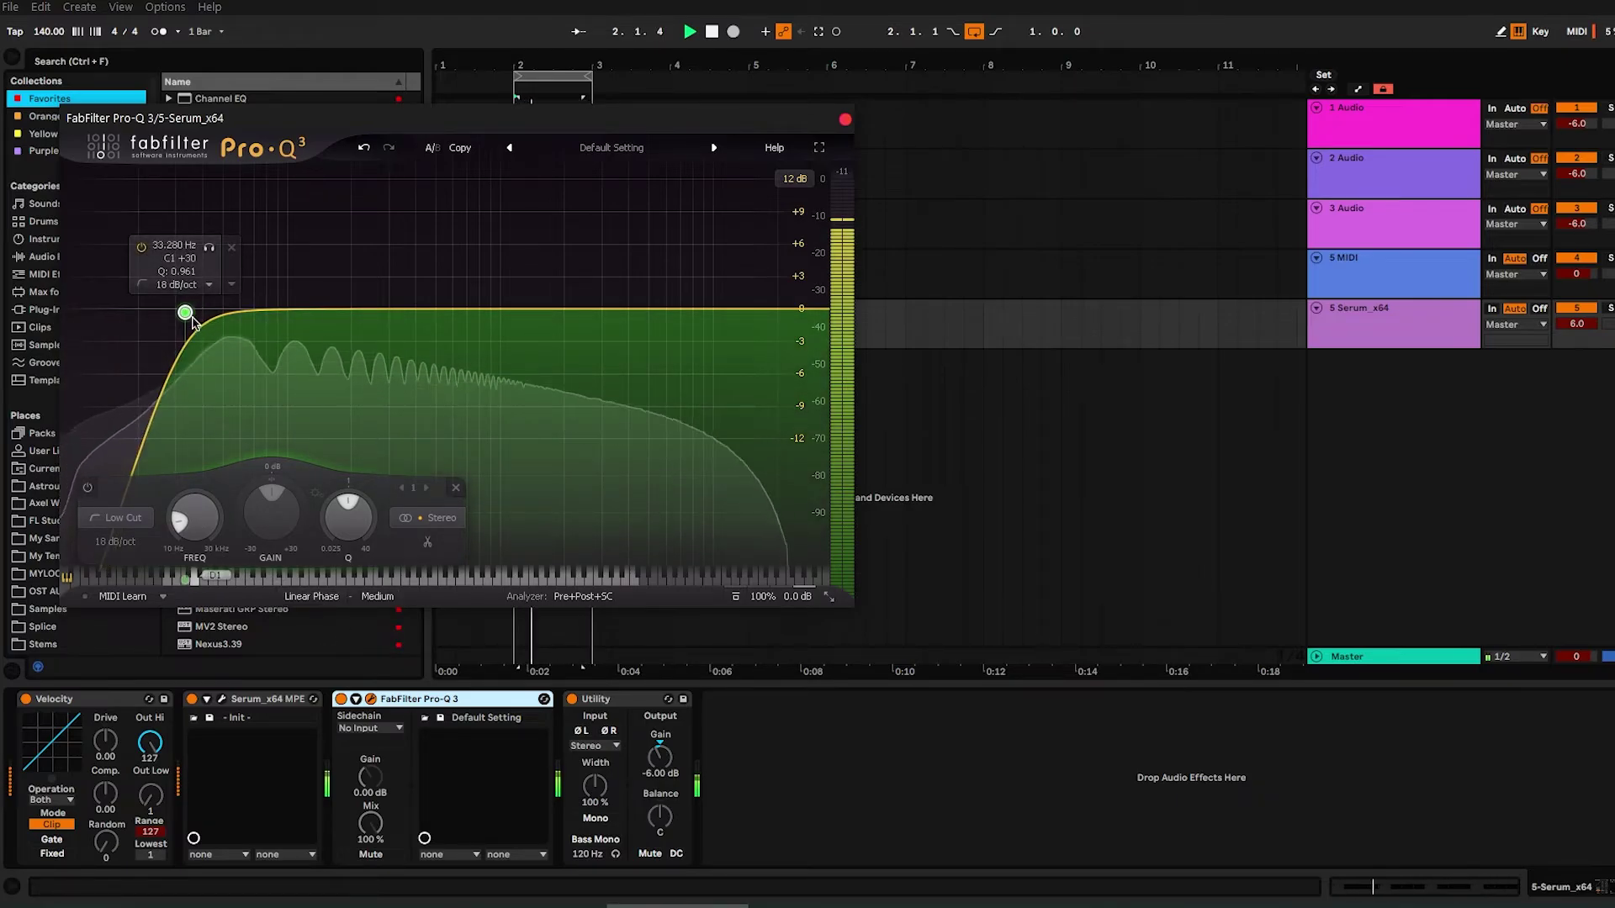
{"action": "mouse_move", "coordinate": [185, 312]}
{"action": "left_mouse_down"}
{"action": "mouse_move", "coordinate": [238, 312]}
{"action": "mouse_move", "coordinate": [179, 305]}
{"action": "left_mouse_up"}
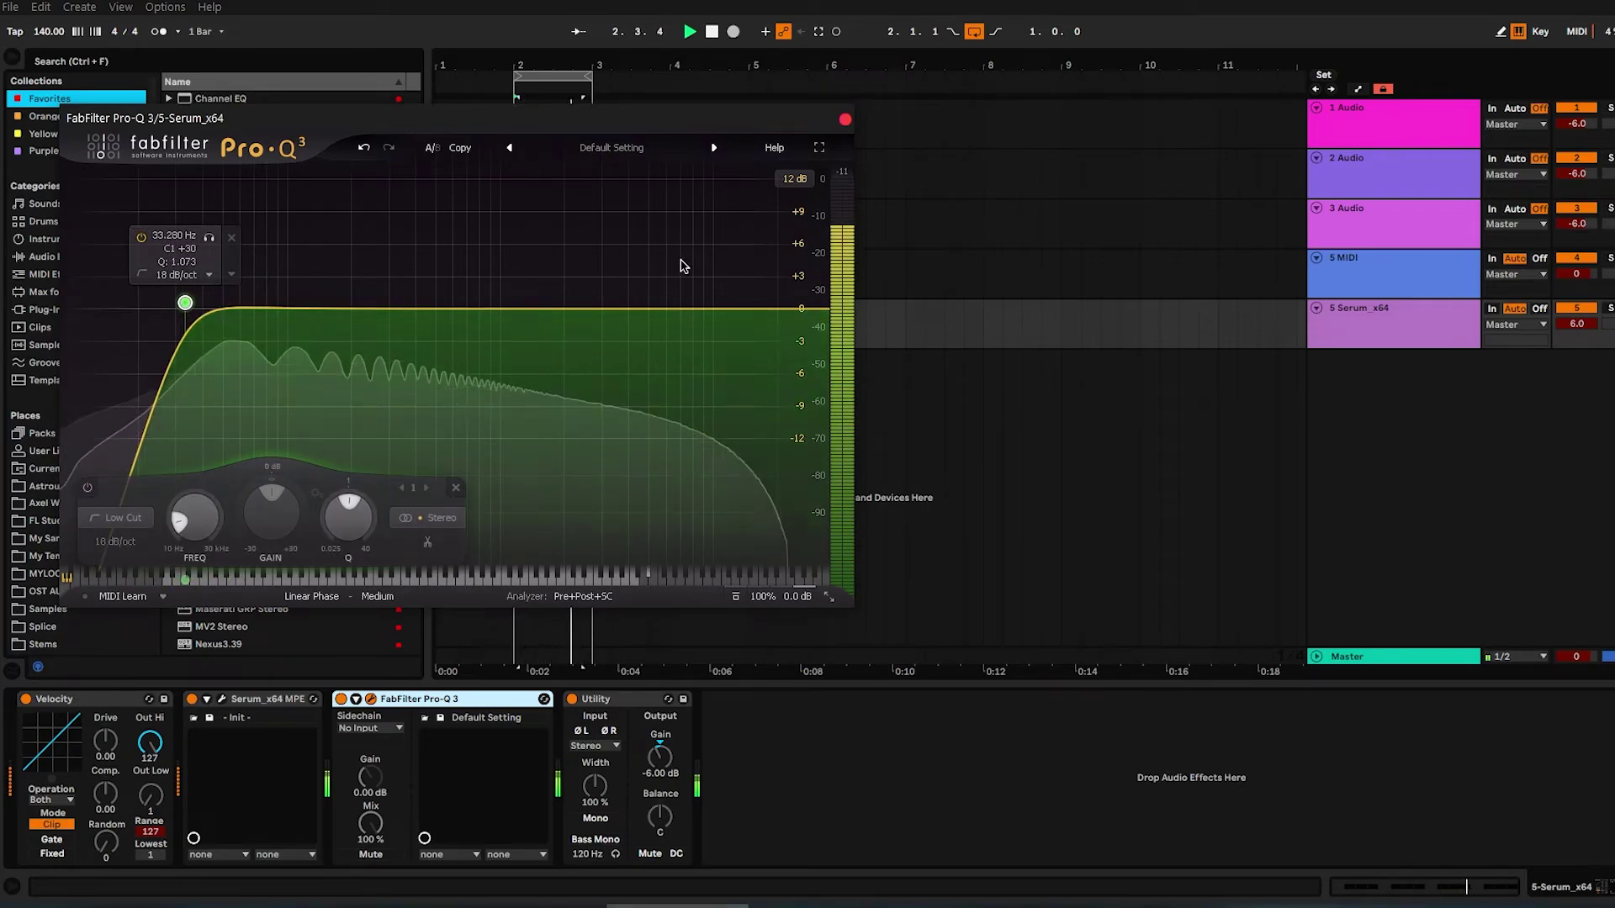
{"action": "left_click", "coordinate": [845, 120]}
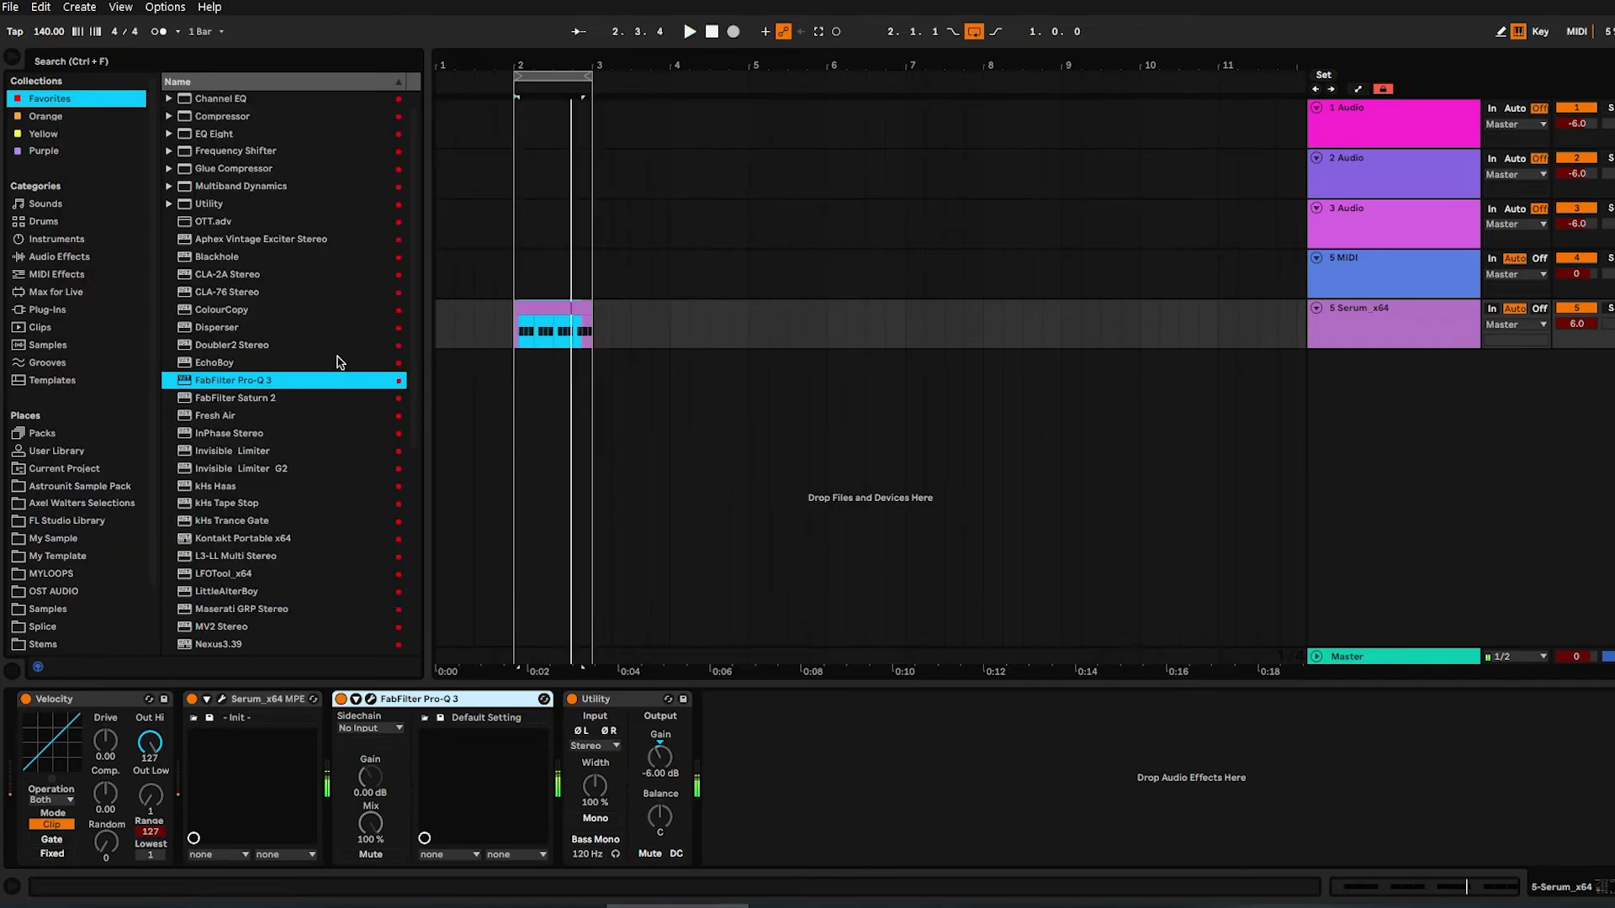
- Search the browser for "vitamin", insert Vitamin Stereo after Pro-Q 3 and clear the search
{"action": "scroll", "coordinate": [340, 362], "scroll_direction": "down", "scroll_amount": 6}
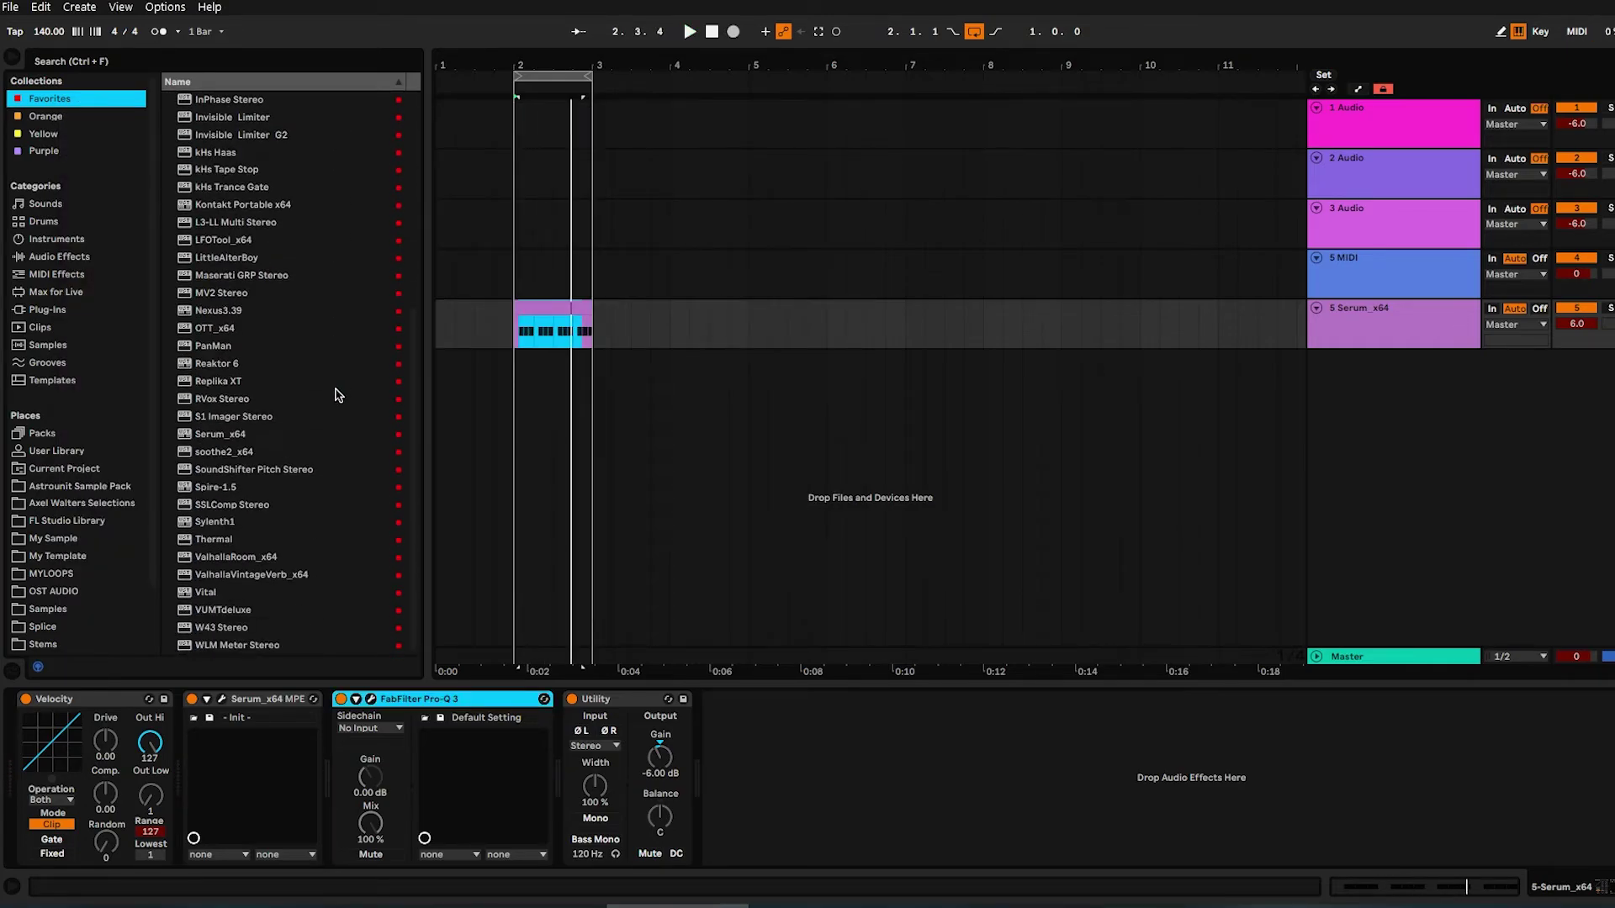
{"action": "key", "text": "ctrl+f"}
{"action": "type", "text": "vitamin"}
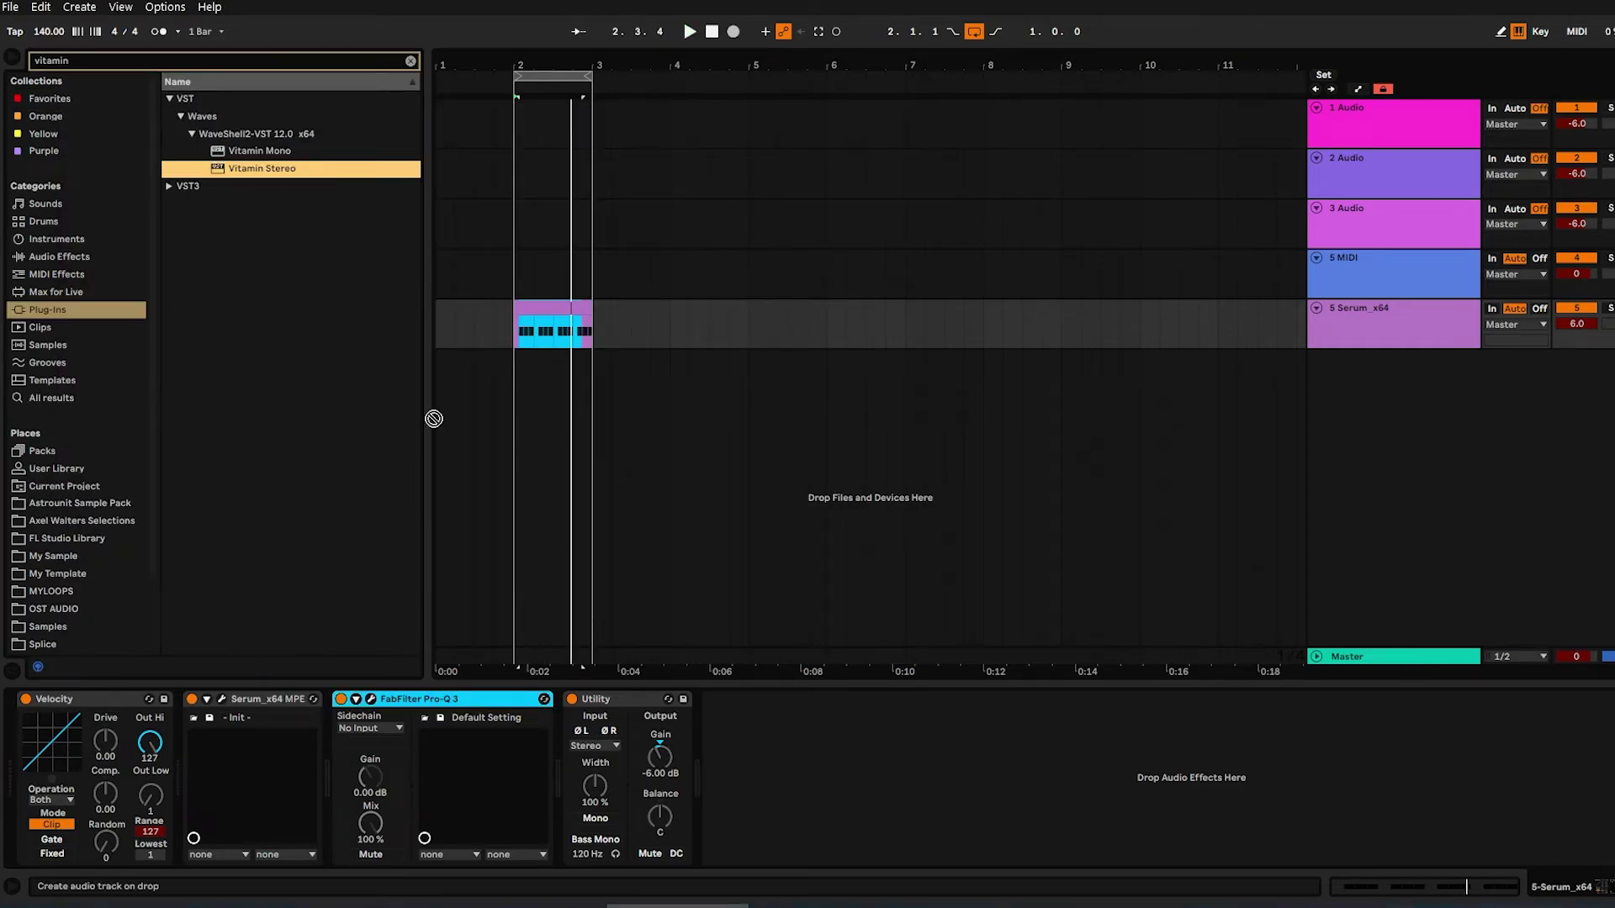
{"action": "key", "text": "Return"}
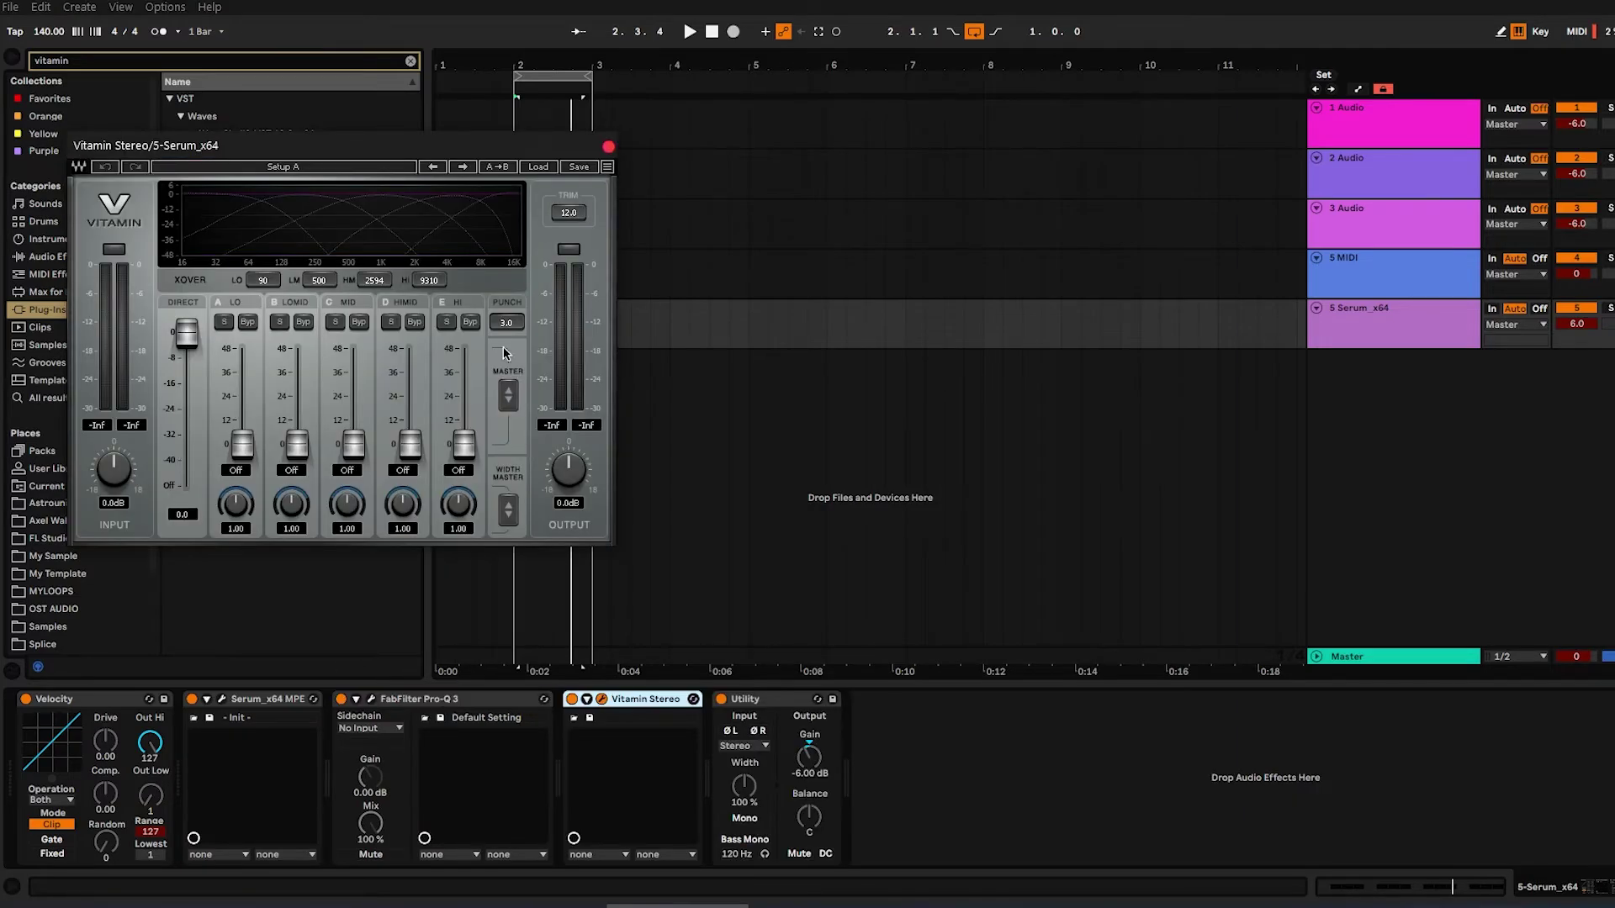
{"action": "left_click", "coordinate": [410, 63]}
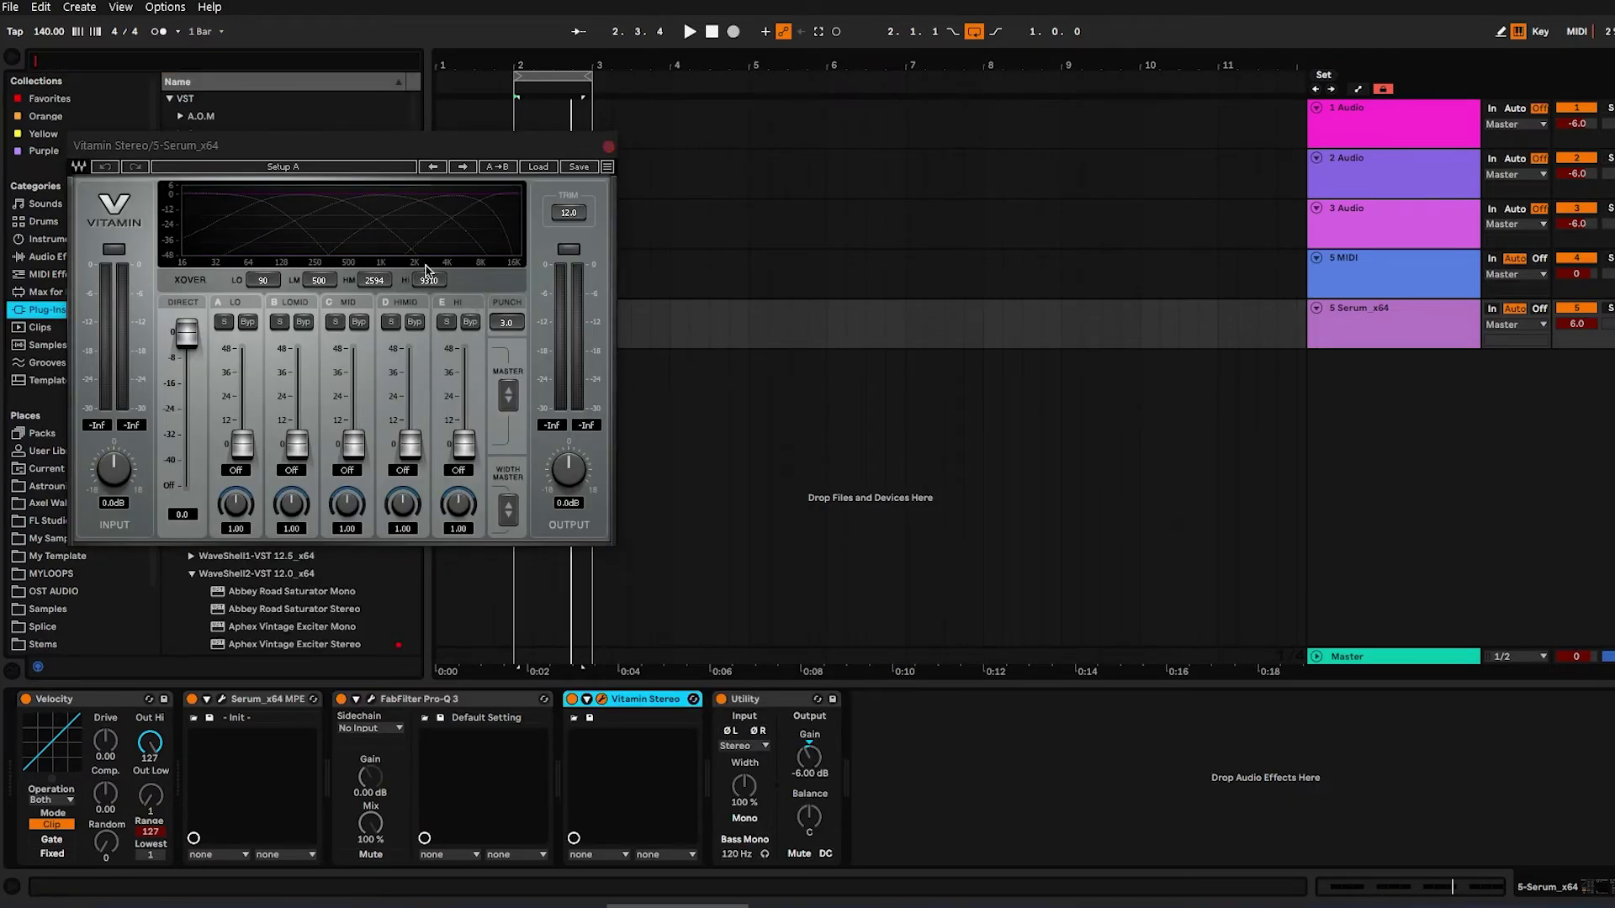
- During playback, set Vitamin's Lo band to 17.3 with width 0.15, Mid to 16.9, and Hi to 17.8 with width 1.44
{"action": "key", "text": "space"}
{"action": "left_click_drag", "start_coordinate": [324, 529], "coordinate": [313, 473]}
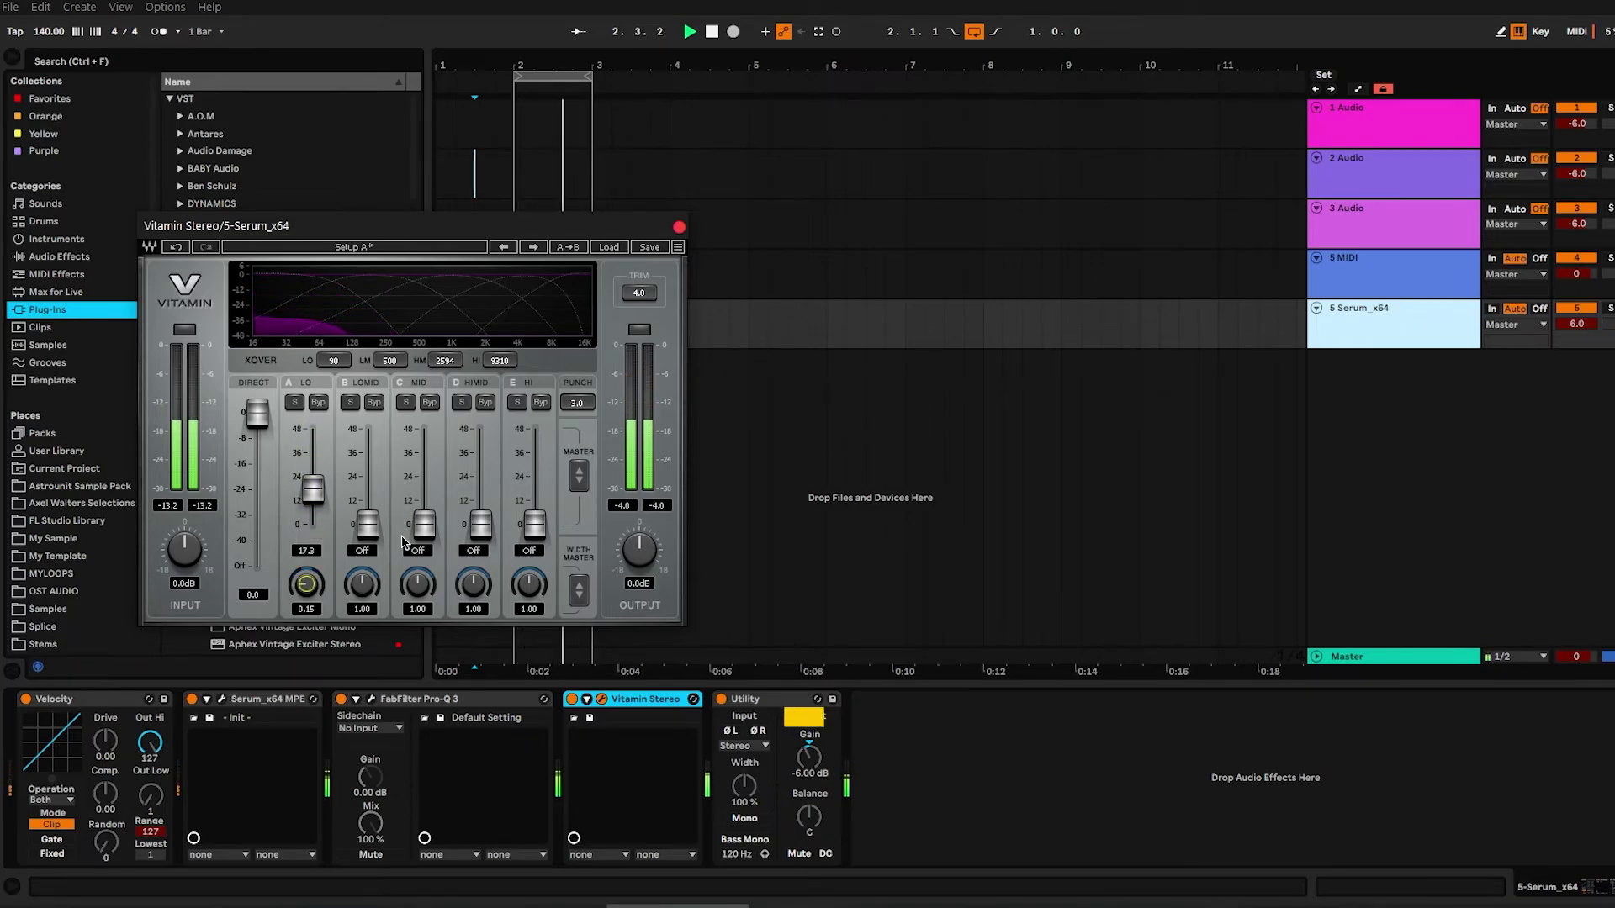
{"action": "left_click_drag", "start_coordinate": [424, 525], "coordinate": [424, 482]}
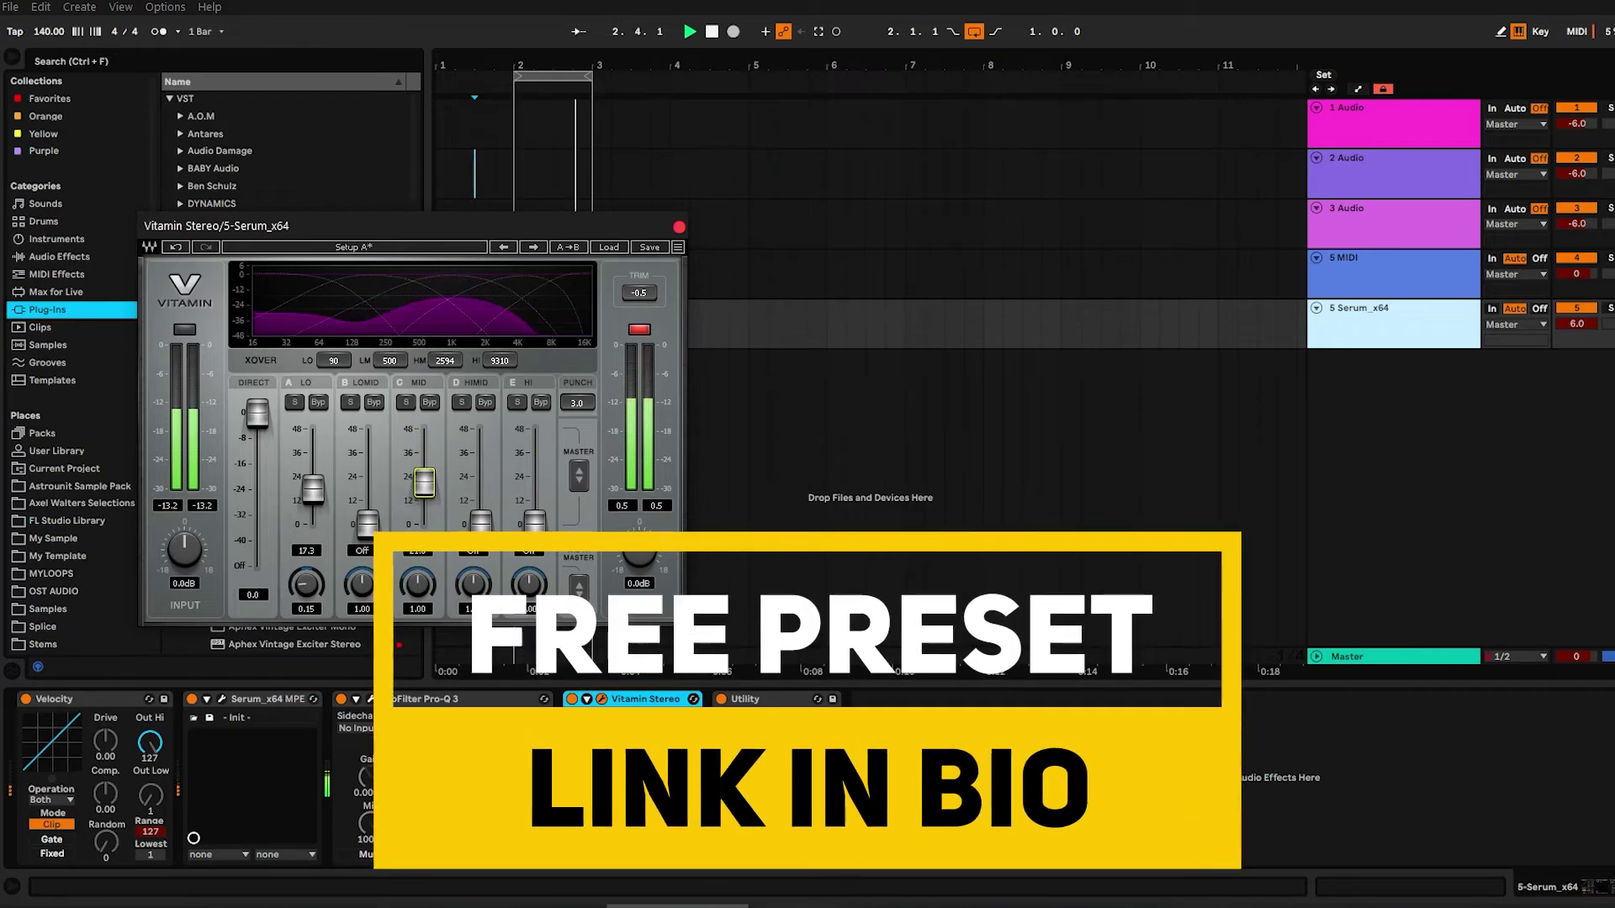
{"action": "left_click_drag", "start_coordinate": [534, 521], "coordinate": [534, 488]}
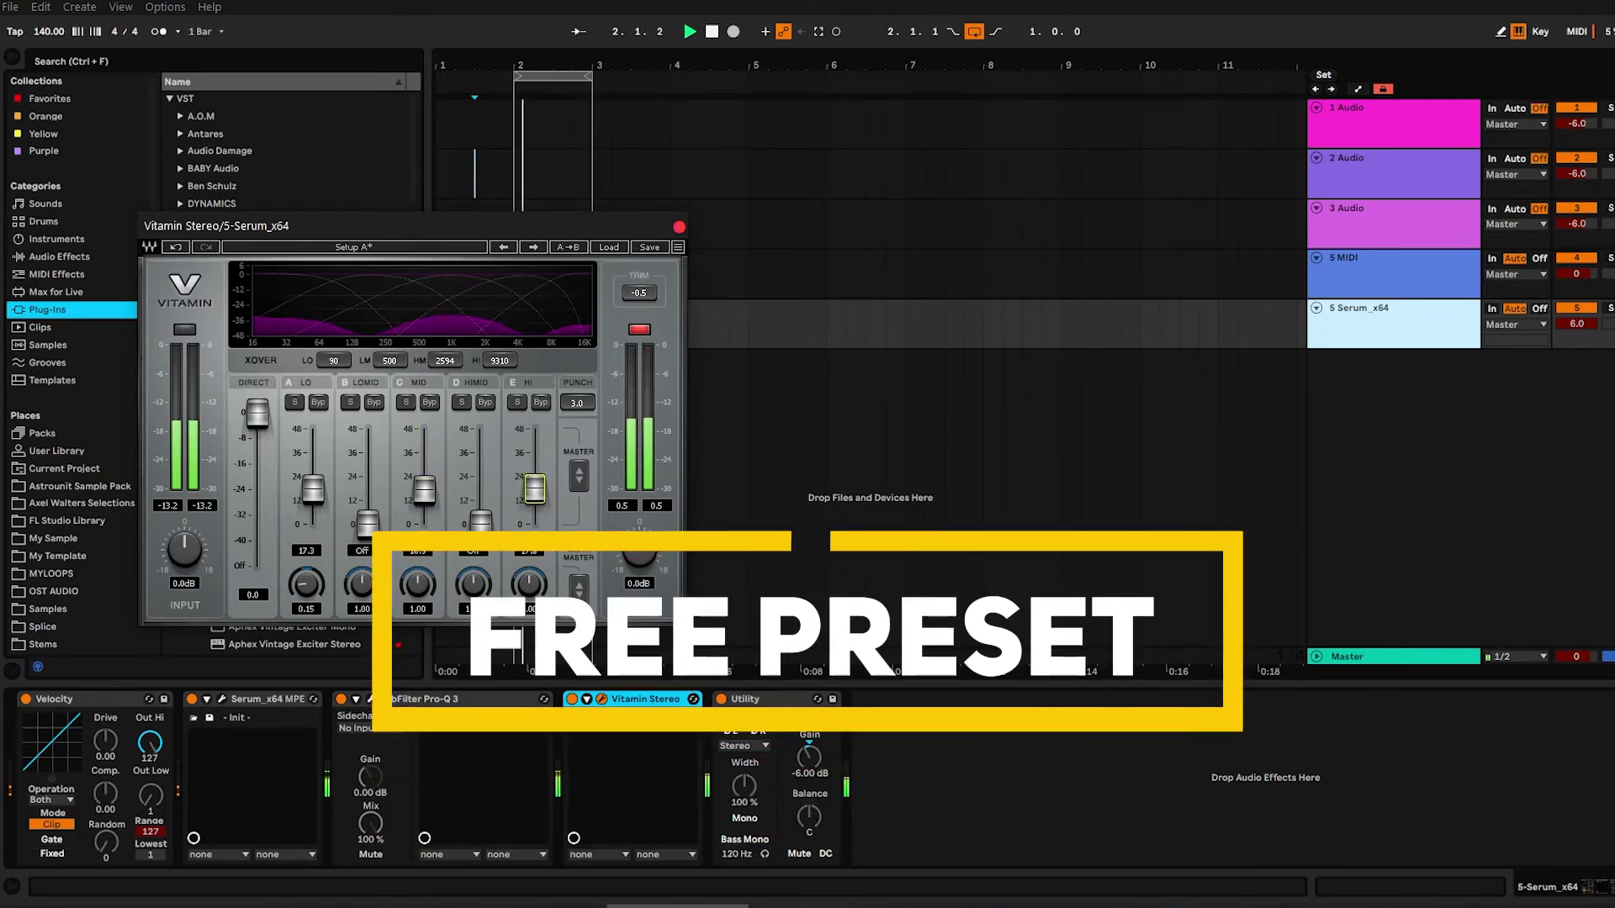
- Set Vitamin's LoMid band to 8.0, narrow its stereo width and close the plug-in window
{"action": "mouse_move", "coordinate": [366, 523]}
{"action": "left_mouse_down"}
{"action": "mouse_move", "coordinate": [368, 463]}
{"action": "mouse_move", "coordinate": [367, 510]}
{"action": "left_mouse_up"}
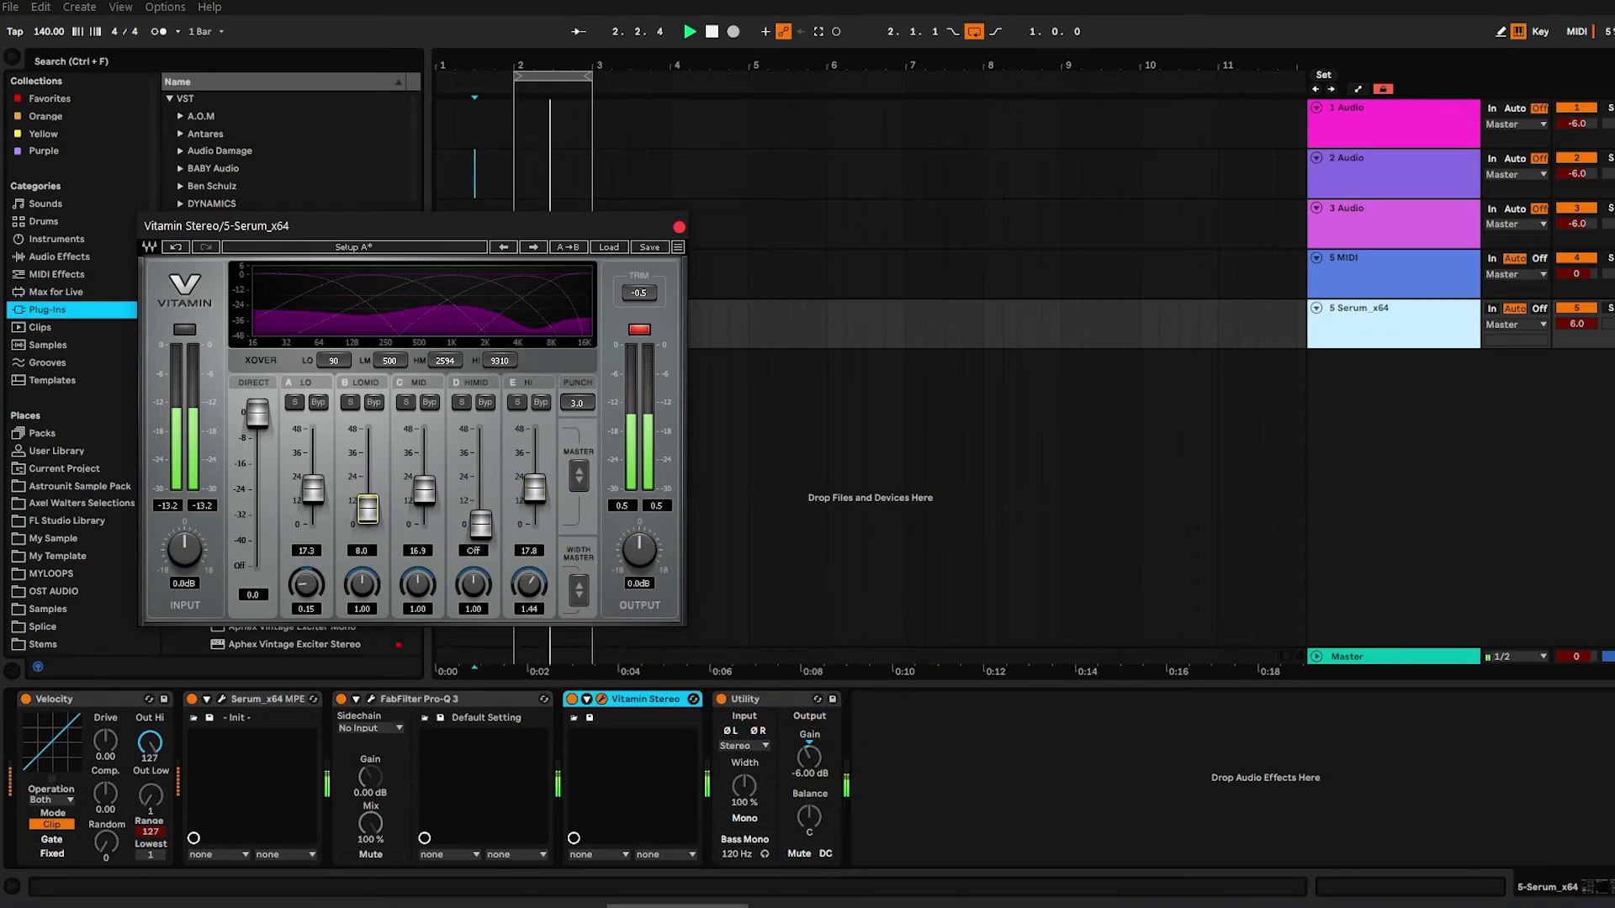
{"action": "left_click_drag", "start_coordinate": [361, 584], "coordinate": [362, 587]}
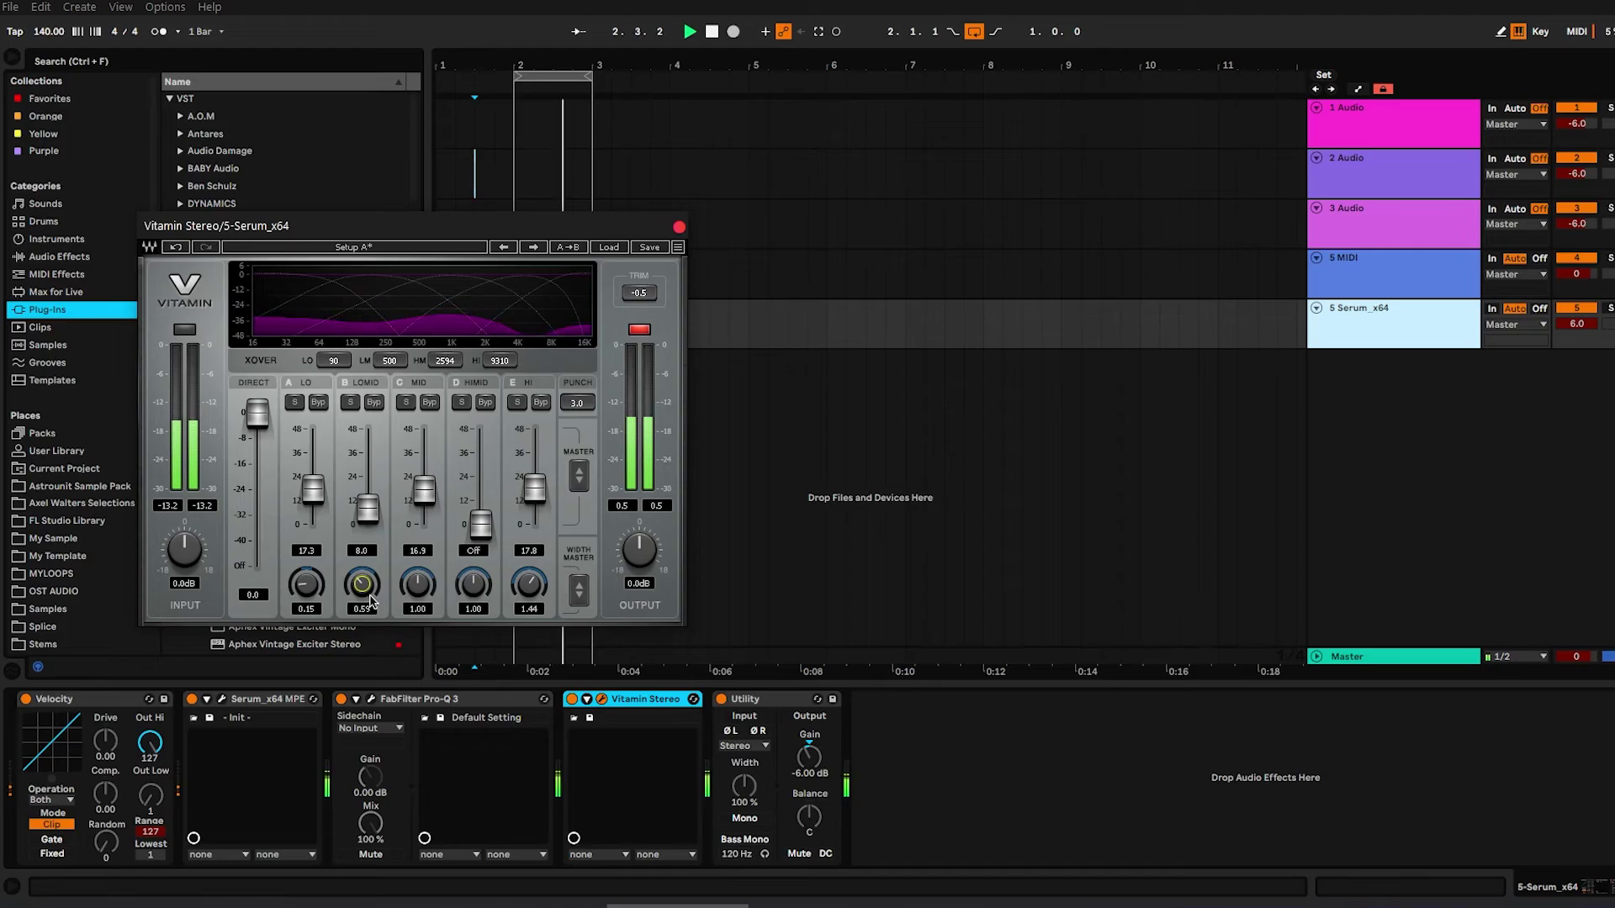
{"action": "left_click", "coordinate": [678, 228]}
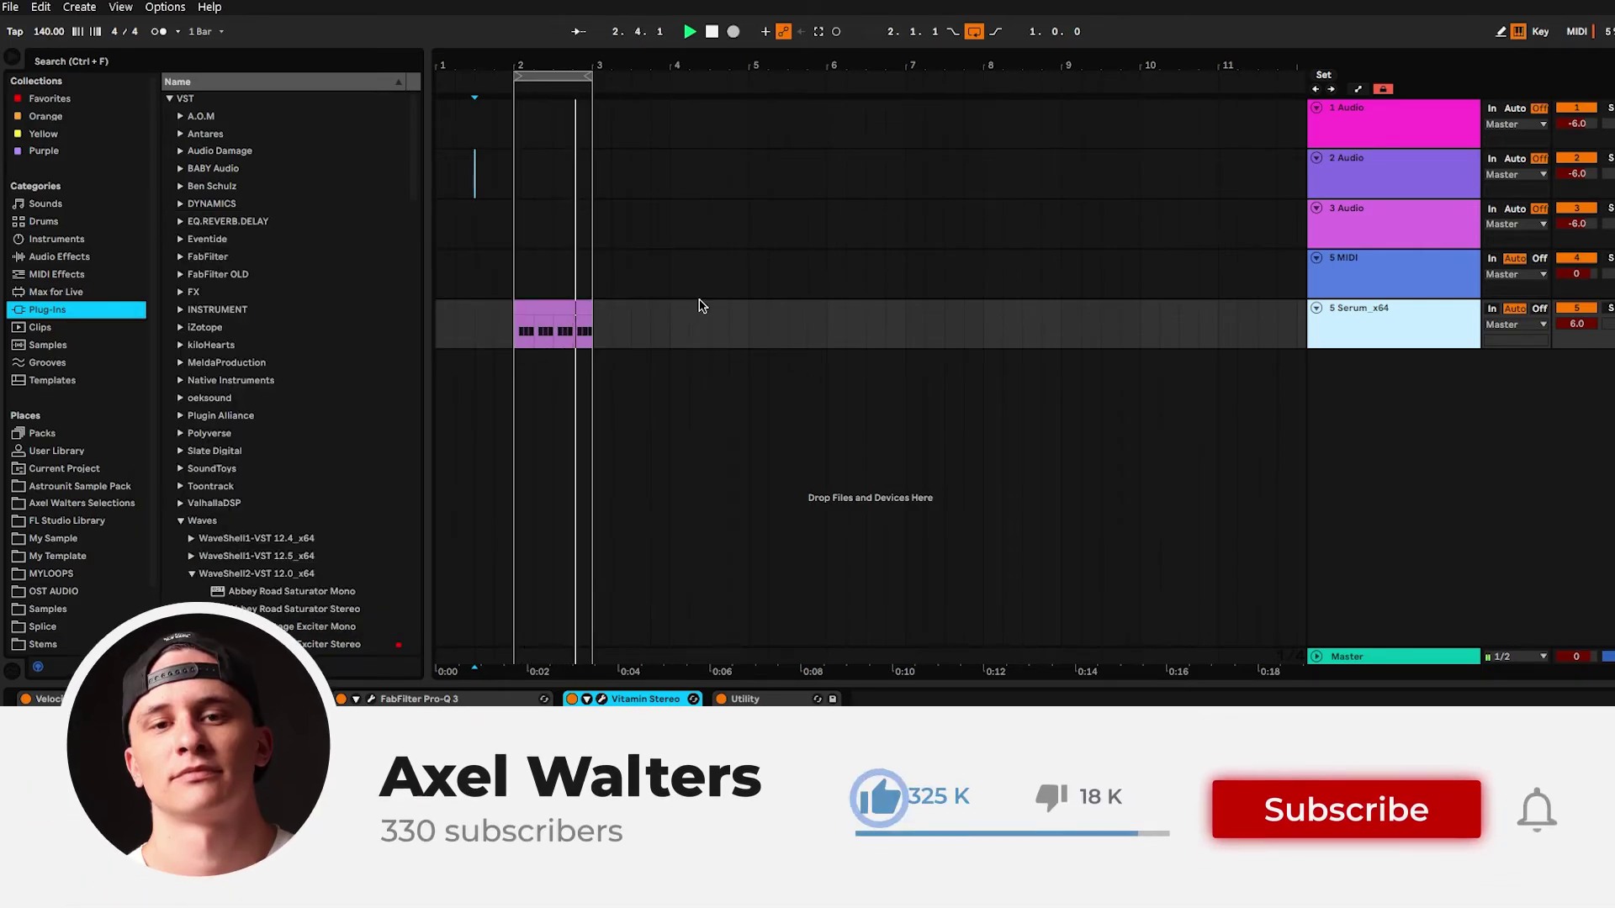
- Stop the loop playback and select all devices in the chain from Velocity to Utility
{"action": "left_click_drag", "start_coordinate": [538, 90], "coordinate": [581, 90]}
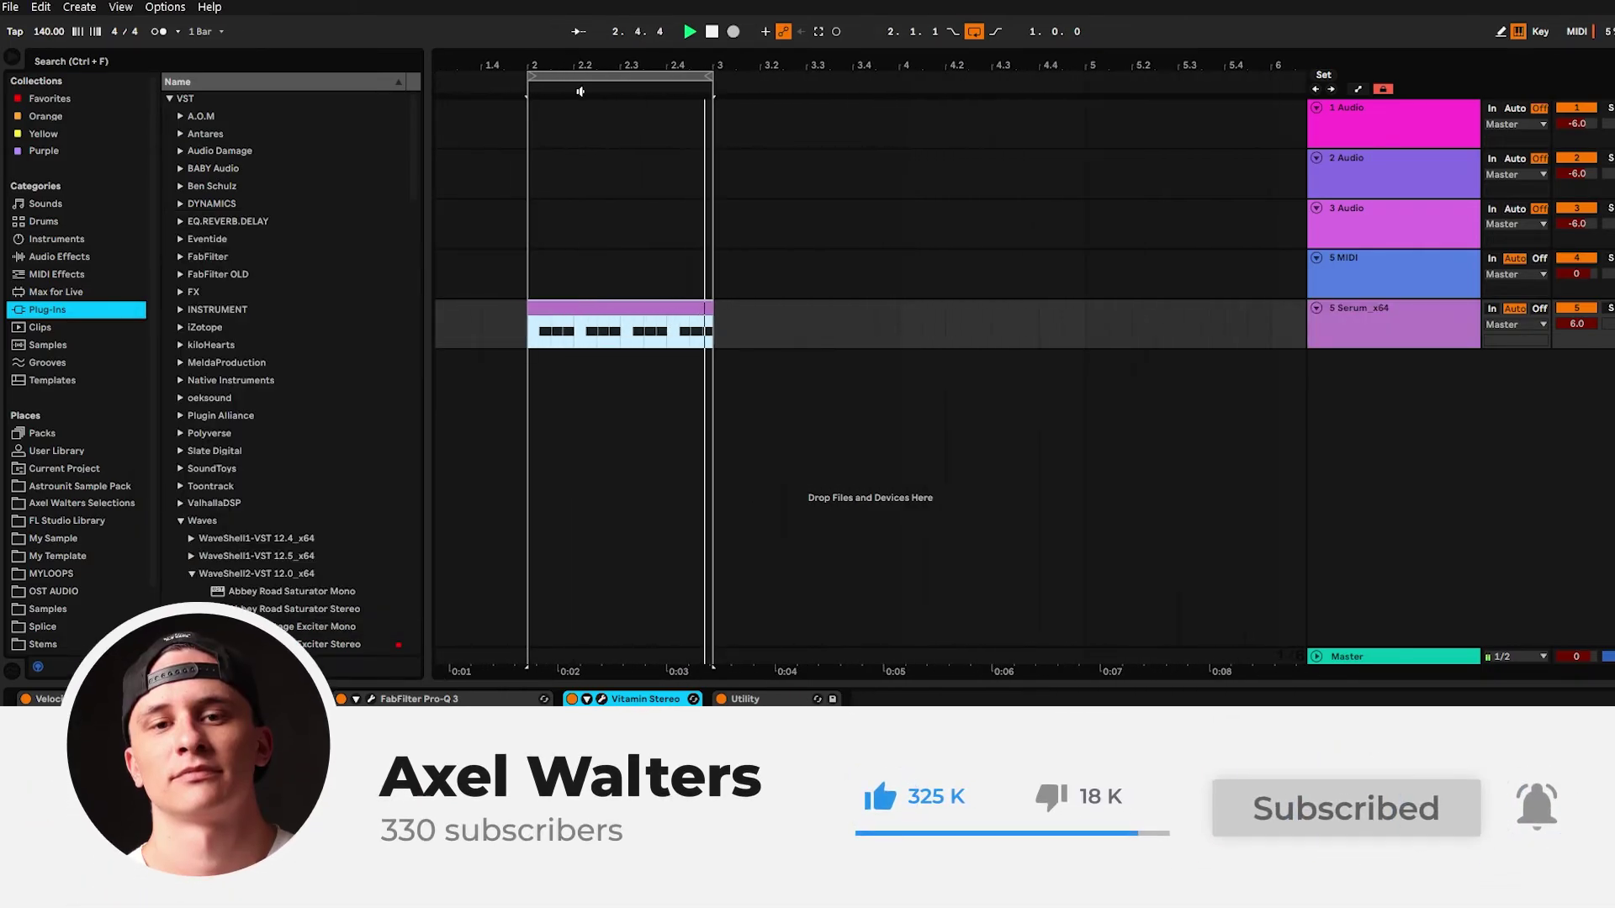
{"action": "key", "text": "space"}
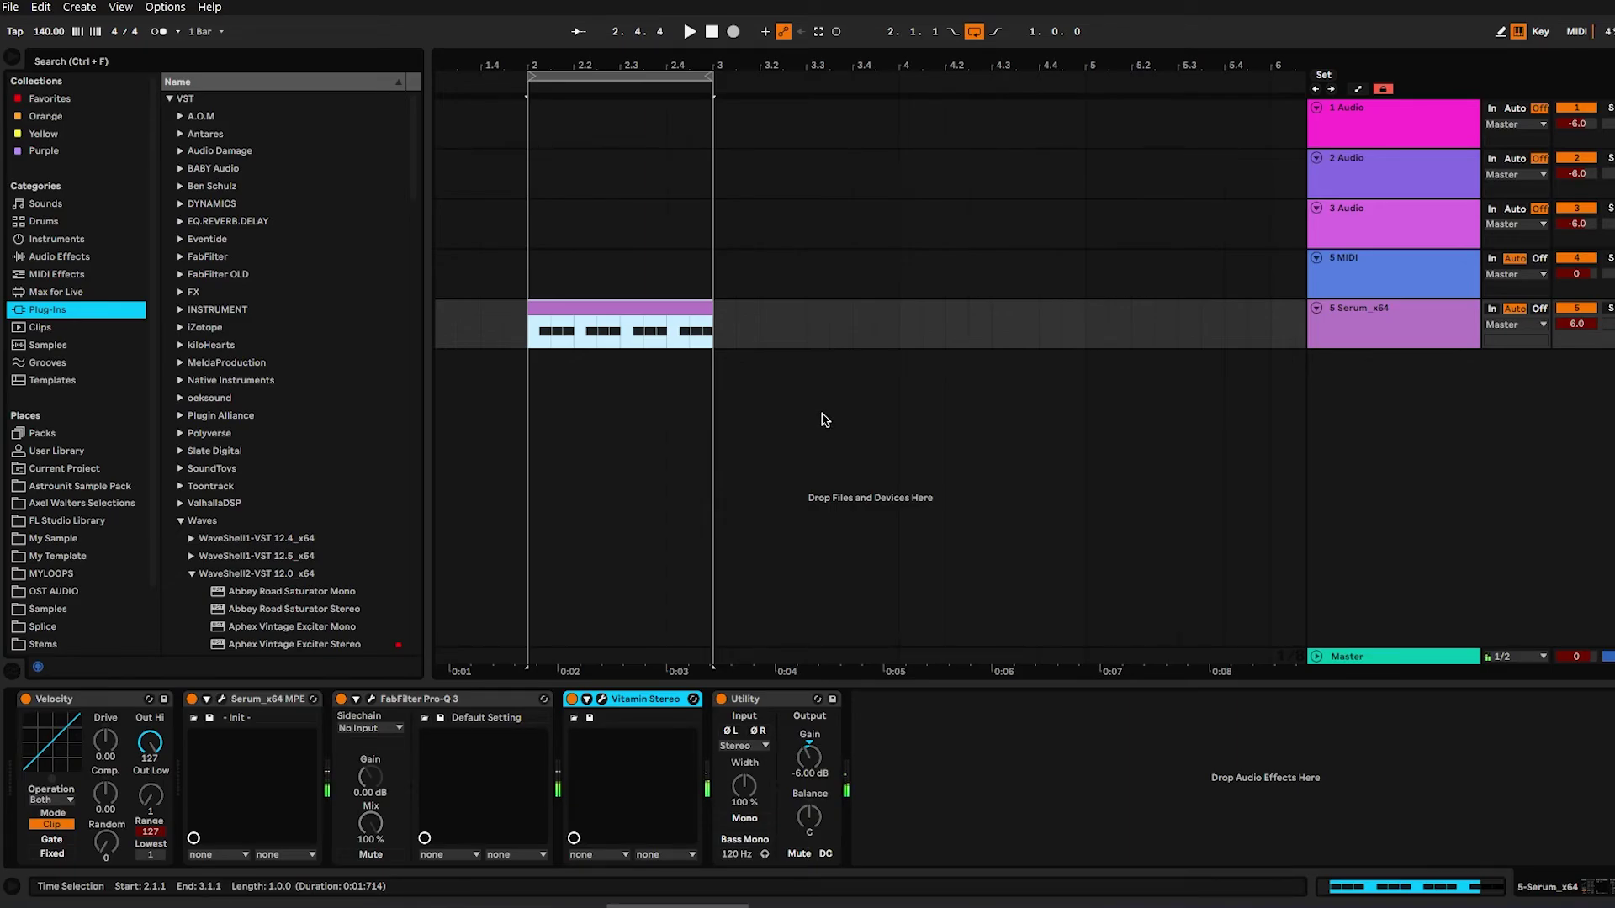
{"action": "left_click", "coordinate": [117, 700]}
{"action": "left_click", "coordinate": [779, 701], "text": "shift"}
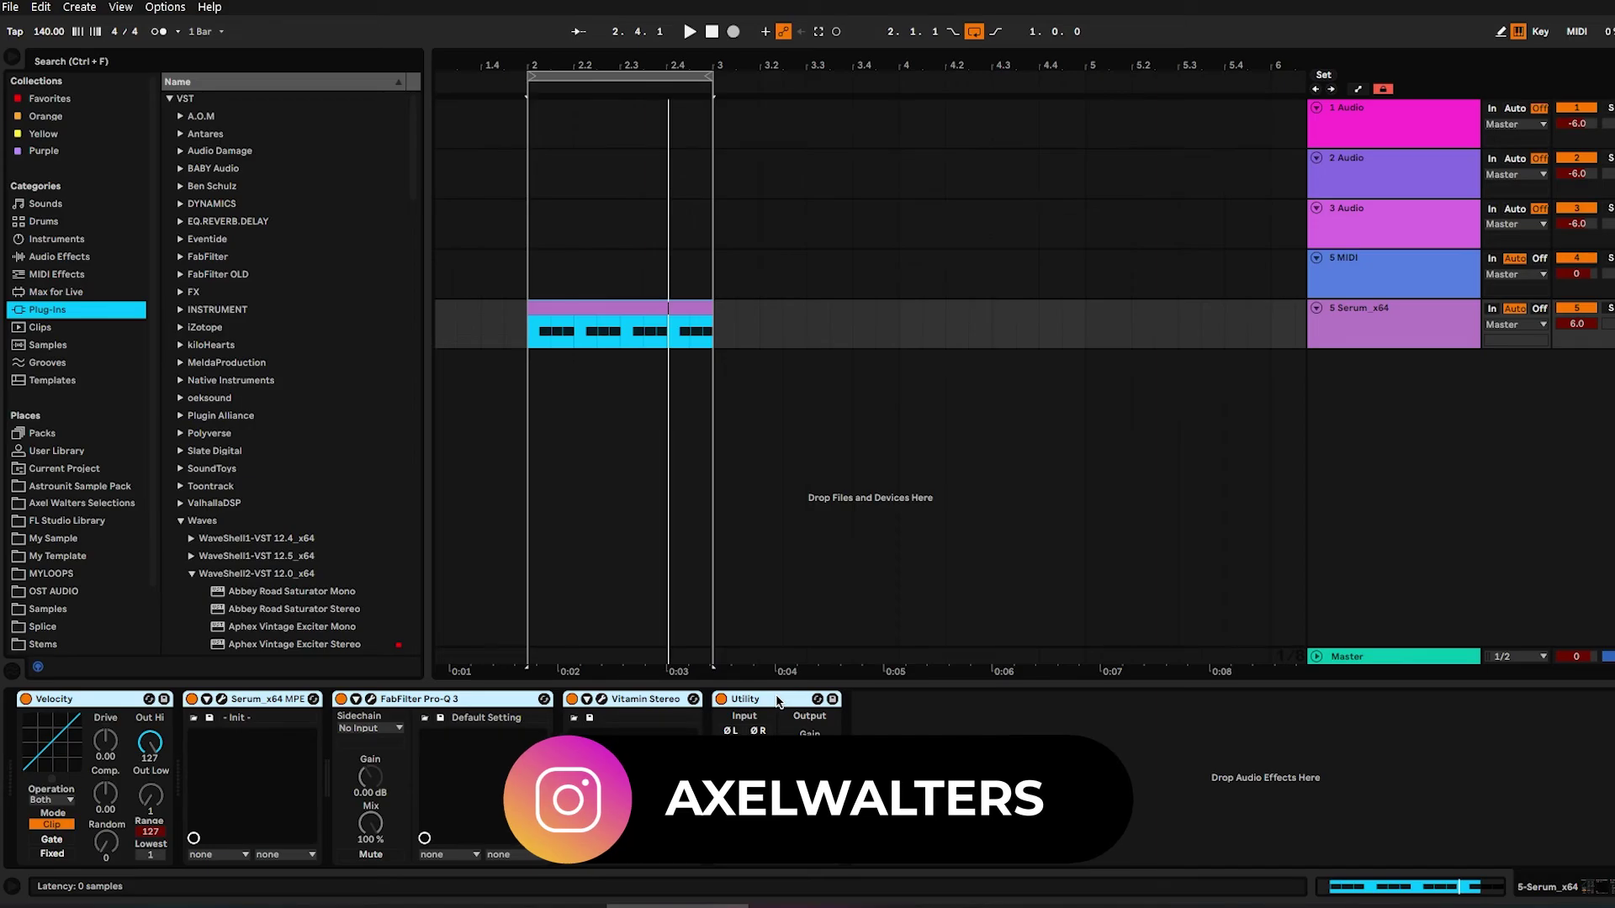
- Group the selected devices into an Instrument Rack, show its chain list and rename the rack "Serum Psytrance Bass"
{"action": "key", "text": "ctrl+g"}
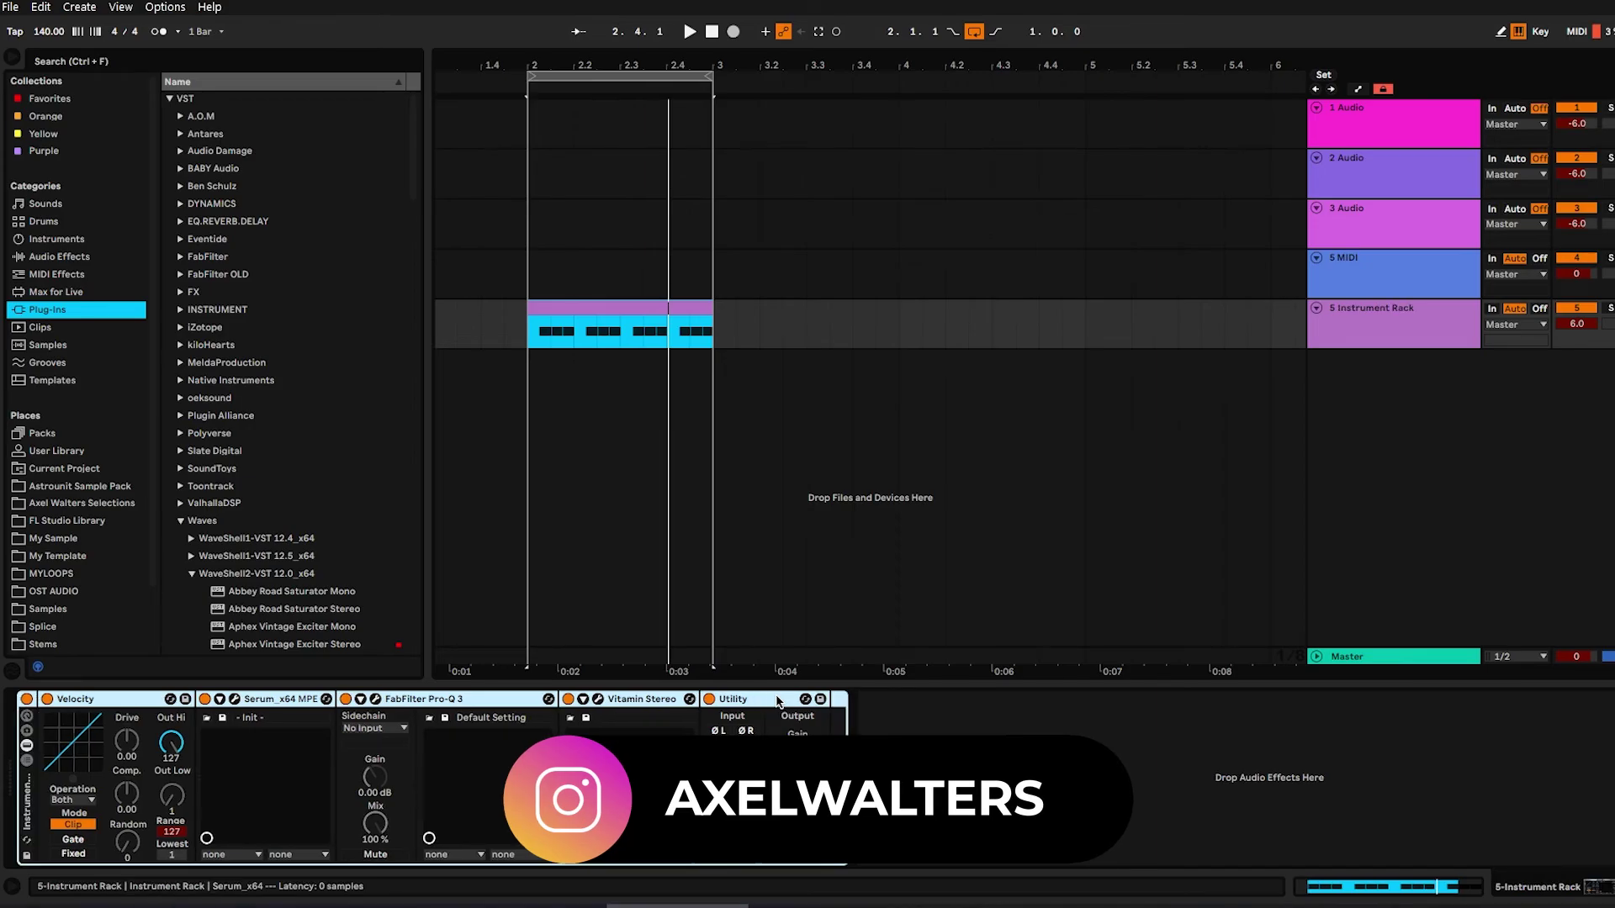
{"action": "left_click", "coordinate": [27, 760]}
{"action": "key", "text": "ctrl+r"}
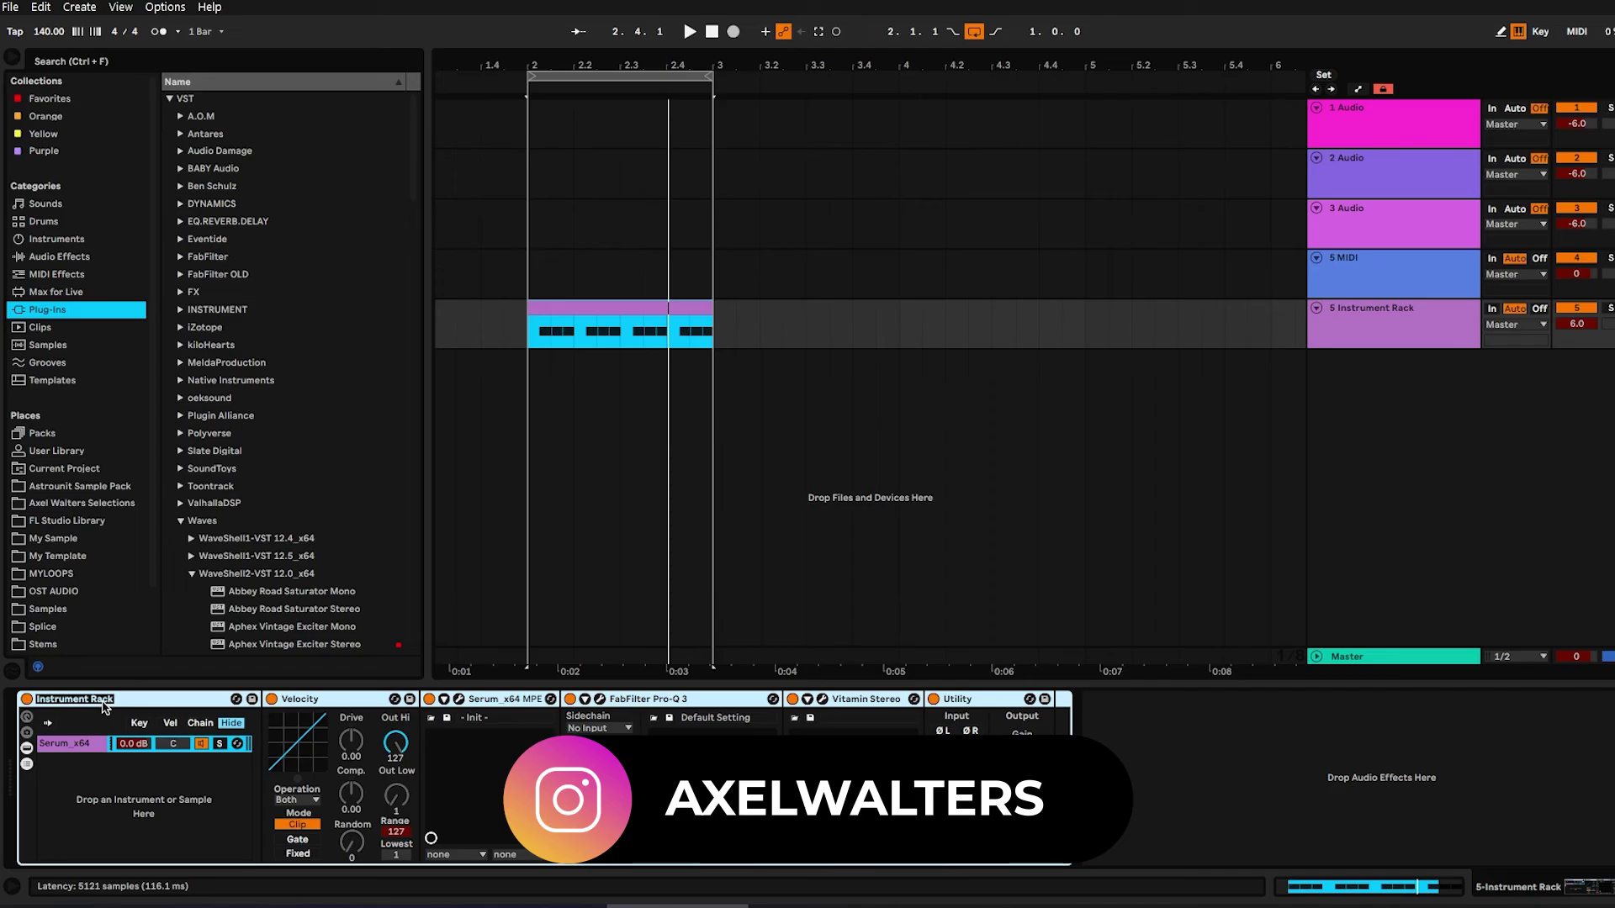
{"action": "type", "text": "Serum Psytrance"}
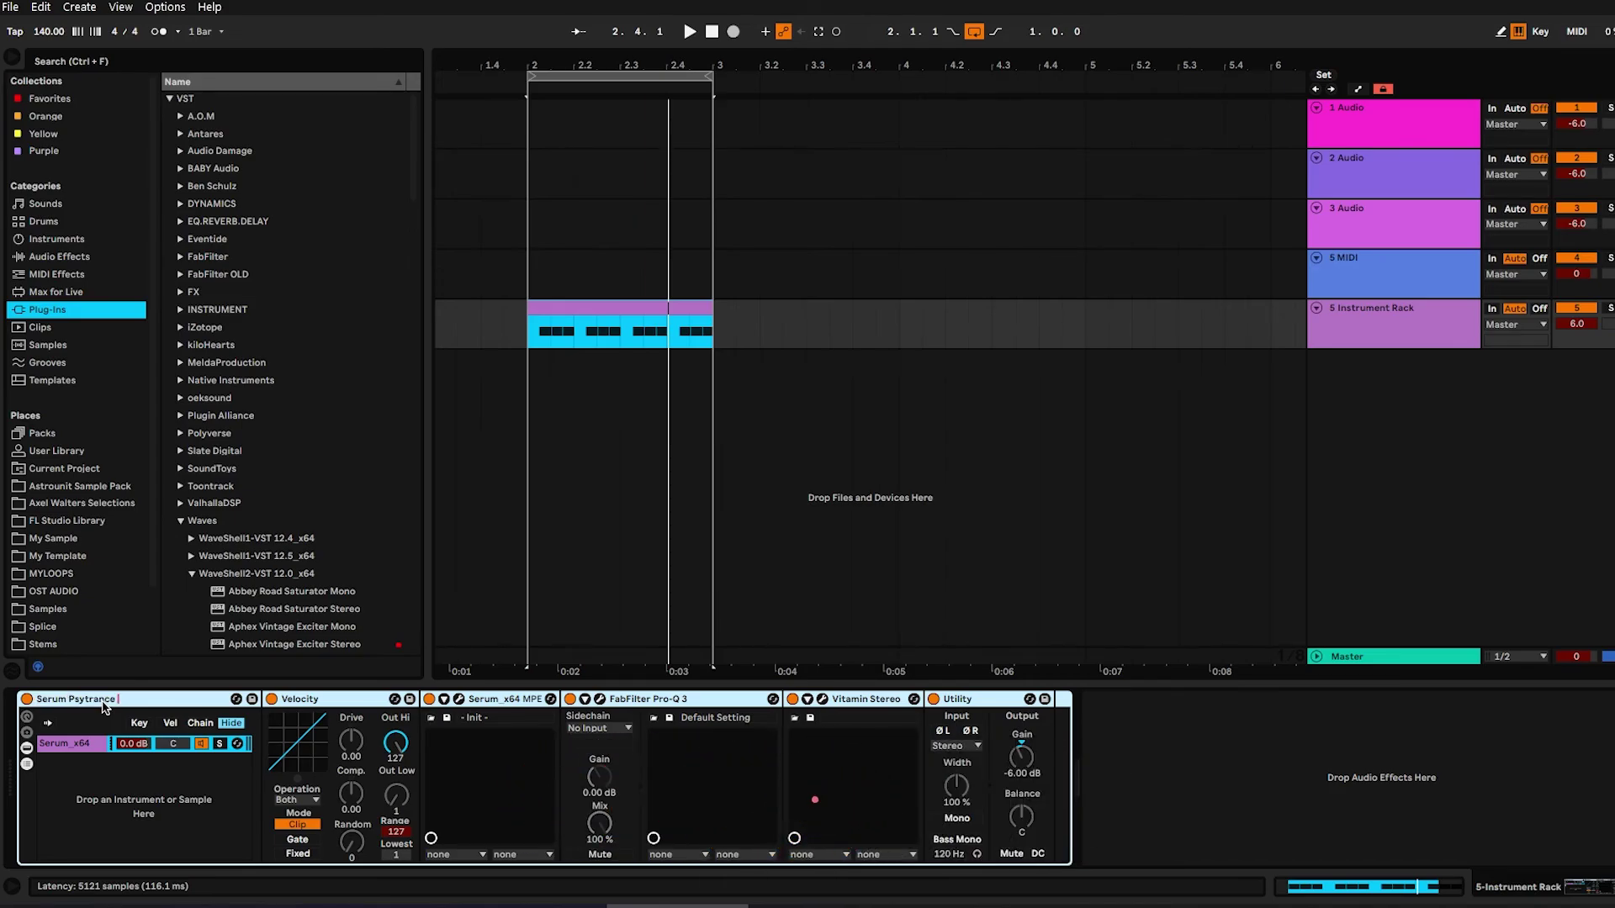
{"action": "type", "text": " Bass"}
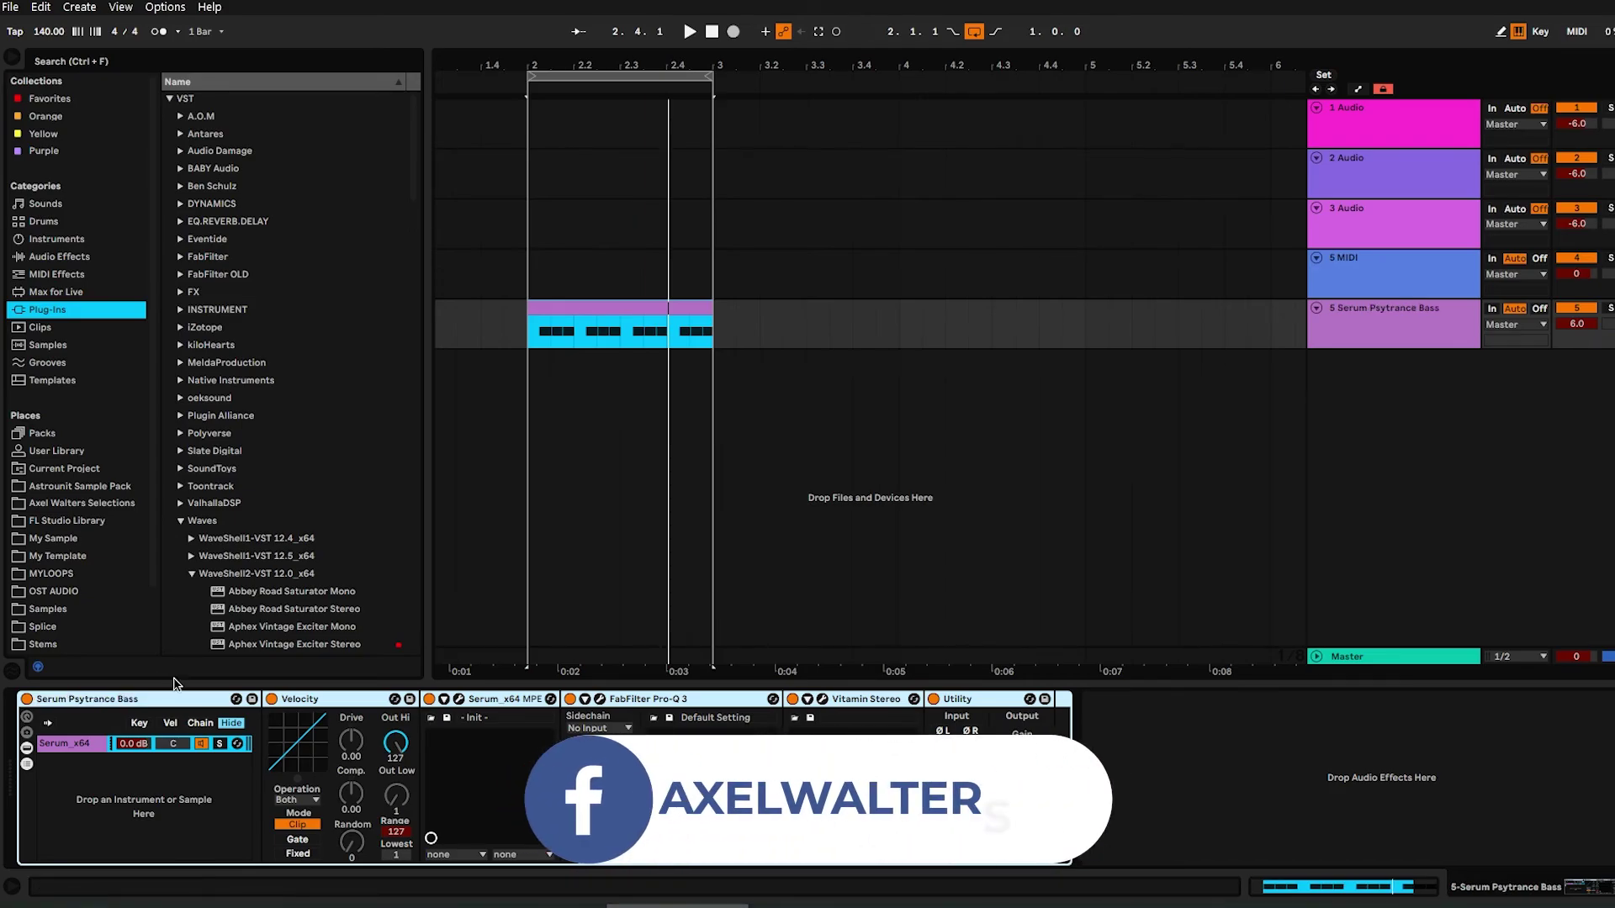
- Audition the bass clip from its start, stop playback and collapse the Waves plug-in folder in the browser
{"action": "left_click", "coordinate": [555, 349]}
{"action": "key", "text": "space"}
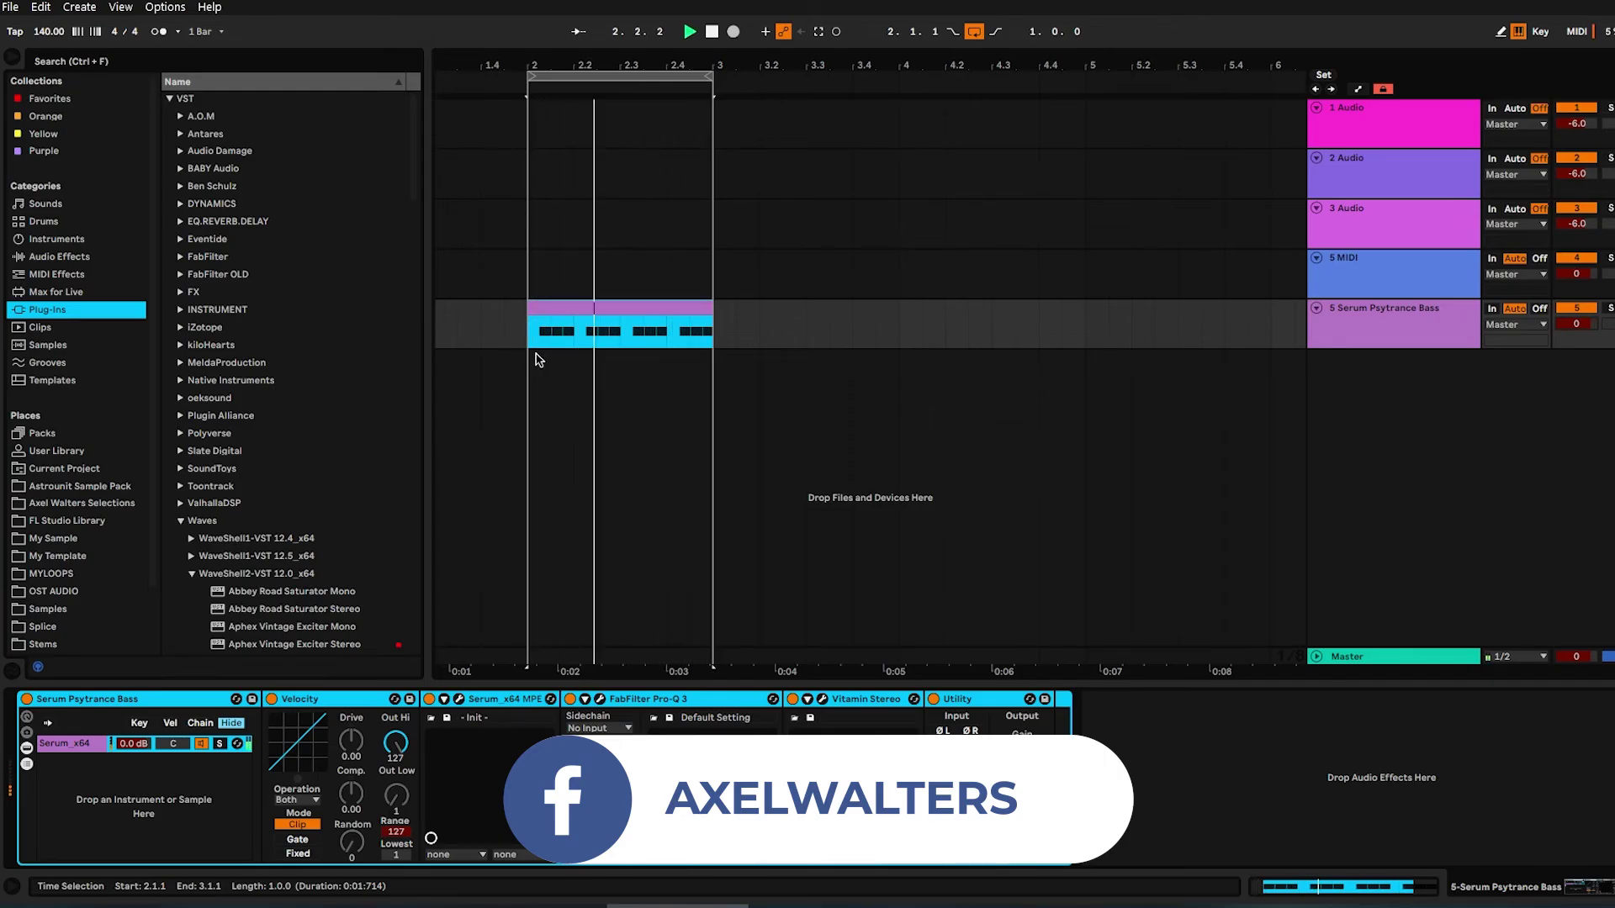
{"action": "key", "text": "space"}
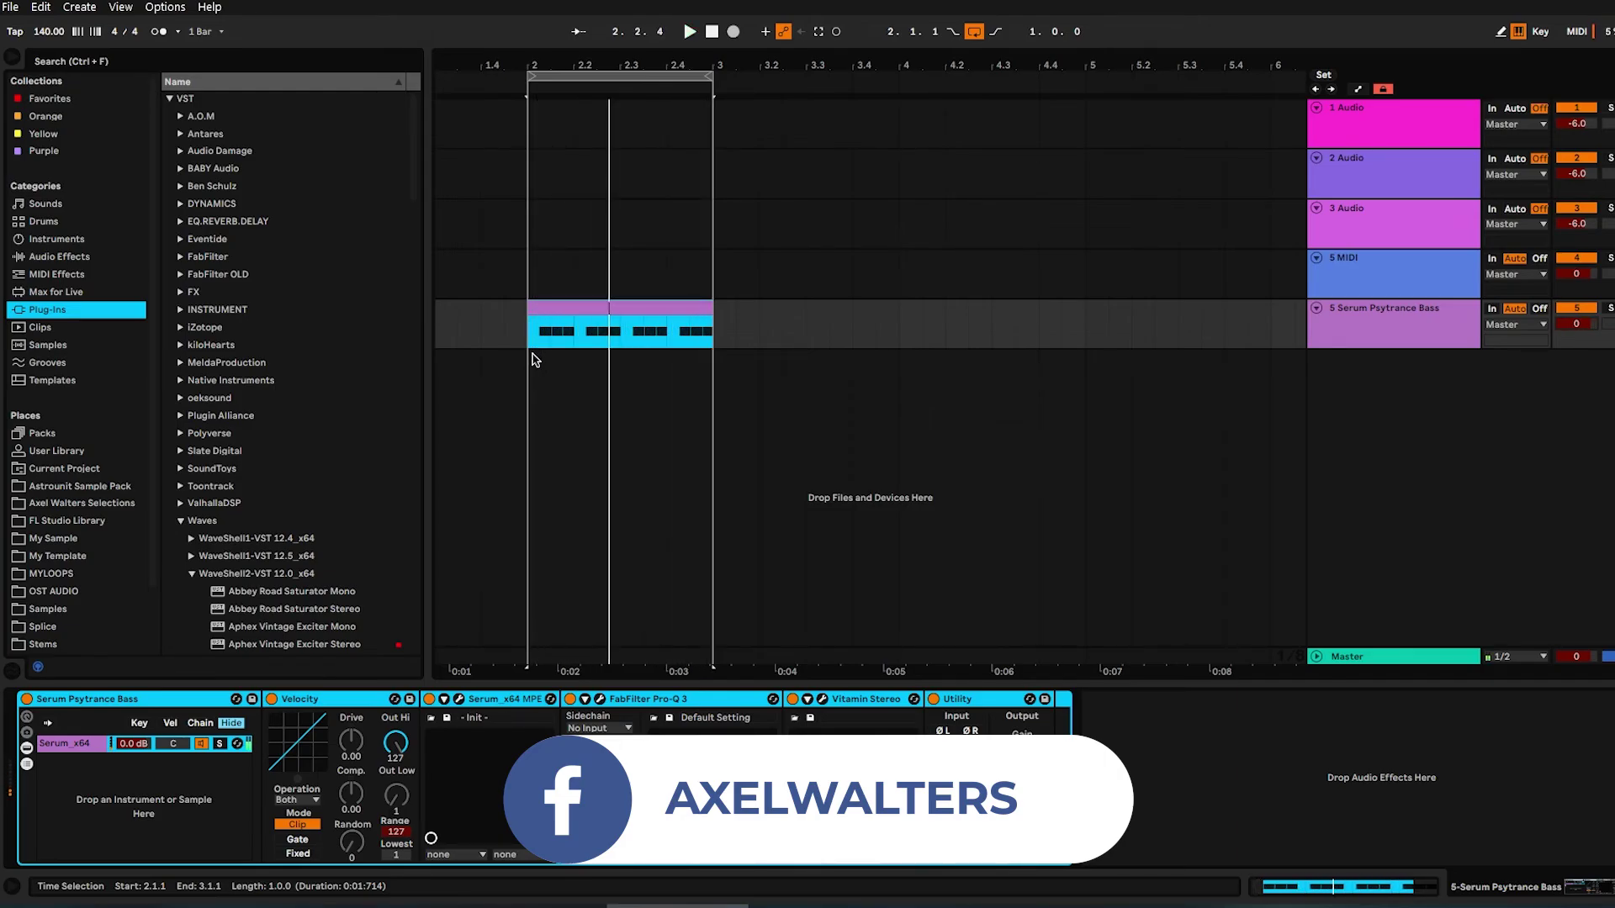
{"action": "left_click", "coordinate": [207, 522]}
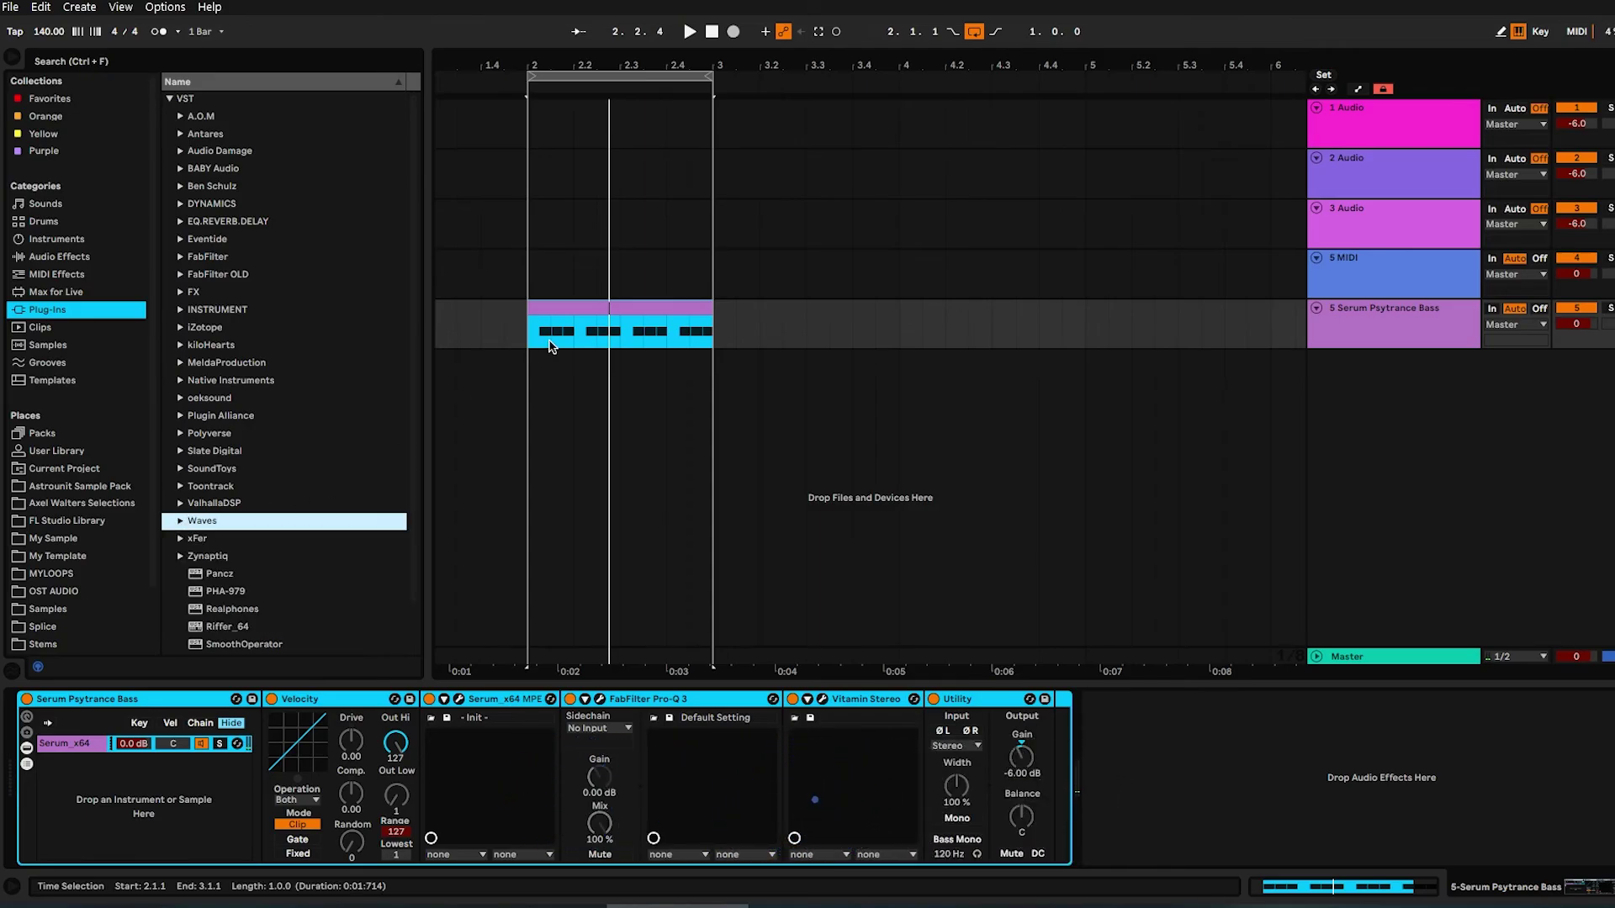